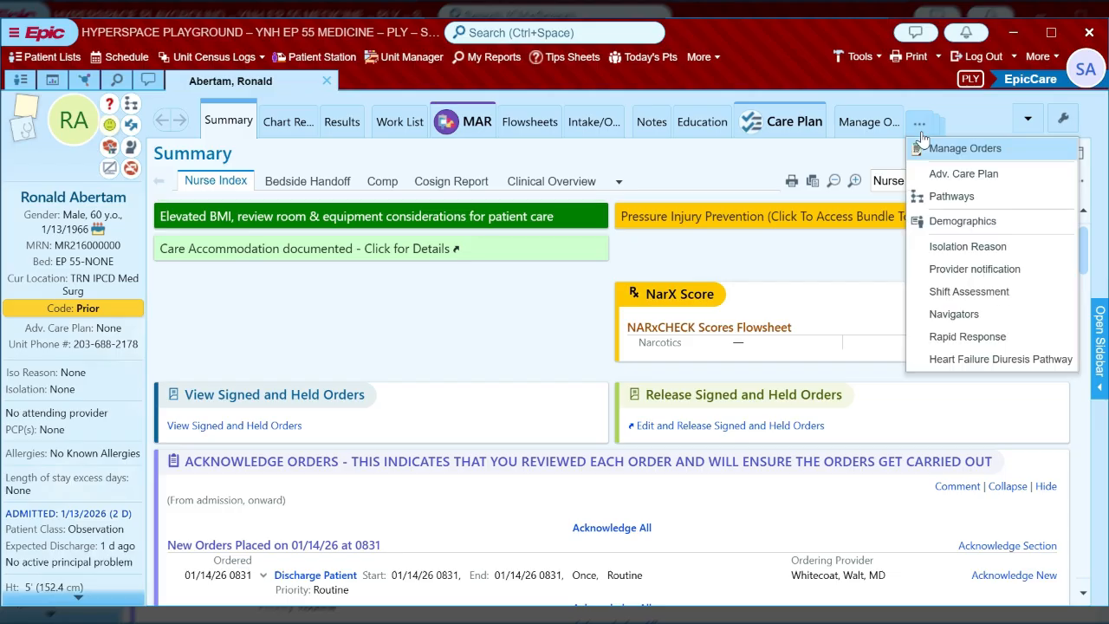
# Open the Observation navigator and look through its list of documentation sections.
pyautogui.click(948, 320)
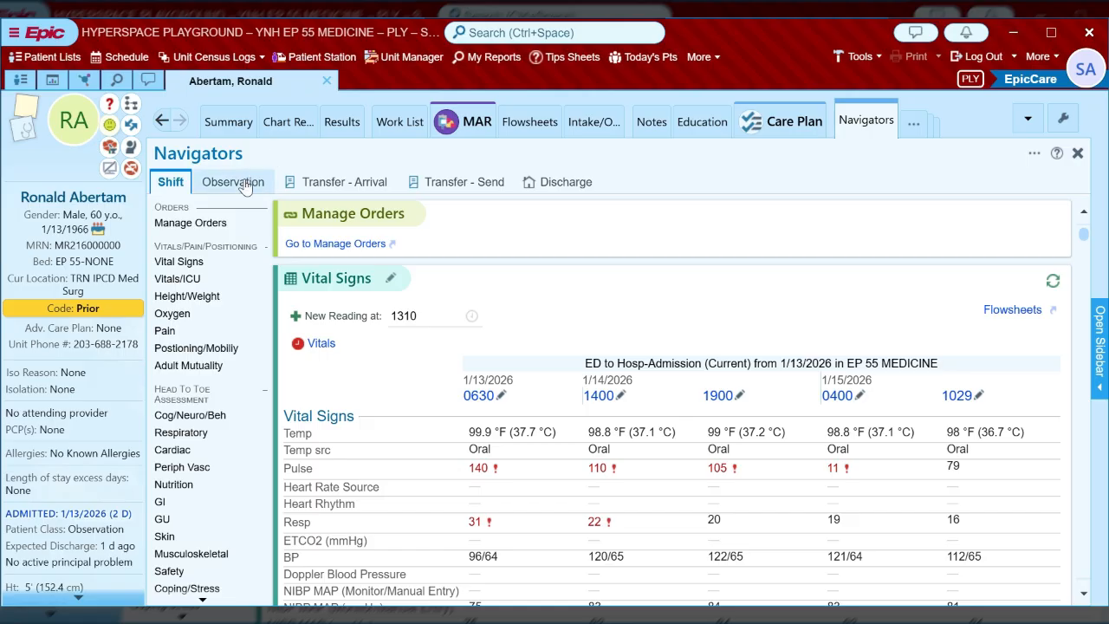
pyautogui.click(247, 185)
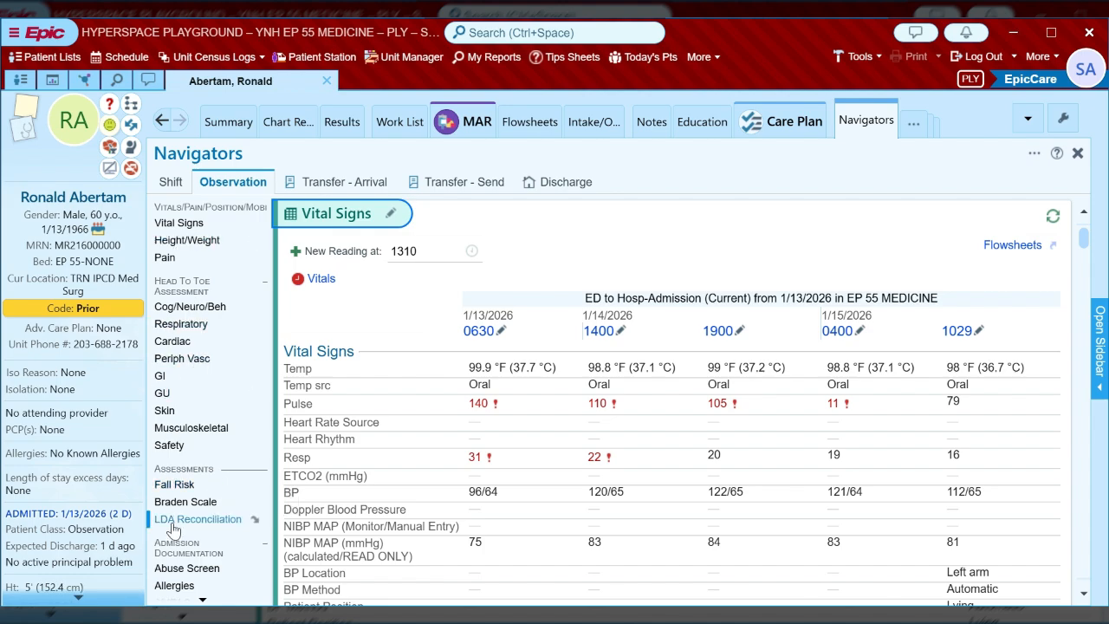
pyautogui.scroll(-5, 173, 528)
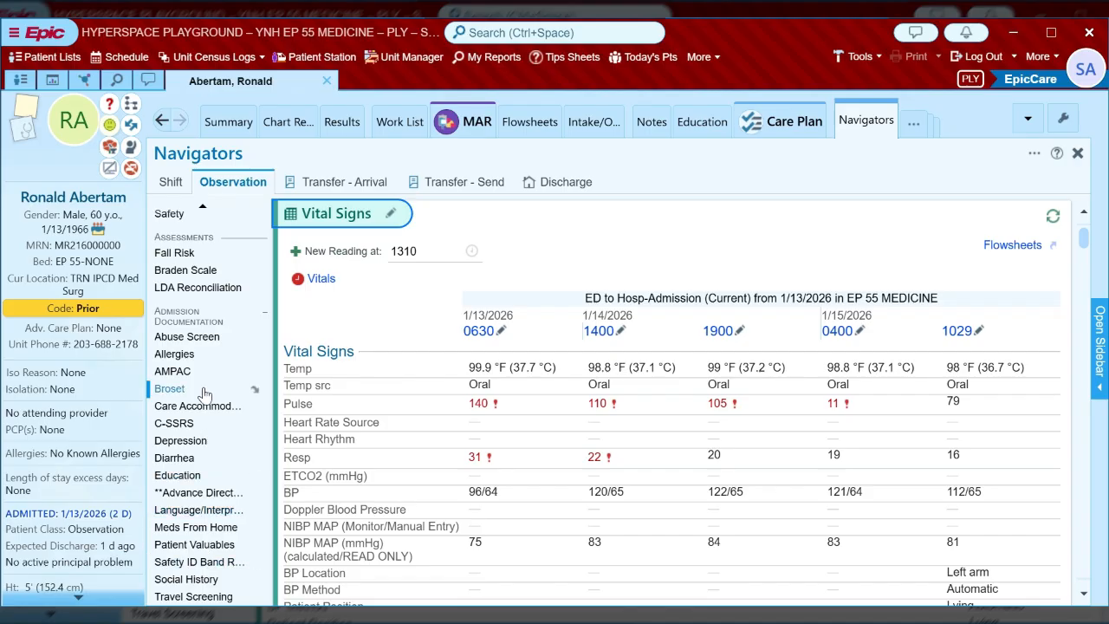
pyautogui.scroll(5, 205, 394)
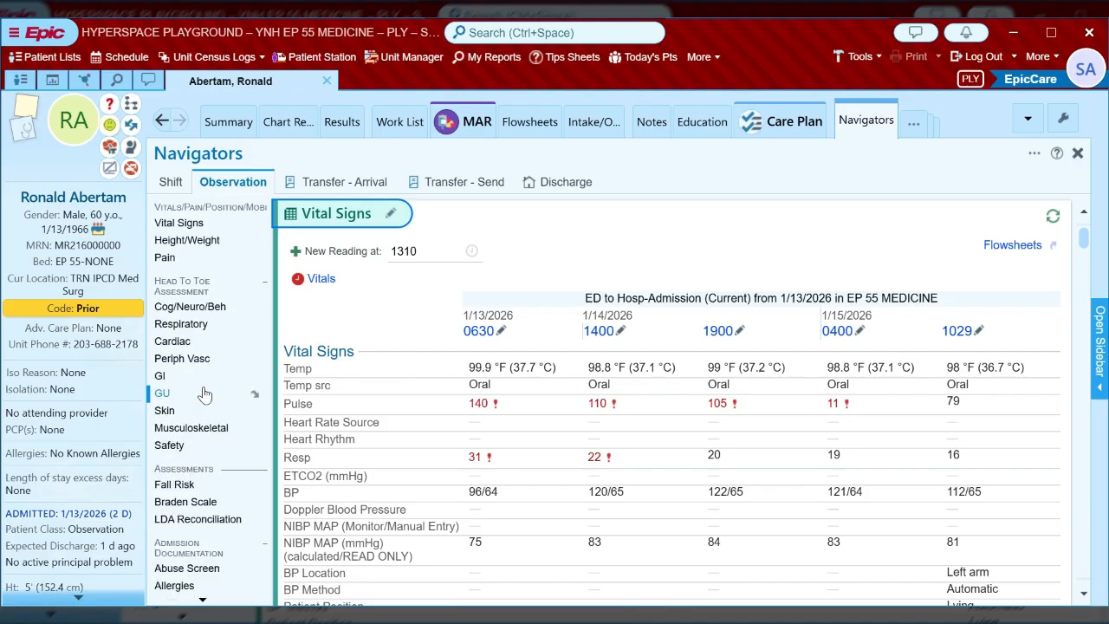
# In Vital Signs, record a temperature of 98 °F with source Oral and a pulse of 80.
pyautogui.click(178, 224)
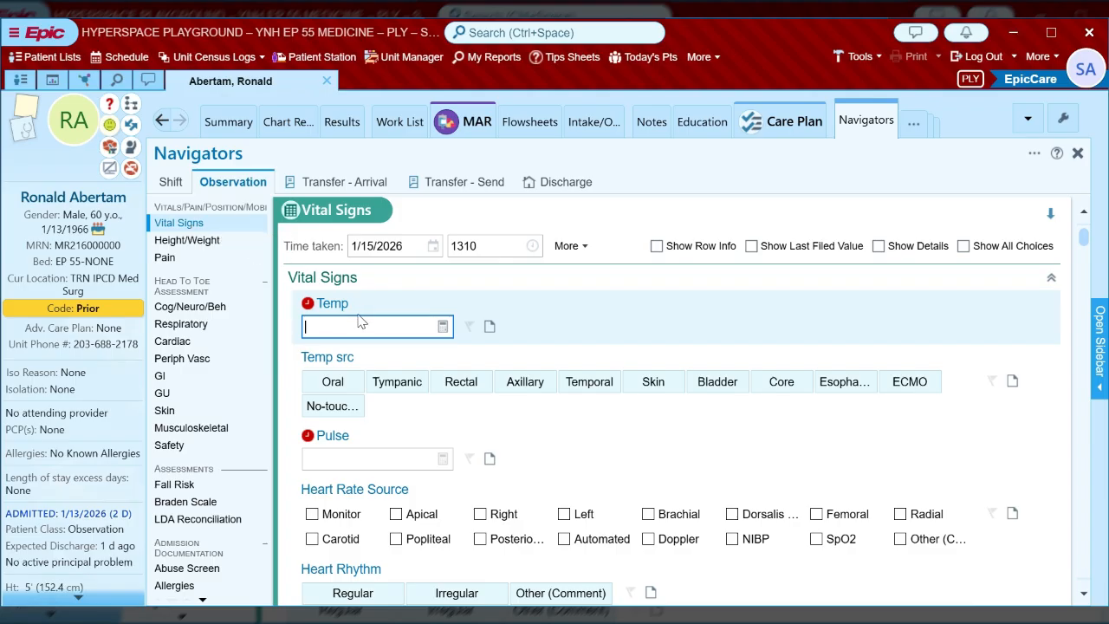
pyautogui.click(348, 385)
pyautogui.click(340, 465)
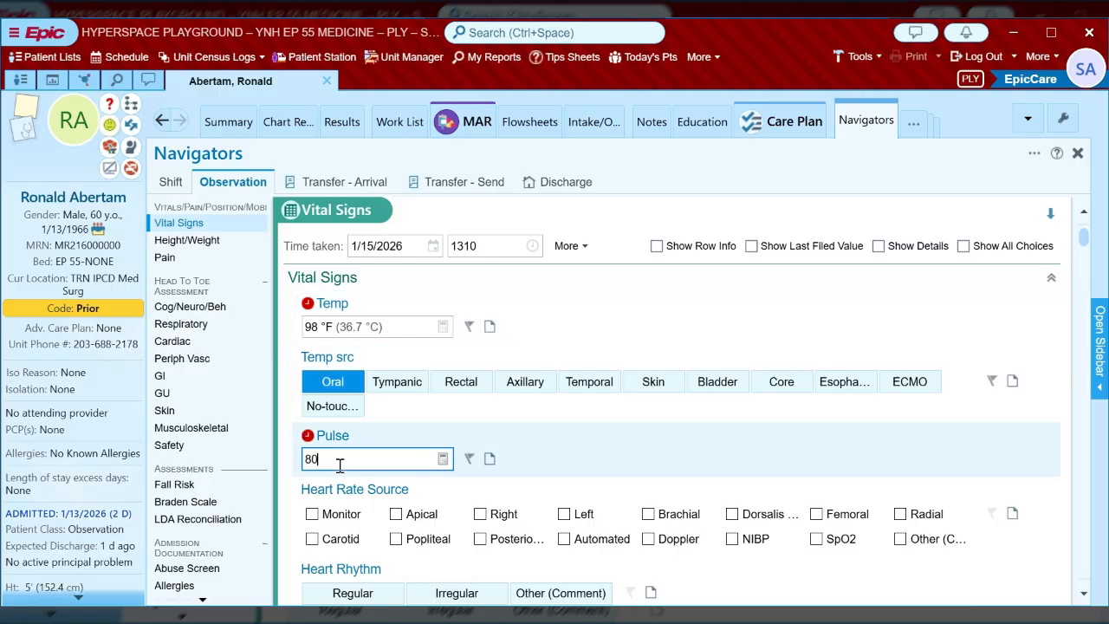
# Record the heart rate source as Monitor, the heart rhythm as Regular and respirations as 18.
pyautogui.scroll(-2, 339, 465)
pyautogui.click(345, 425)
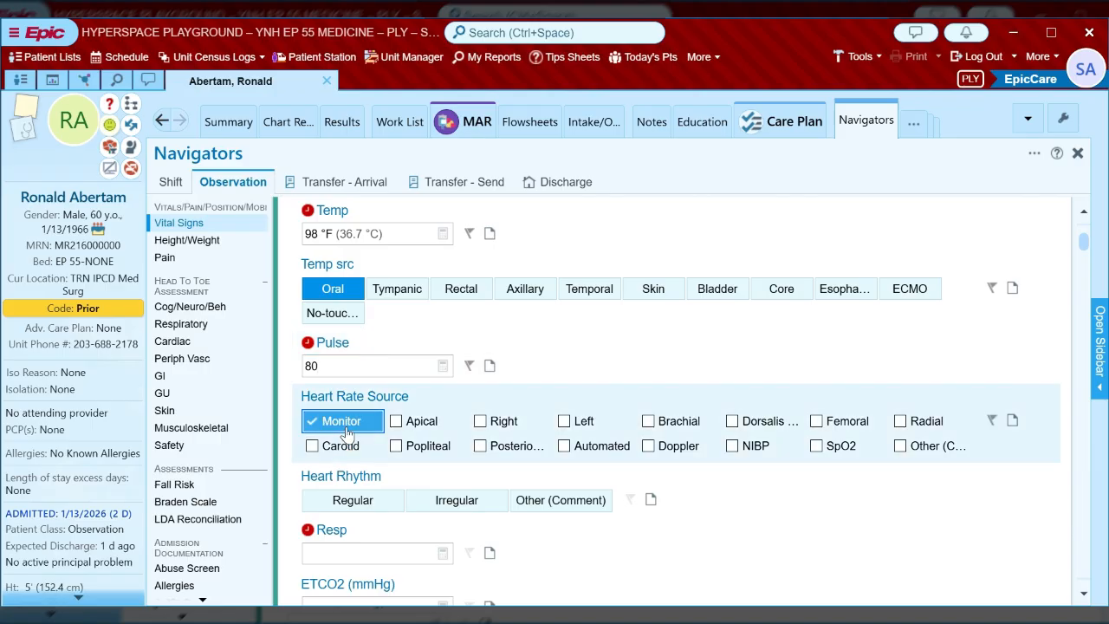
pyautogui.click(350, 499)
pyautogui.scroll(-2, 350, 499)
pyautogui.click(345, 464)
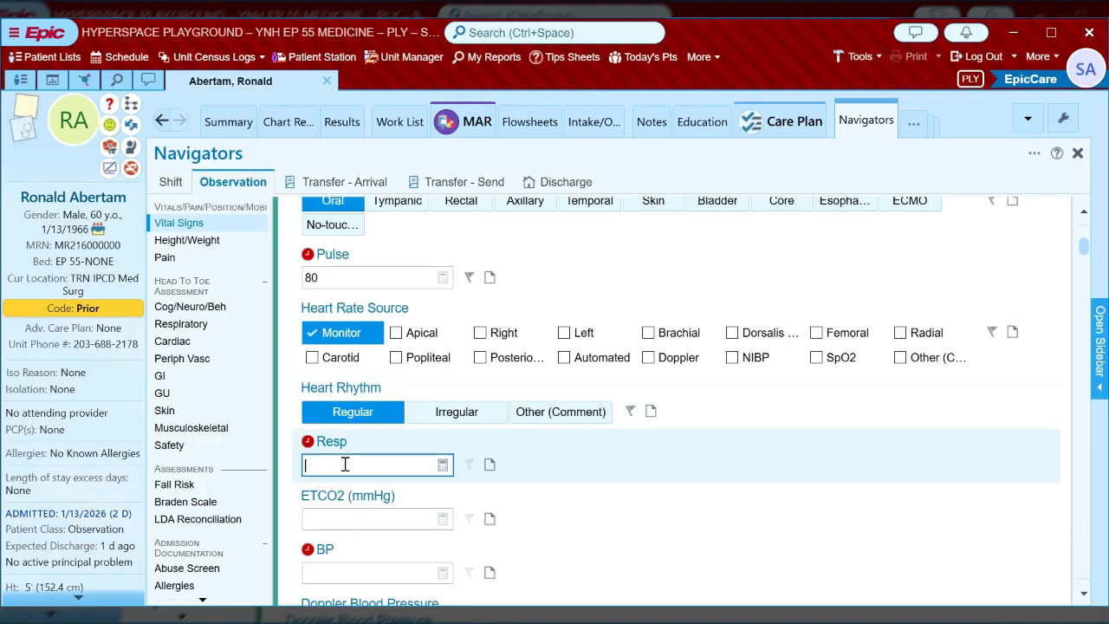
pyautogui.write('18')
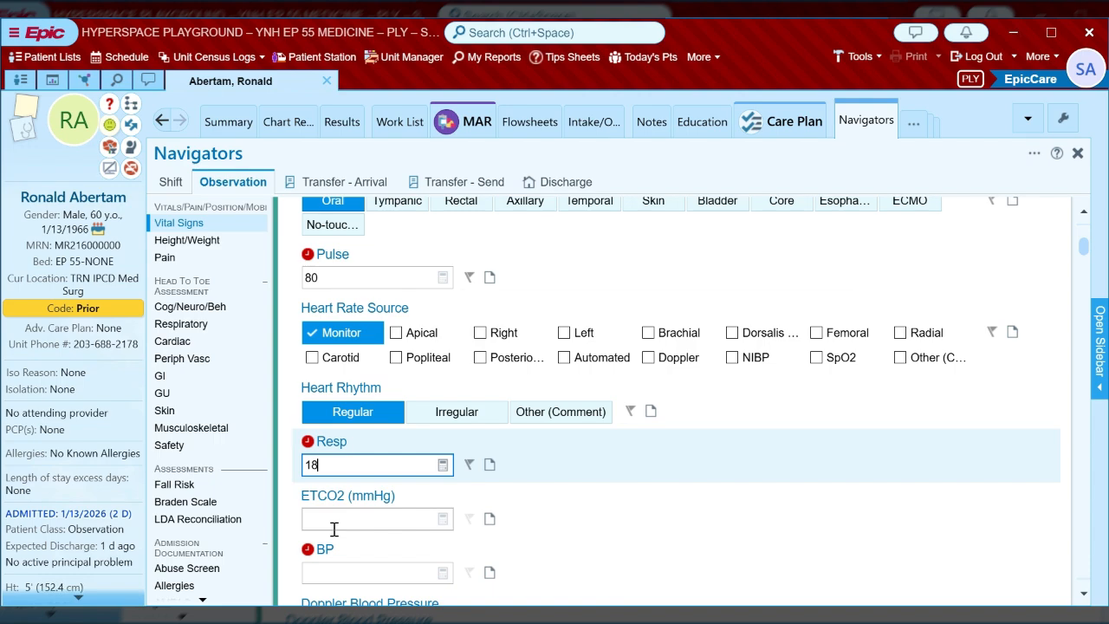
# Record blood pressure 130/80 with location Right arm, method Automatic and patient position Sitting, and close the Vital Signs section.
pyautogui.scroll(-2, 333, 523)
pyautogui.click(338, 456)
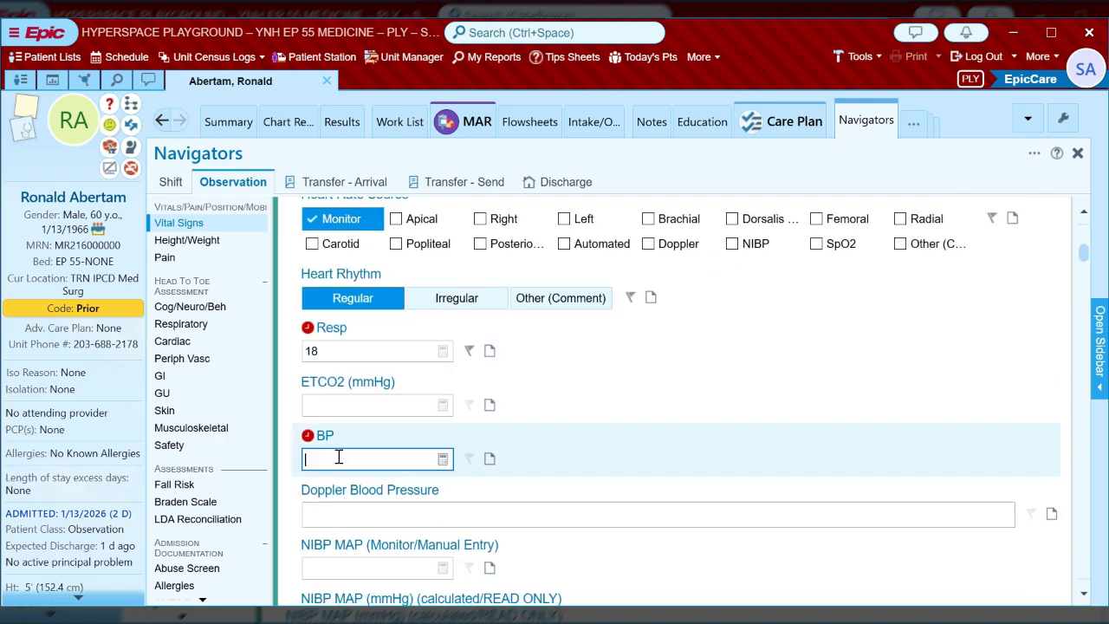
pyautogui.write('130/80')
pyautogui.scroll(-5, 338, 459)
pyautogui.scroll(-2, 338, 468)
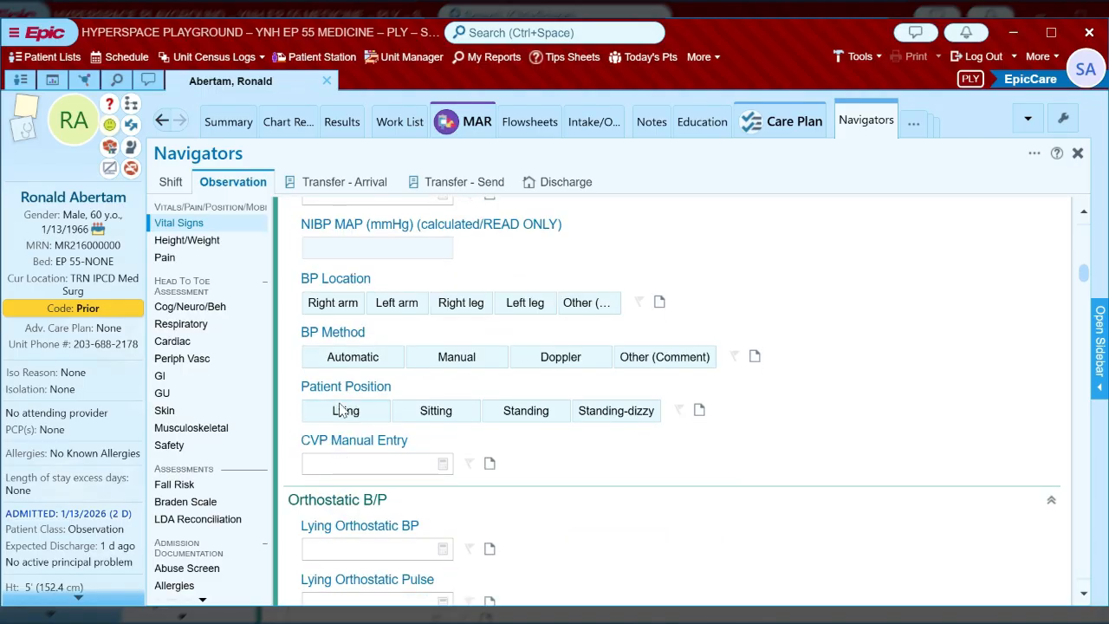
pyautogui.click(341, 312)
pyautogui.click(341, 362)
pyautogui.click(404, 414)
pyautogui.scroll(-7, 407, 416)
pyautogui.scroll(-2, 411, 421)
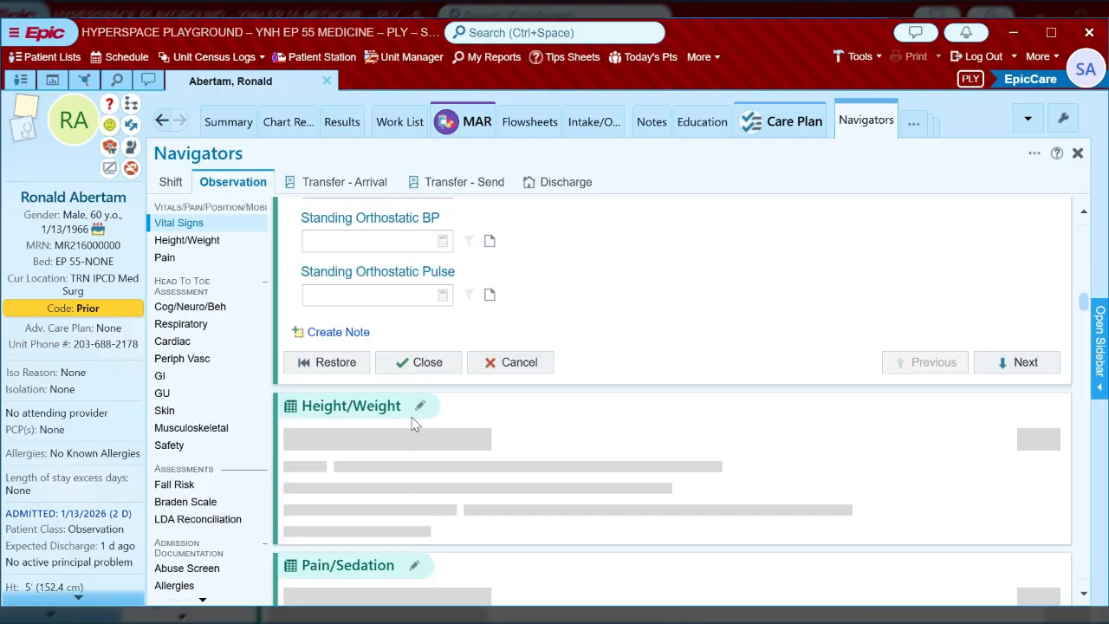
pyautogui.click(419, 361)
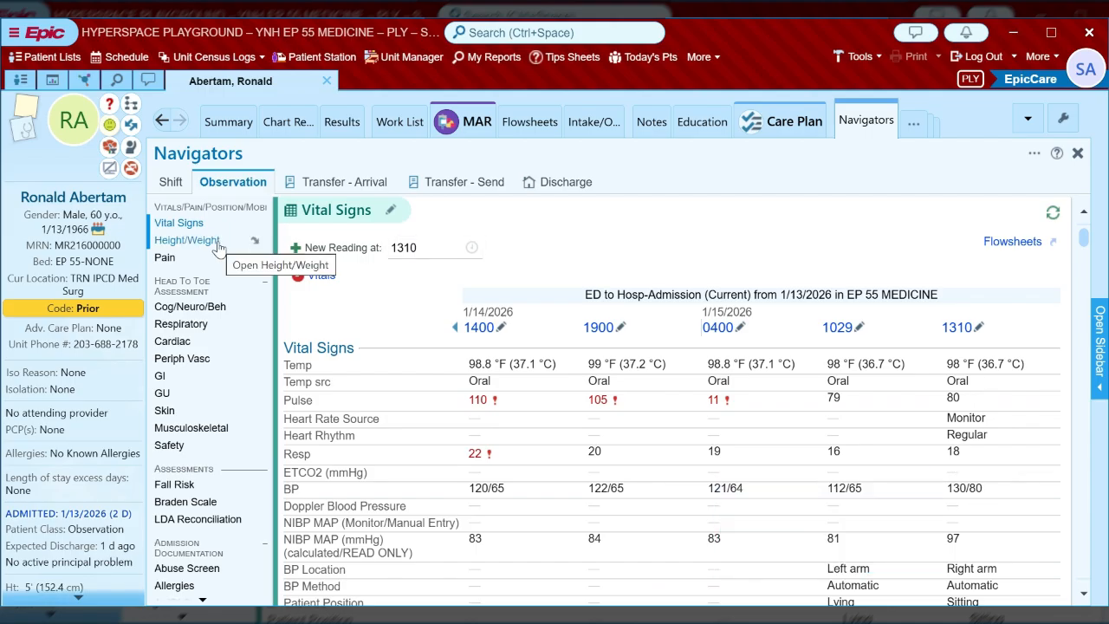
# In Height/Weight, enter and keep a height of 5' 7" with the height method Stated.
pyautogui.click(190, 241)
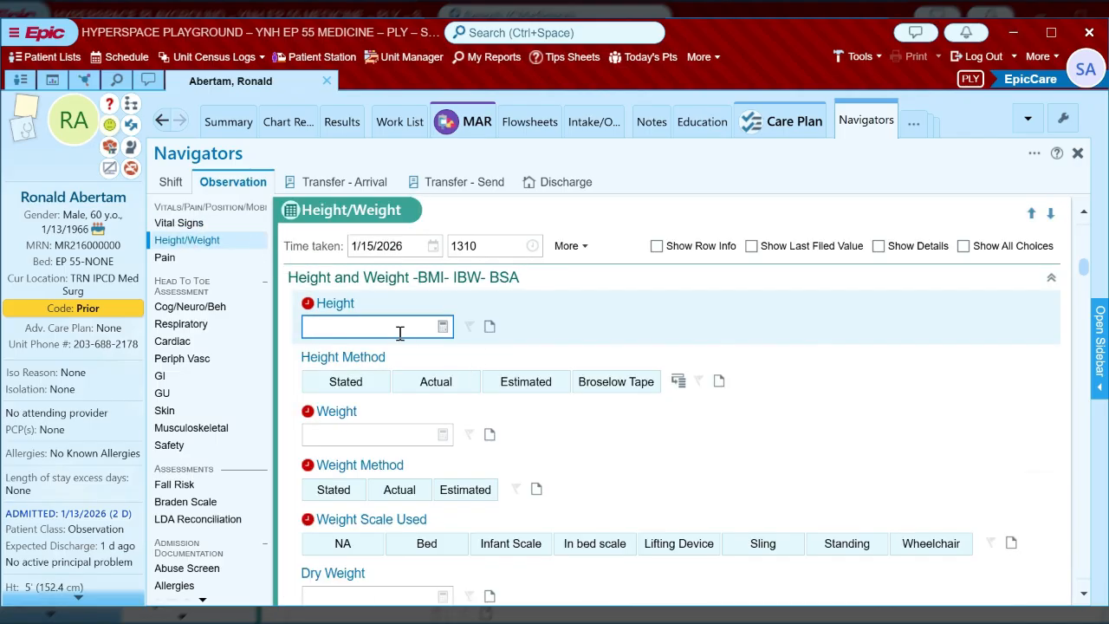
pyautogui.write("5'7")
pyautogui.press('Tab')
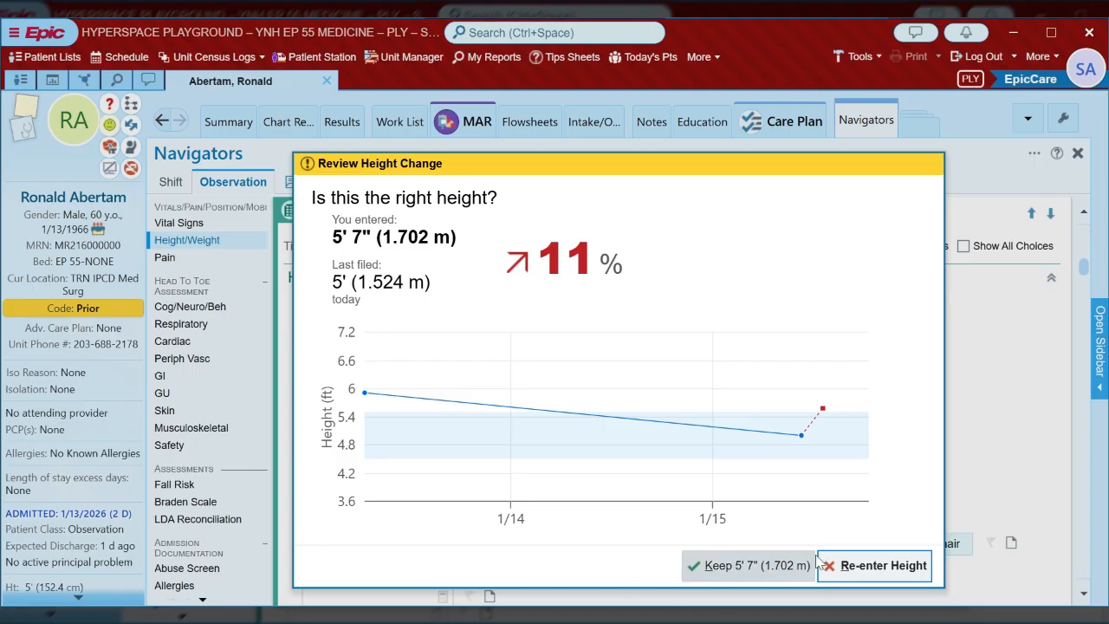
pyautogui.click(782, 564)
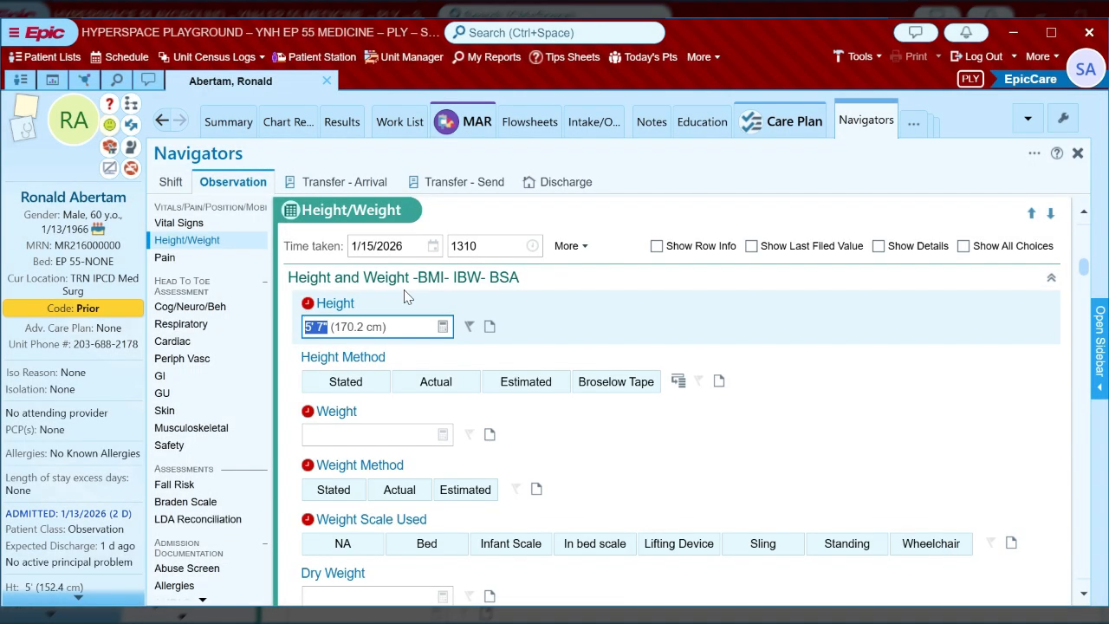
pyautogui.click(356, 384)
# Enter a weight equal to 68.04 kg and keep it when asked to review the change.
pyautogui.click(354, 434)
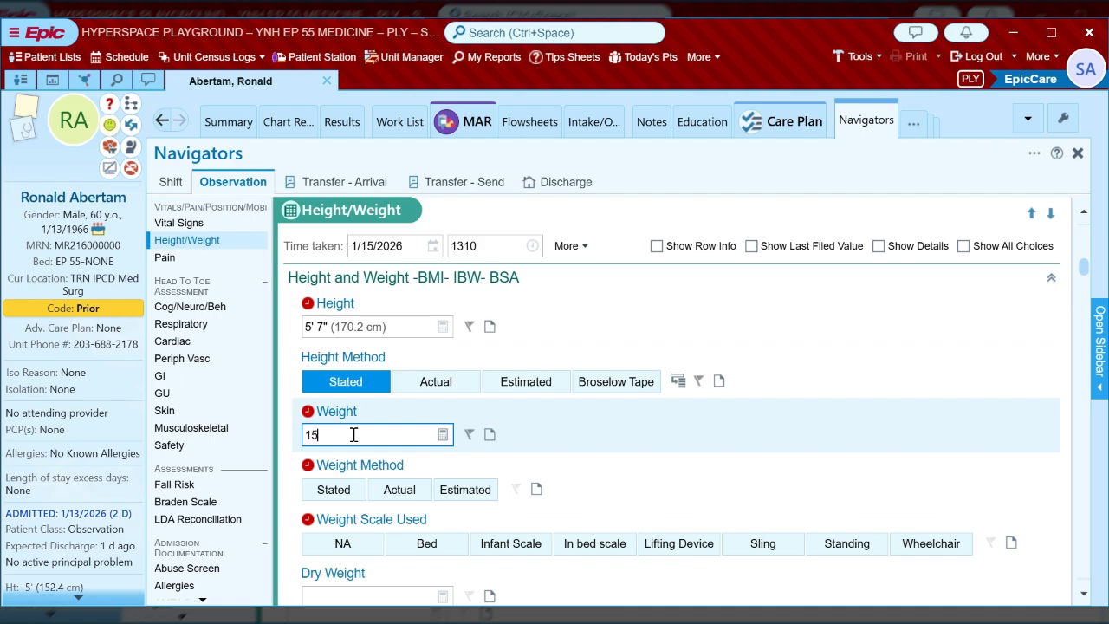
pyautogui.press('Return')
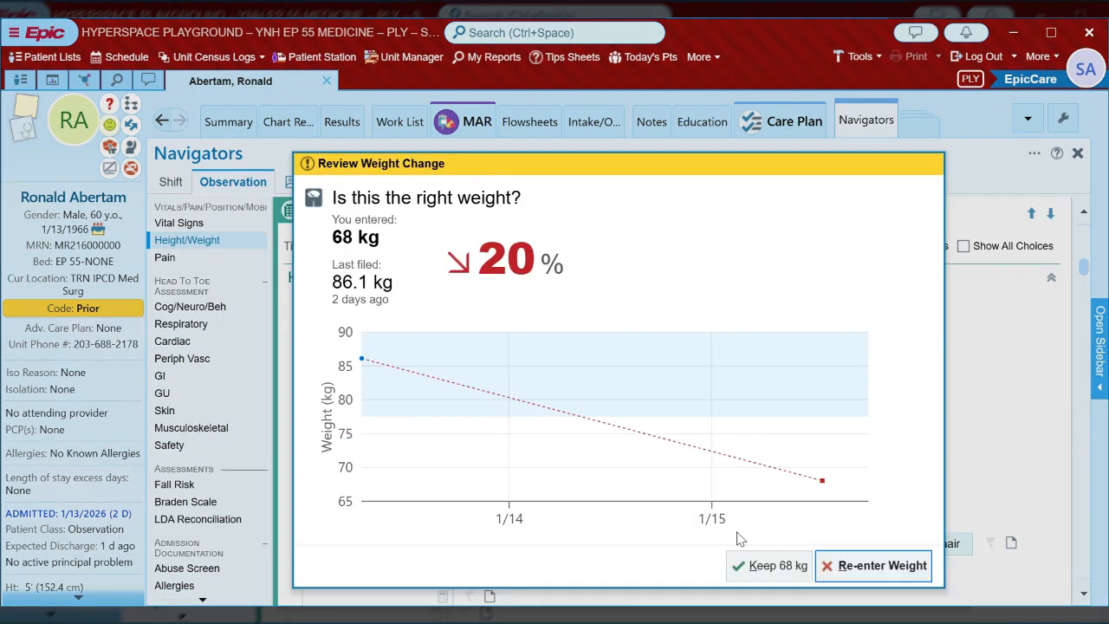
pyautogui.click(769, 565)
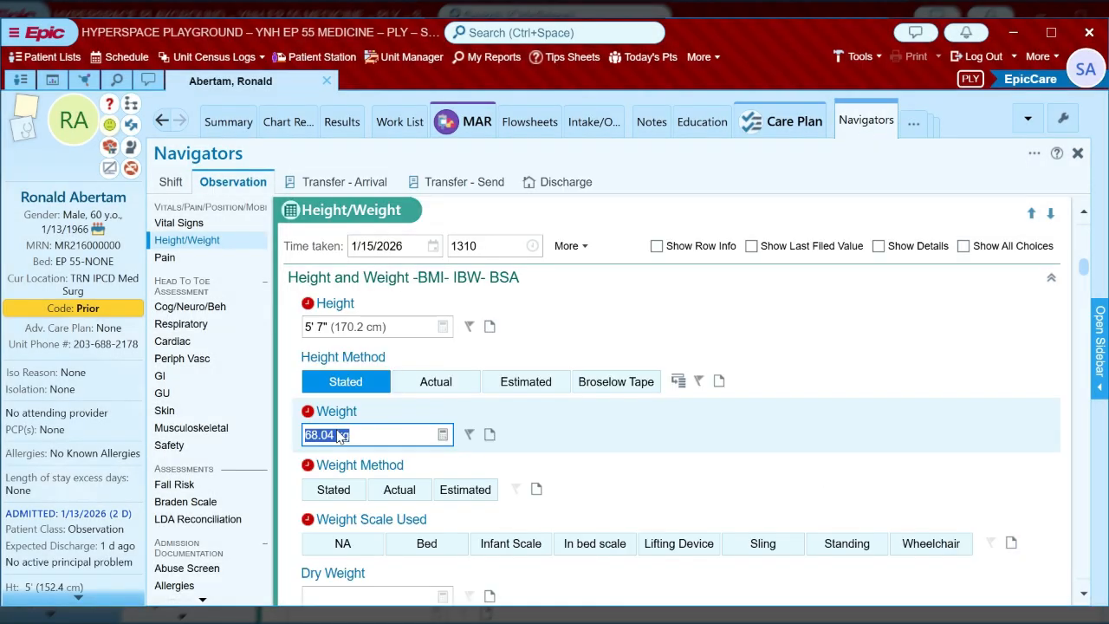
# Set the weight method to Actual and the weight scale used to Bed, and close the Height/Weight section.
pyautogui.click(334, 489)
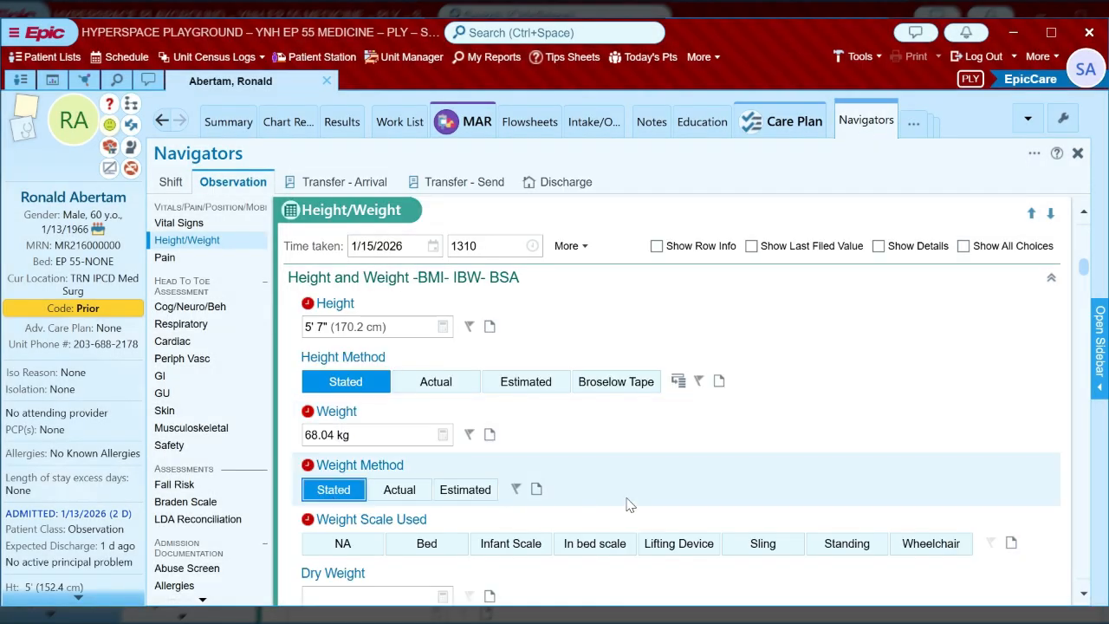
pyautogui.scroll(-1, 630, 507)
pyautogui.scroll(-1, 630, 505)
pyautogui.click(399, 417)
pyautogui.click(425, 467)
pyautogui.scroll(-5, 425, 472)
pyautogui.scroll(-4, 426, 475)
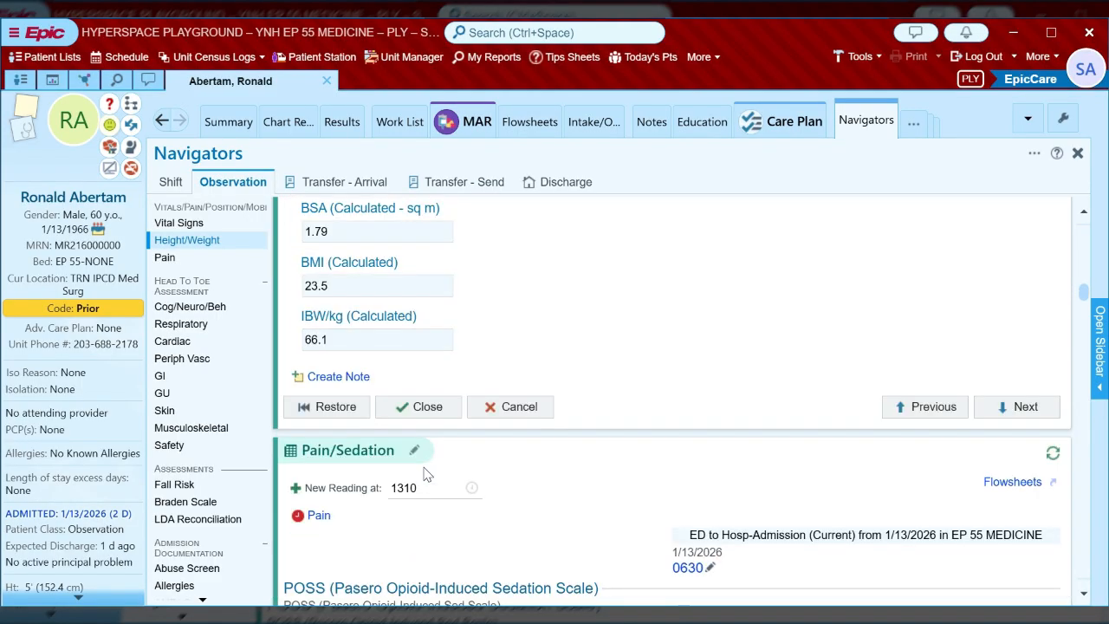
pyautogui.click(421, 408)
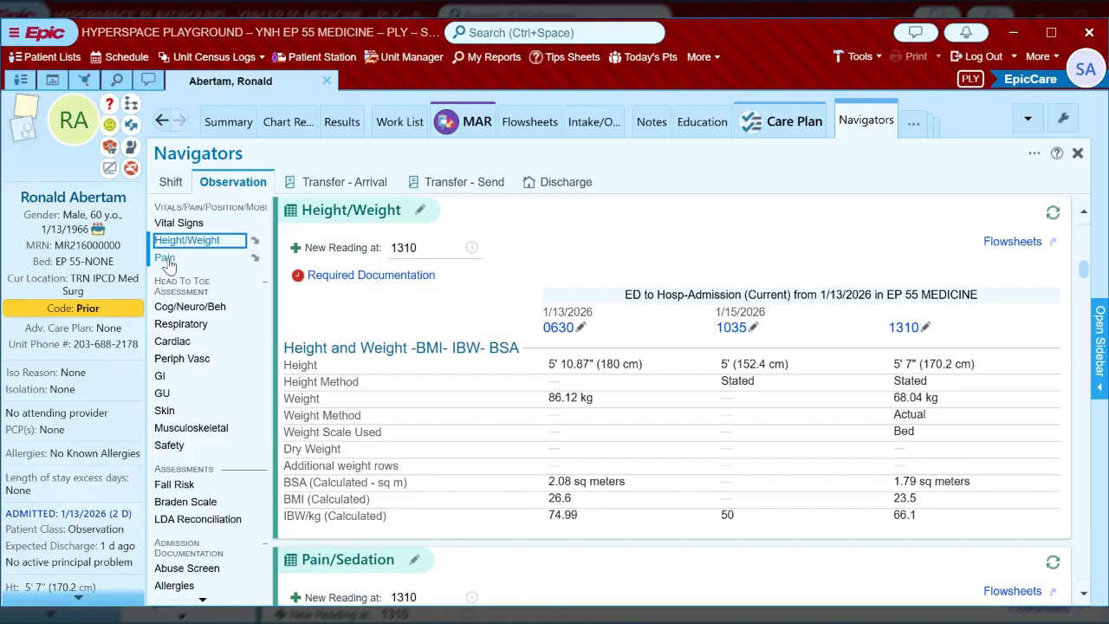
# Open the Pain section for documentation and go to its adult pain assessment scales.
pyautogui.click(164, 259)
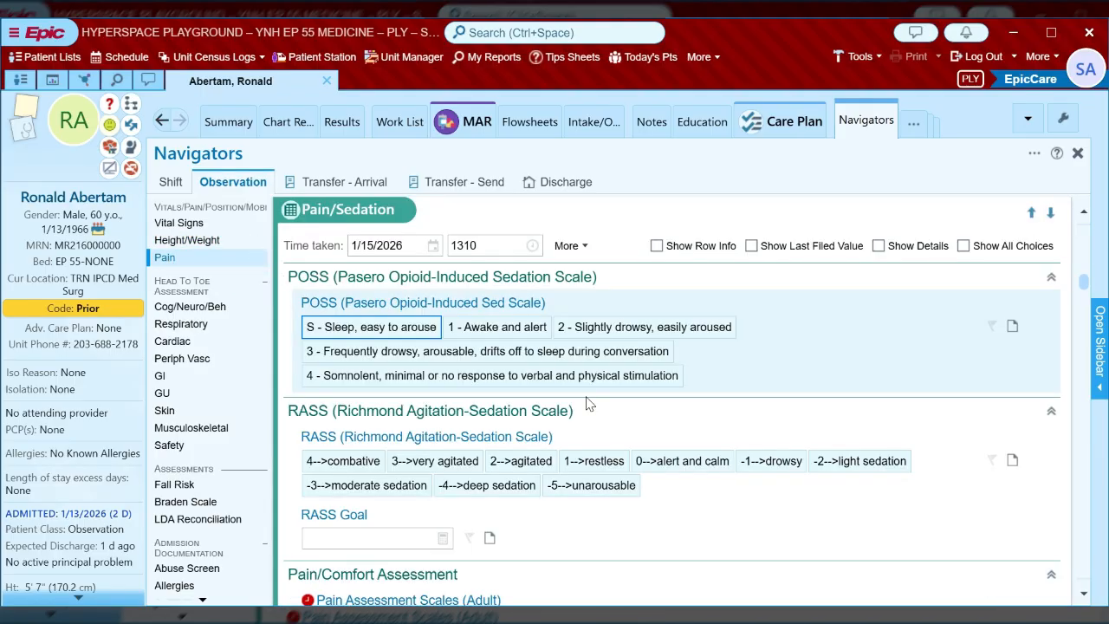
pyautogui.scroll(-3, 531, 322)
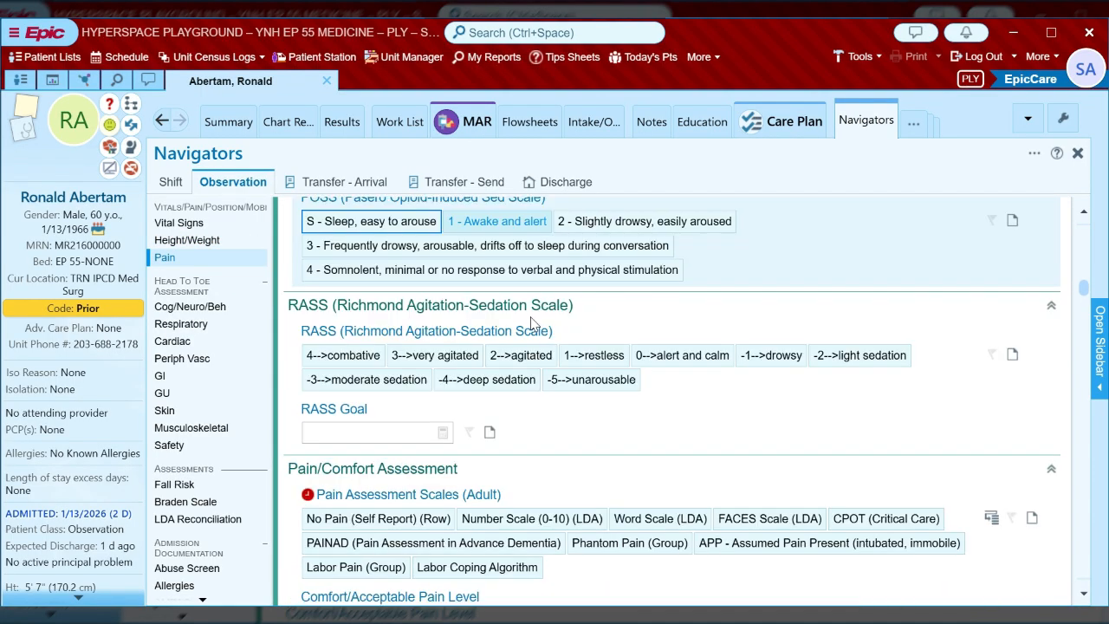
pyautogui.scroll(-2, 531, 322)
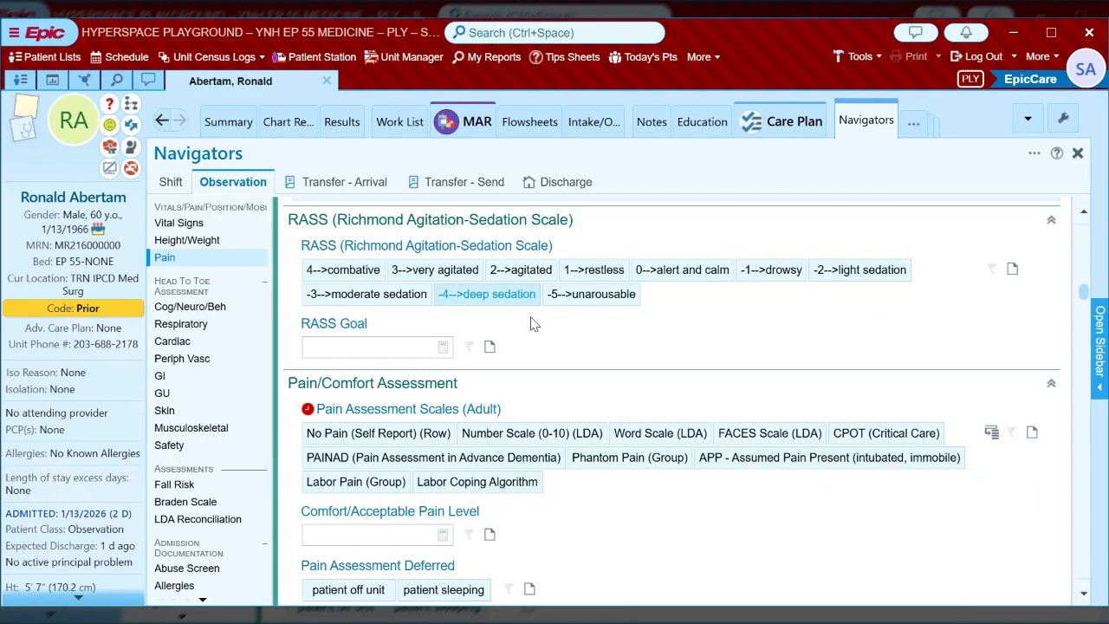
pyautogui.scroll(-1, 528, 381)
# Try the Number Scale (0-10) pain assessment and close the LDA Avatar without adding the LDA.
pyautogui.click(529, 407)
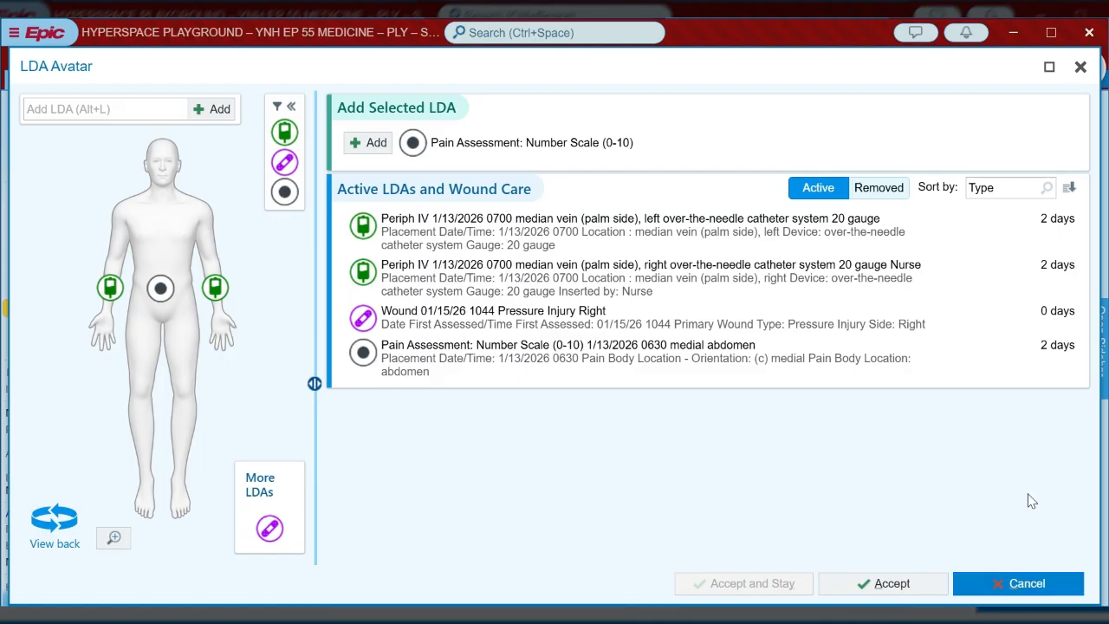
pyautogui.click(1080, 68)
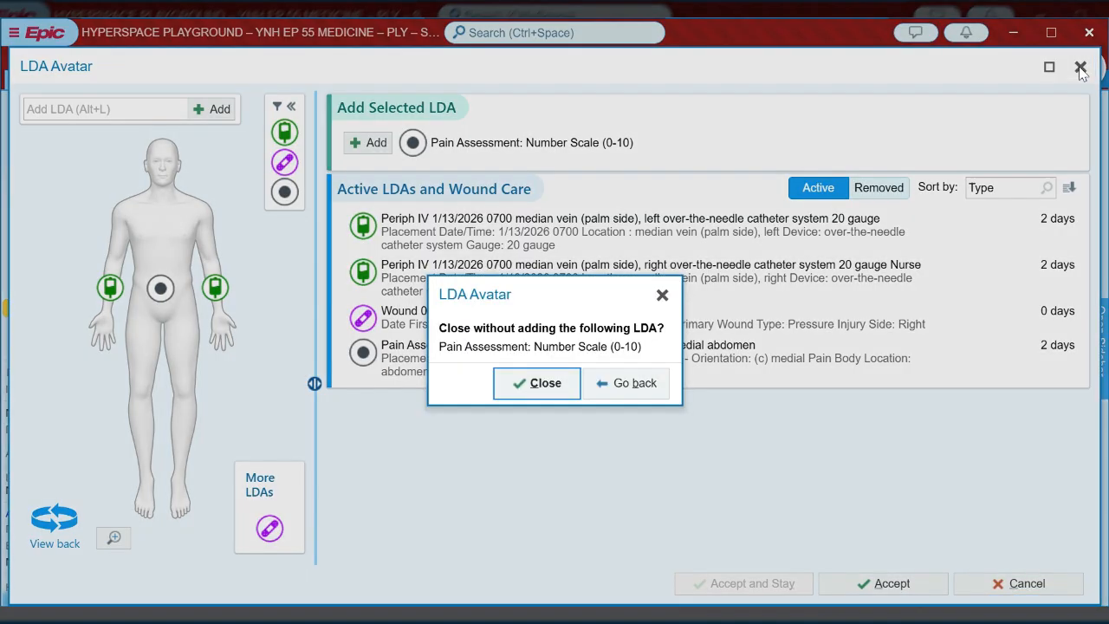
pyautogui.click(547, 387)
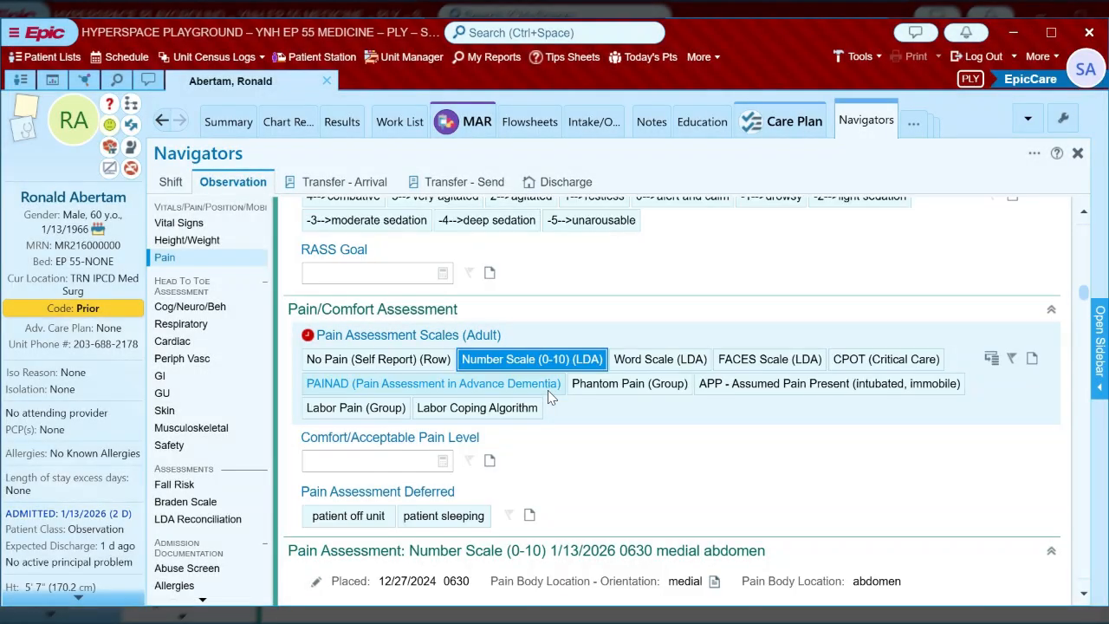
# Choose No Pain (Self Report) as the pain assessment scale, set the comfort/acceptable pain level to 4, and close the Pain/Sedation section.
pyautogui.click(424, 362)
pyautogui.click(464, 382)
pyautogui.click(662, 476)
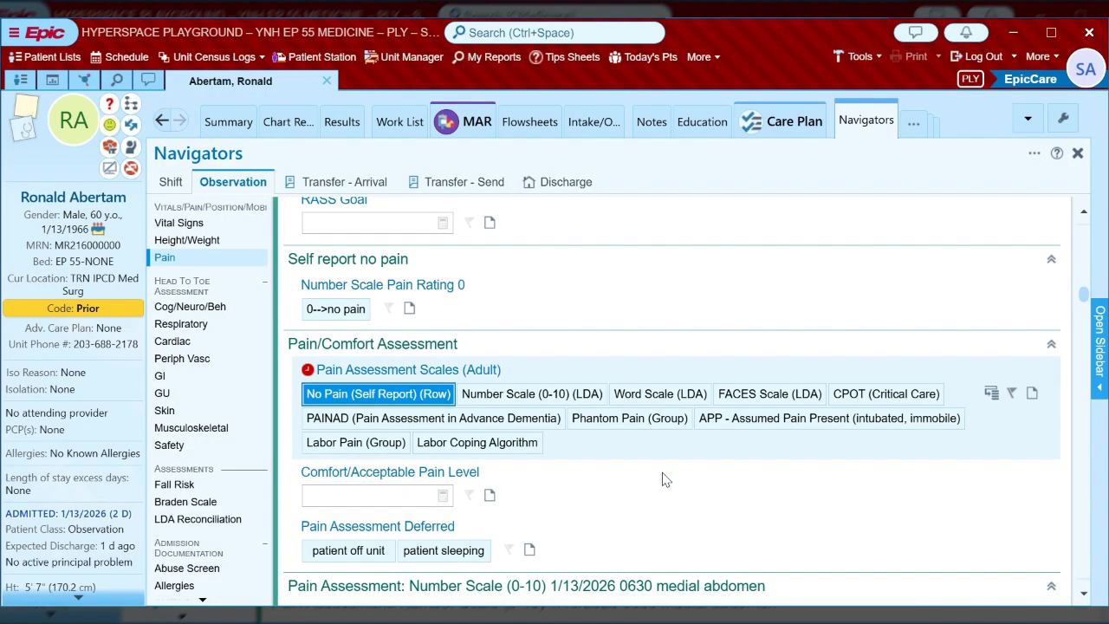
pyautogui.click(401, 459)
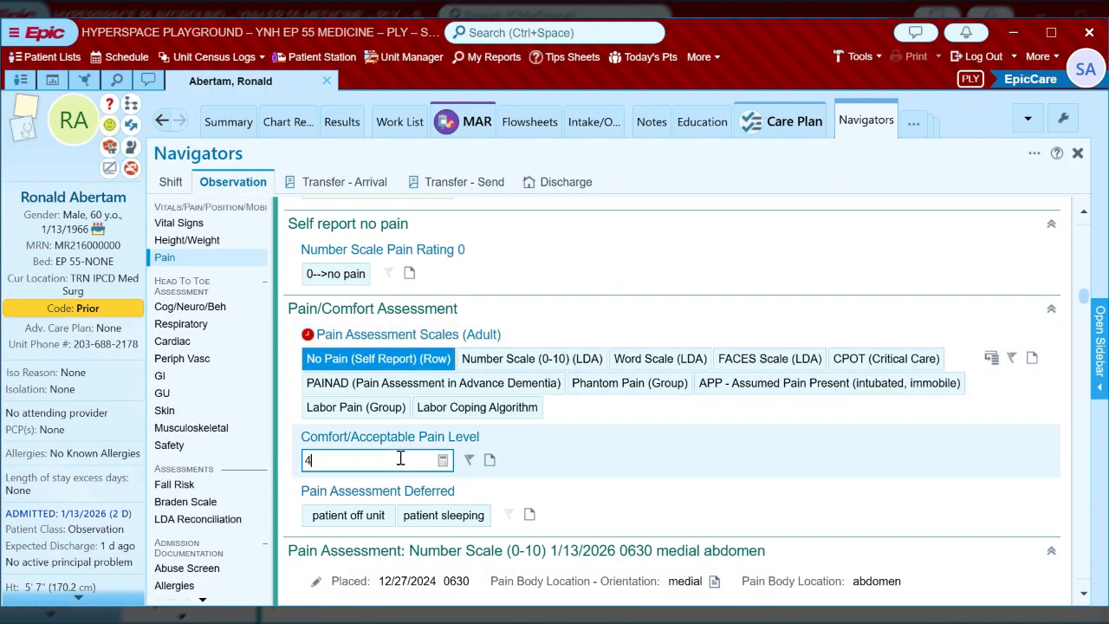
pyautogui.scroll(-2, 400, 459)
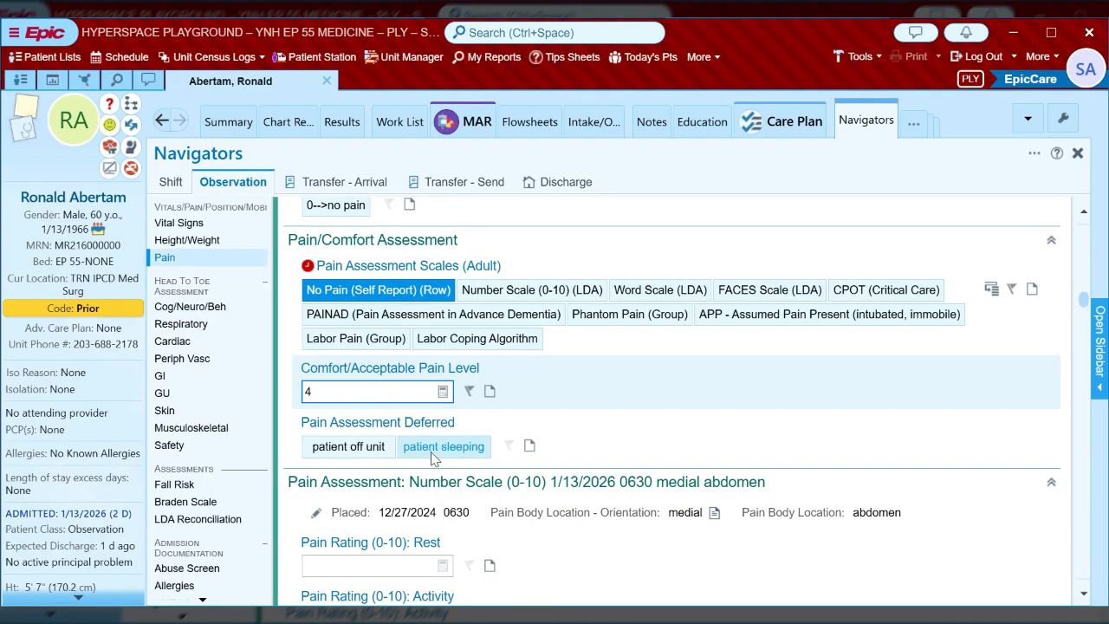
pyautogui.scroll(-6, 708, 425)
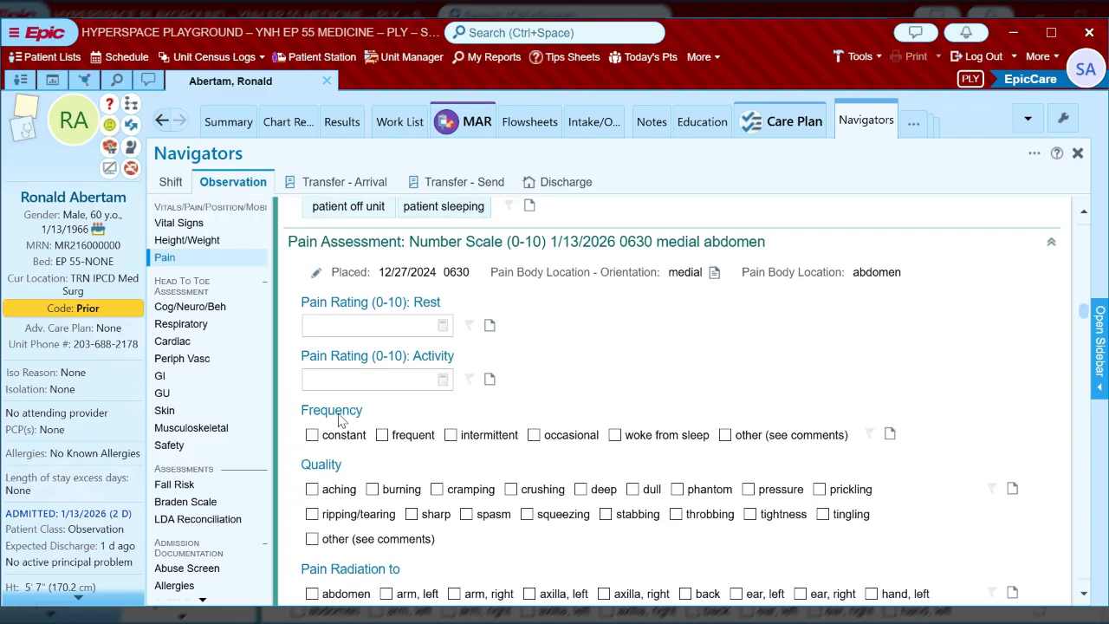
pyautogui.scroll(-10, 789, 370)
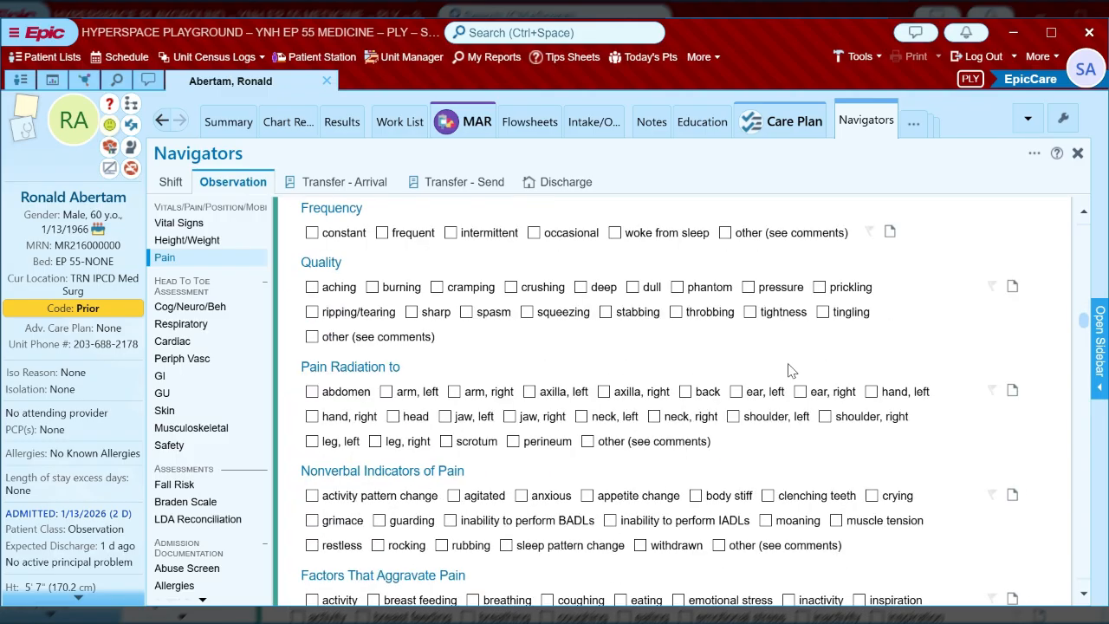
pyautogui.scroll(-10, 788, 370)
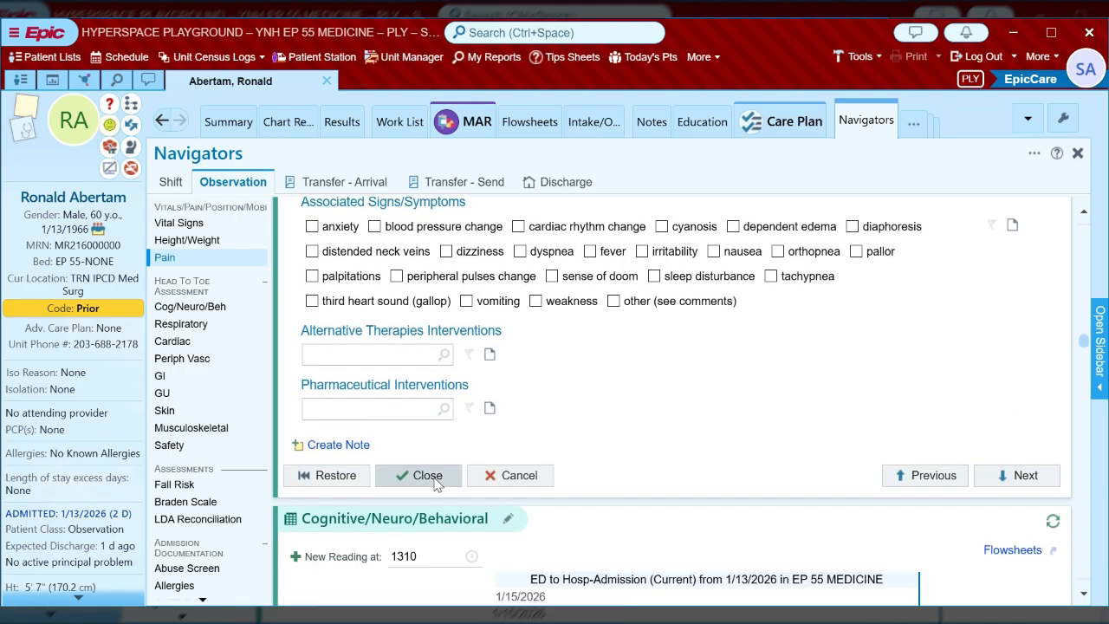
pyautogui.click(435, 482)
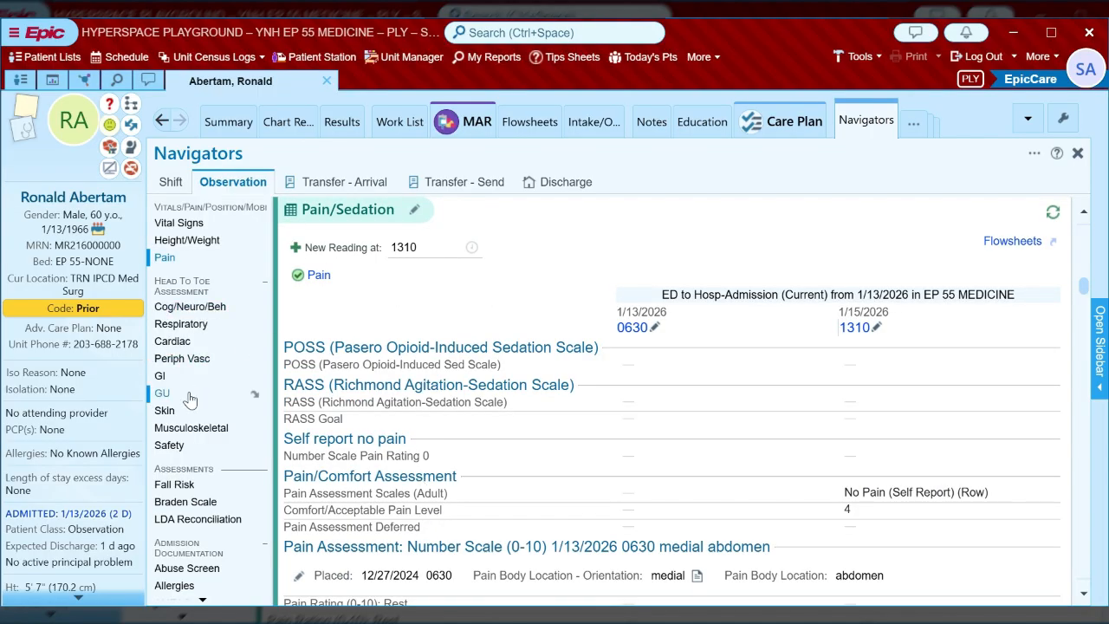
# Open the Cog/Neuro/Beh section and document Cognitive/Neuro/Behavioral as WDL, level of consciousness as alert, and arousal level as opens eyes spontaneously.
pyautogui.click(205, 308)
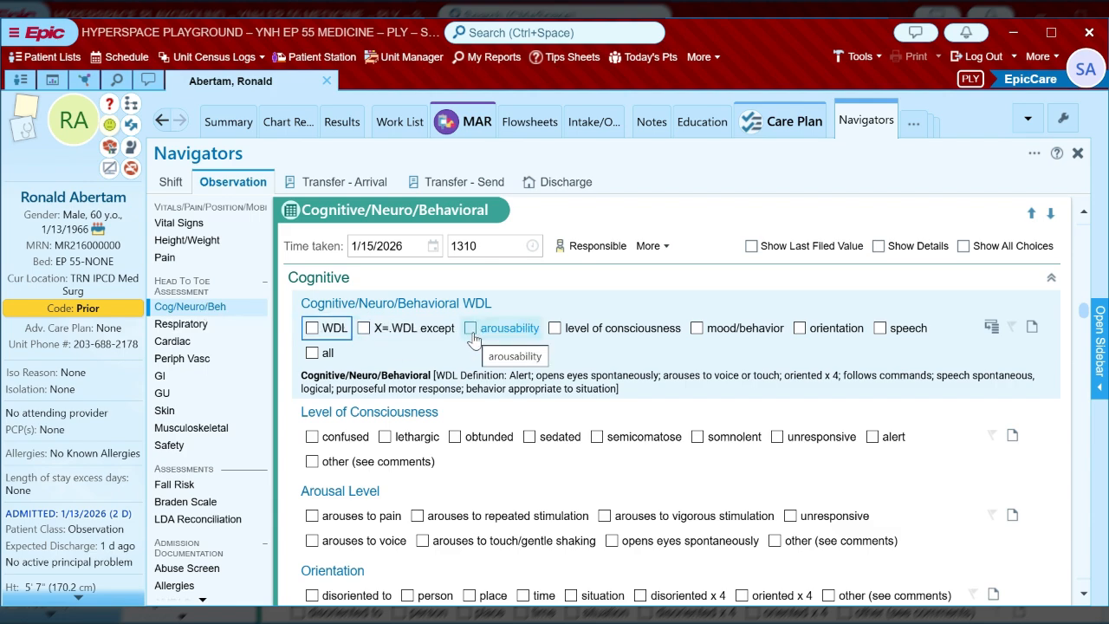
pyautogui.click(319, 331)
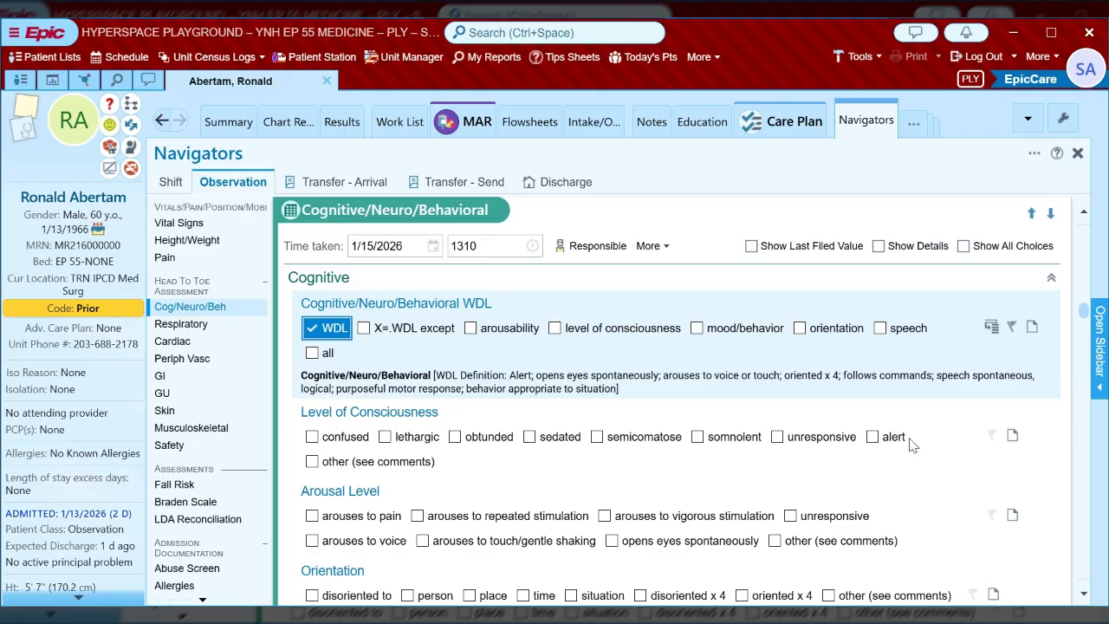
pyautogui.click(879, 443)
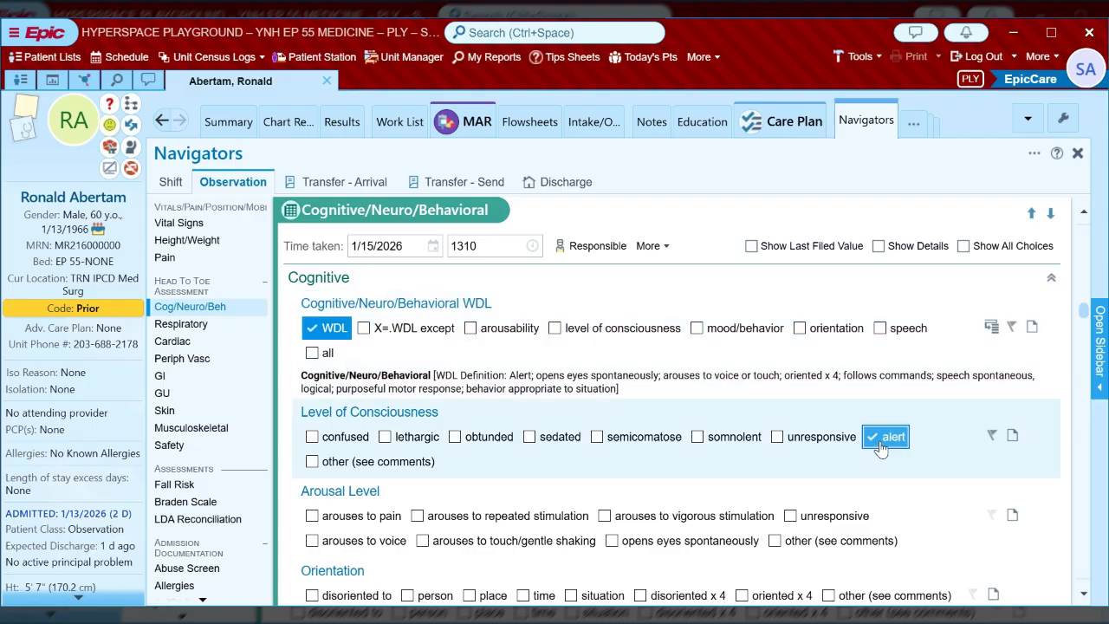
pyautogui.scroll(-1, 881, 446)
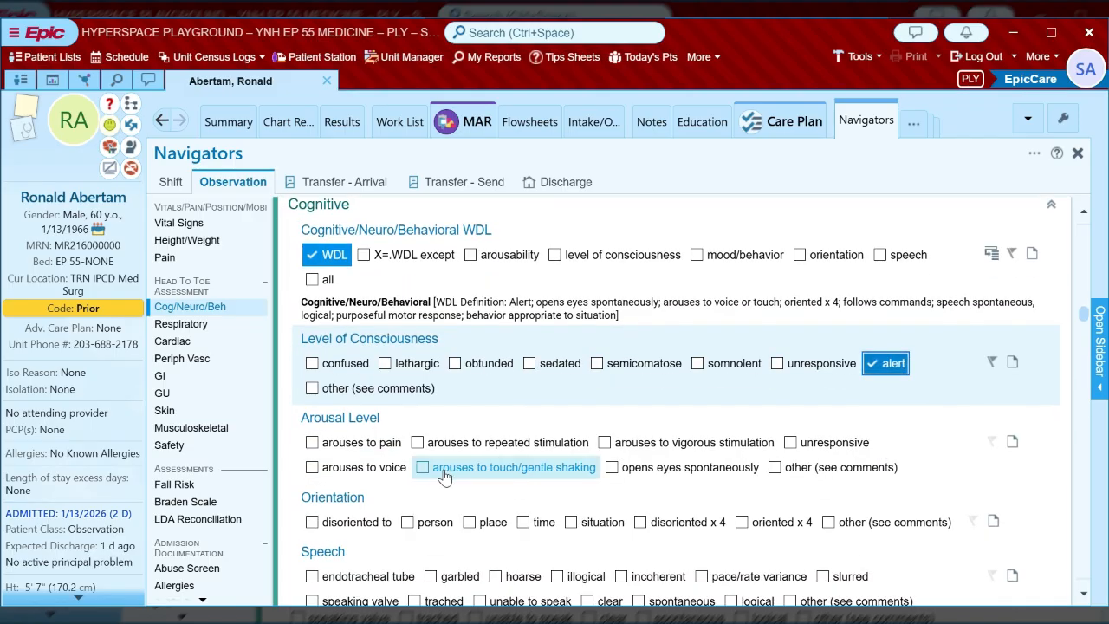
pyautogui.click(693, 469)
# Document Speech as clear and spontaneous, and Mood/Behavior as calm and cooperative.
pyautogui.scroll(-2, 693, 468)
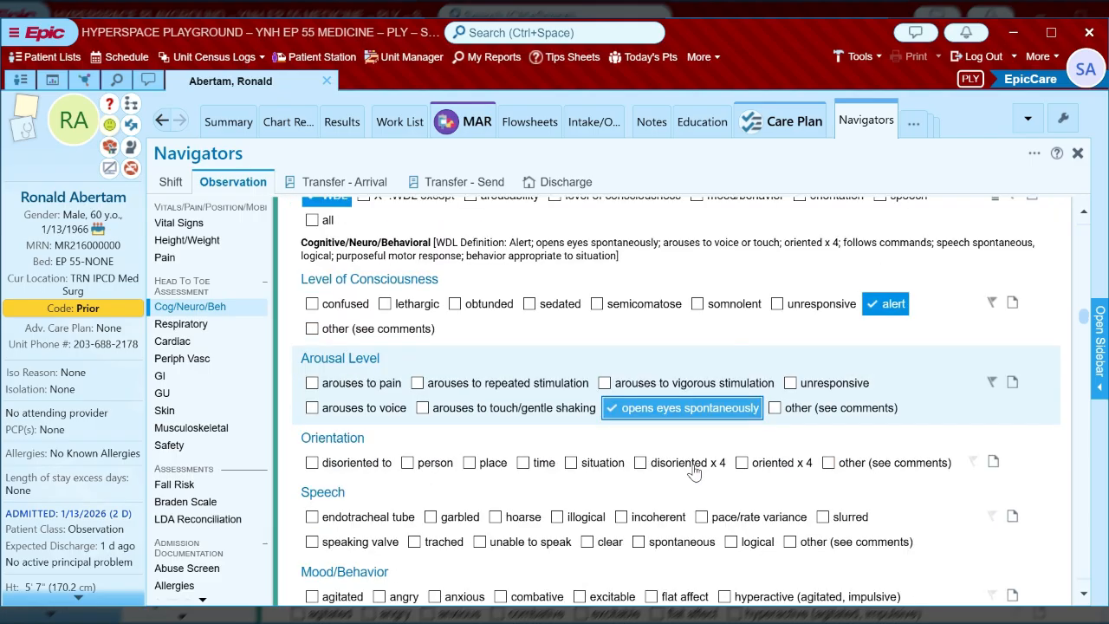
pyautogui.click(602, 453)
pyautogui.click(689, 464)
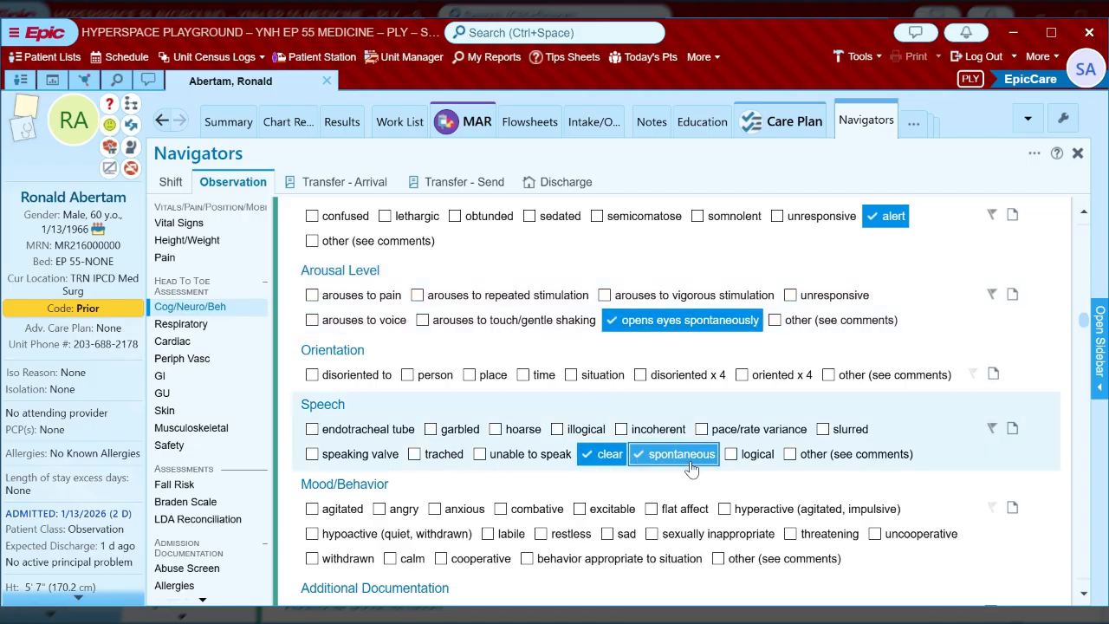
pyautogui.scroll(-2, 691, 468)
pyautogui.scroll(-1, 690, 469)
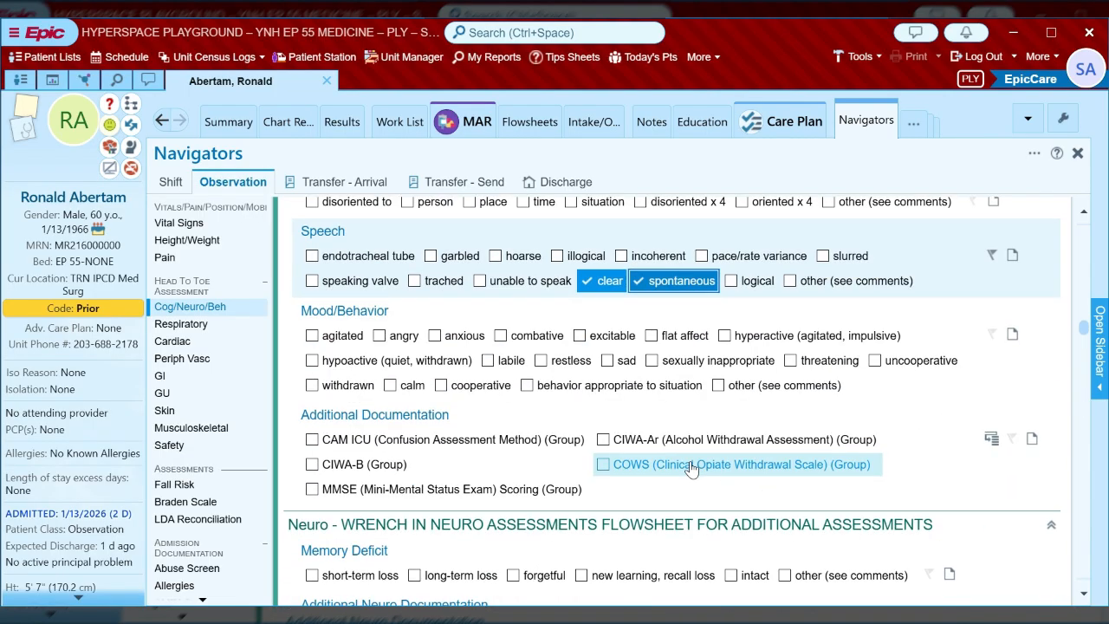
pyautogui.click(405, 363)
pyautogui.click(472, 364)
# Select general motor response, document it as purposeful motor response, and close the Cognitive/Neuro/Behavioral section.
pyautogui.scroll(-6, 471, 367)
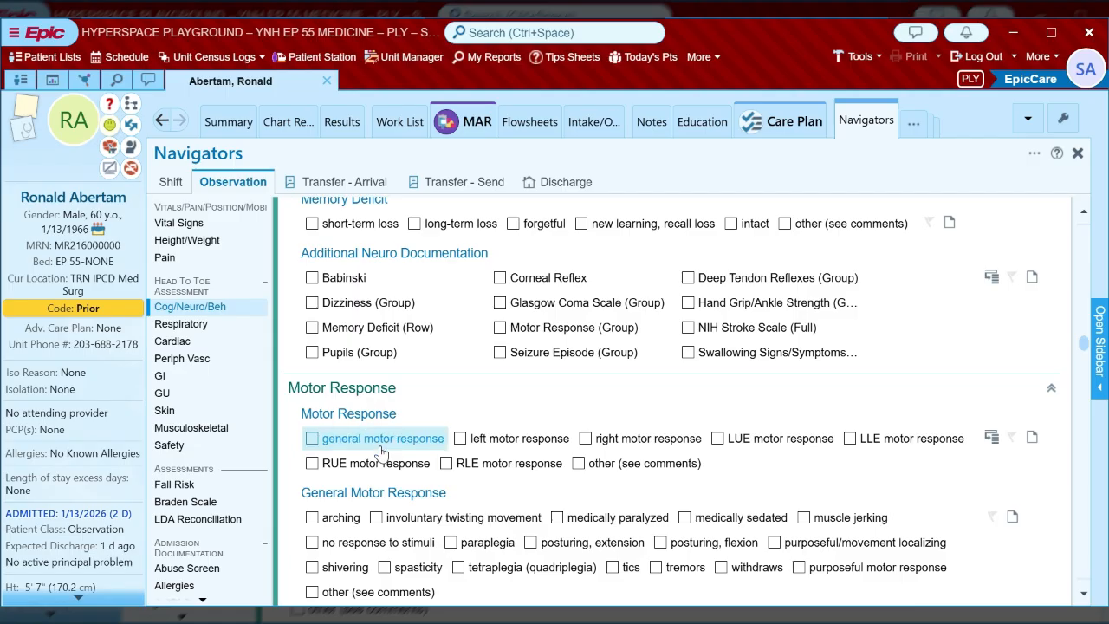
pyautogui.click(382, 449)
pyautogui.scroll(-3, 381, 449)
pyautogui.click(807, 397)
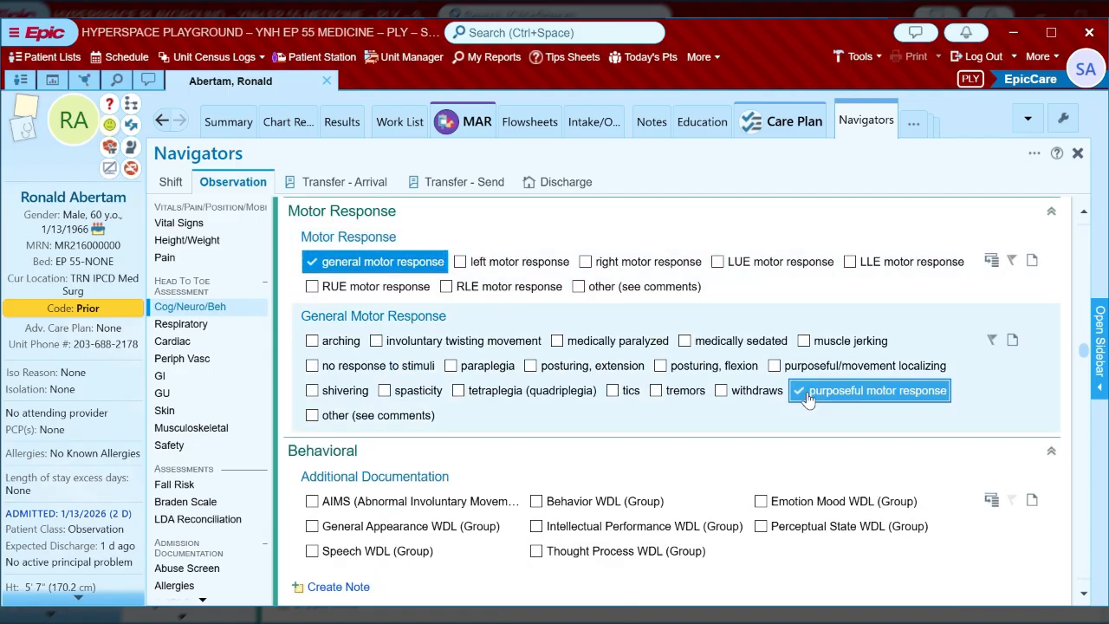
pyautogui.scroll(-2, 807, 397)
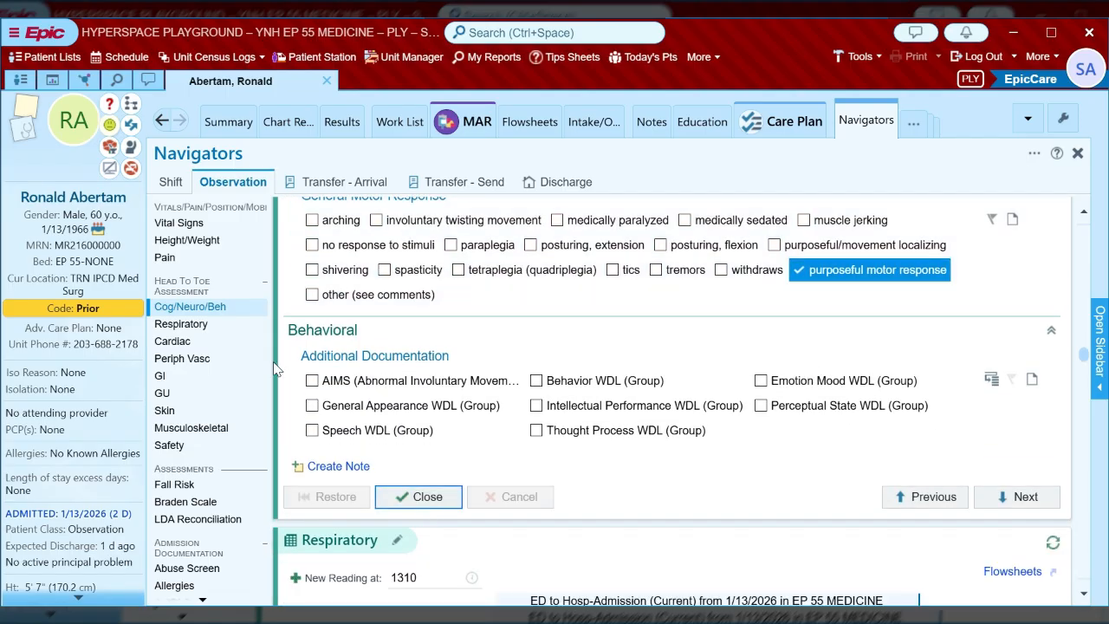
# Open the Respiratory section and document Respiratory as WDL with an unlabored rhythm/pattern.
pyautogui.click(180, 324)
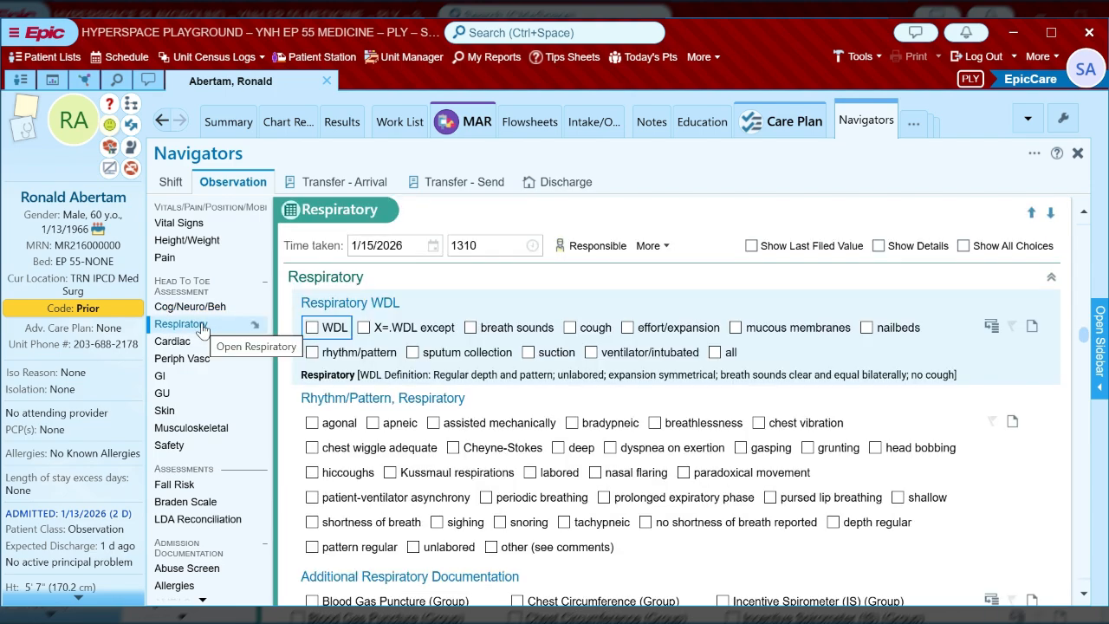
pyautogui.click(333, 328)
pyautogui.scroll(-1, 338, 333)
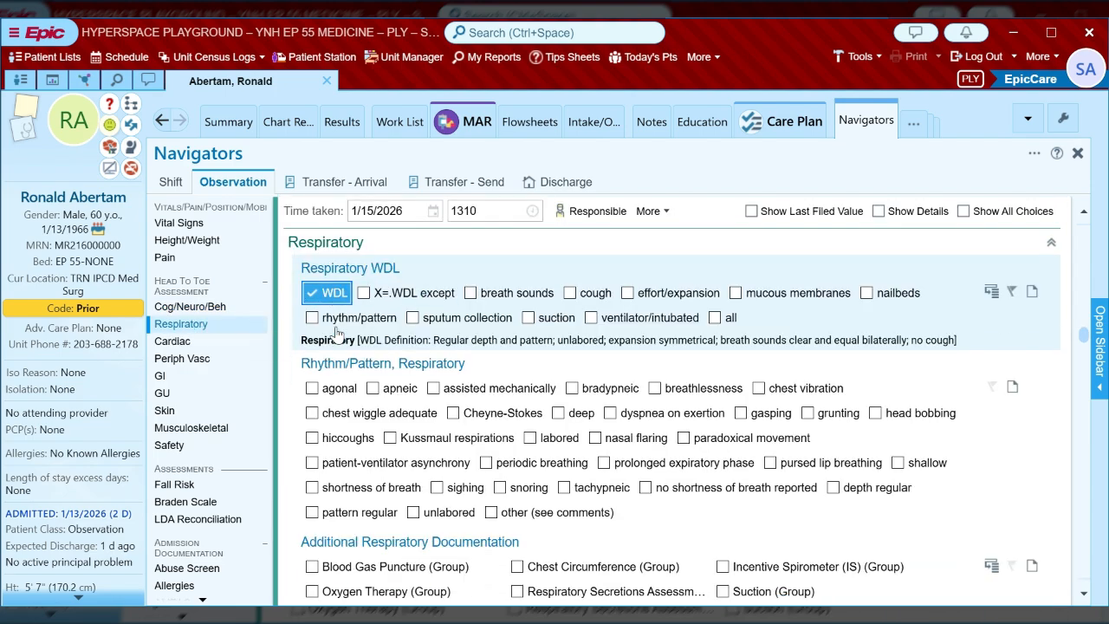
pyautogui.scroll(-2, 338, 333)
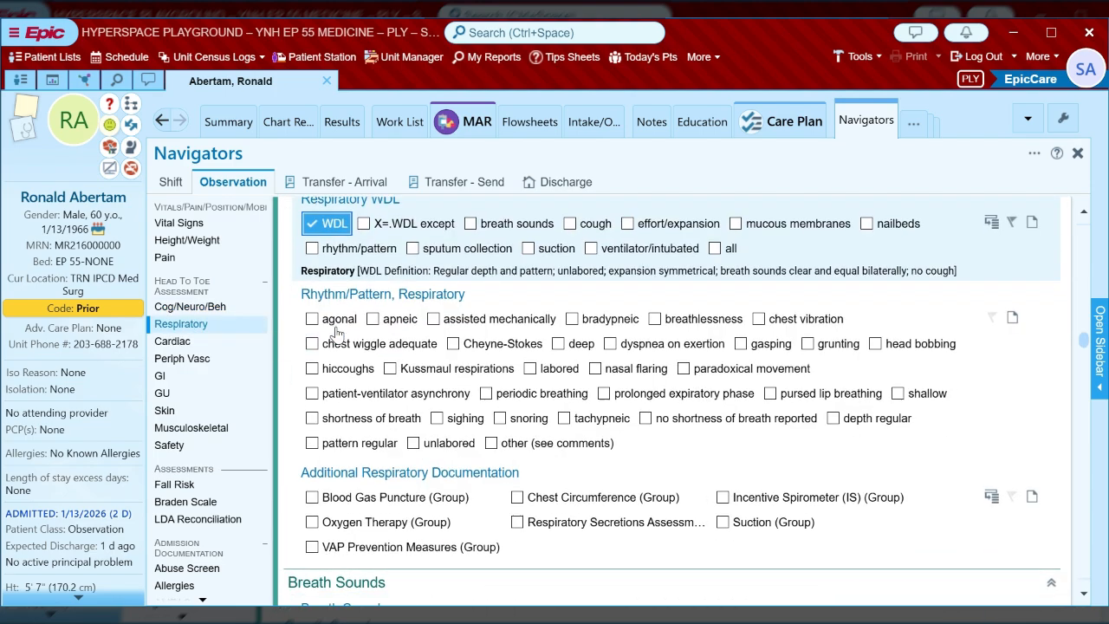
pyautogui.click(432, 442)
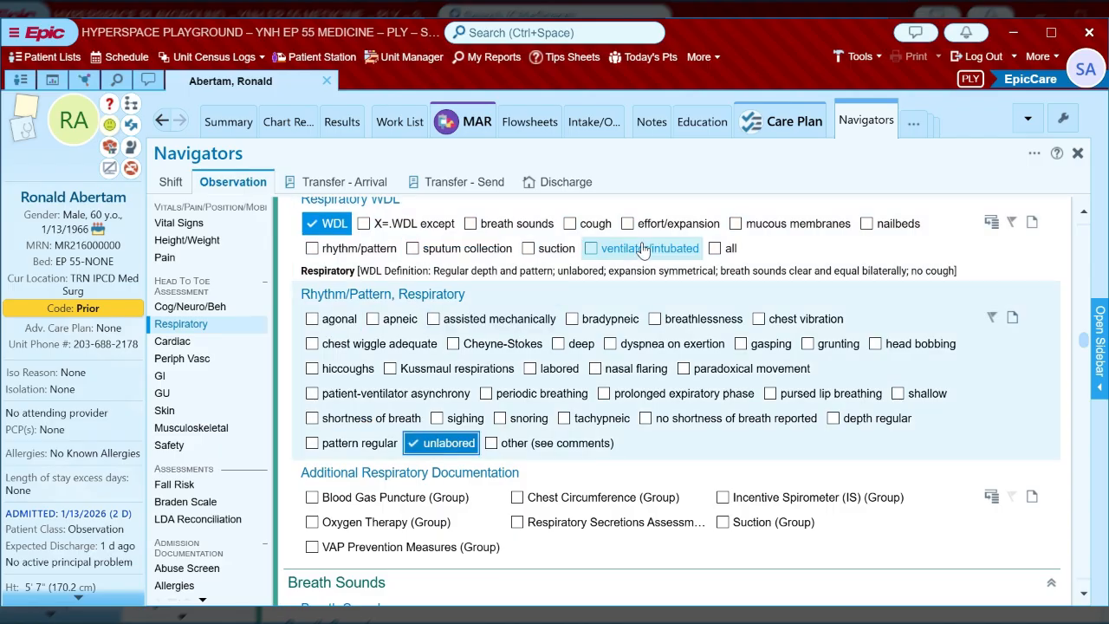
# Document breath sounds for All Fields as clear and equal bilaterally, and close the Respiratory section.
pyautogui.scroll(-1, 642, 249)
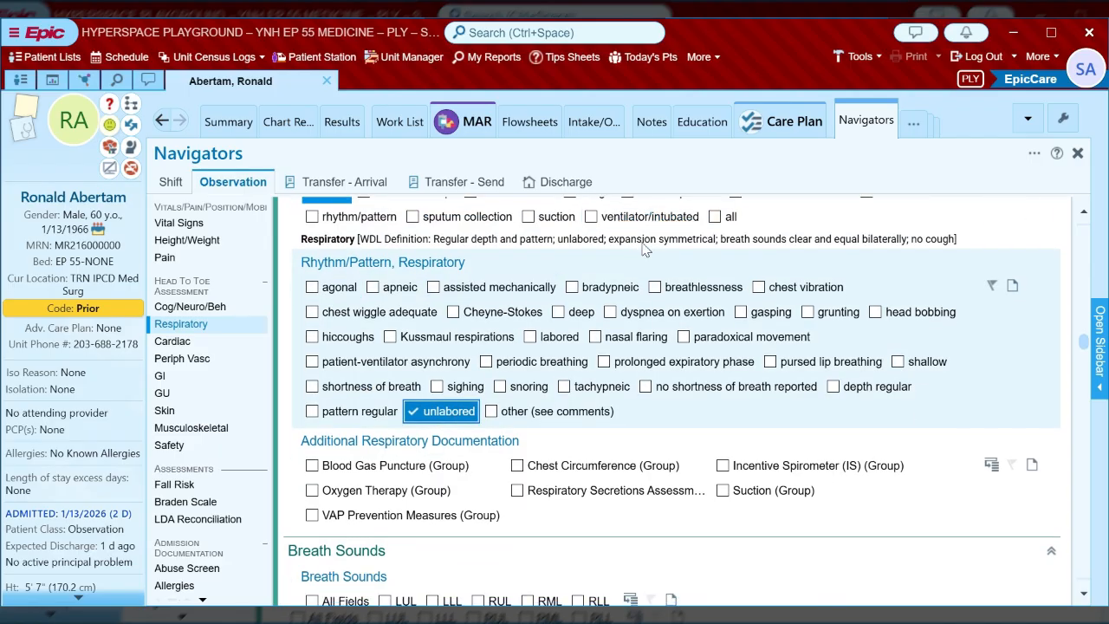
pyautogui.scroll(-4, 545, 452)
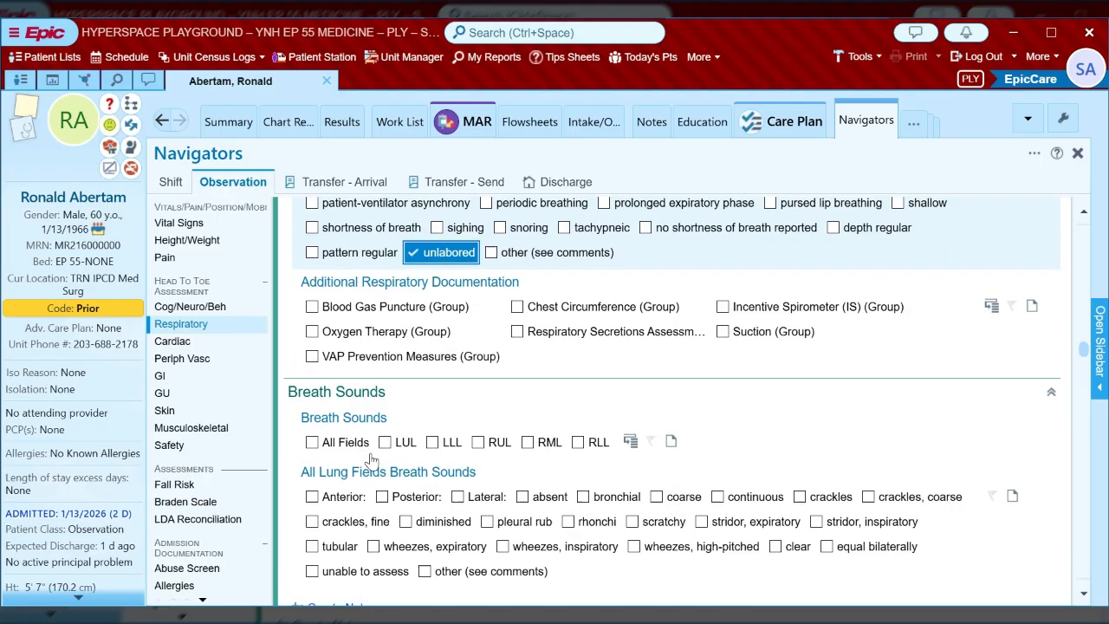
pyautogui.click(345, 443)
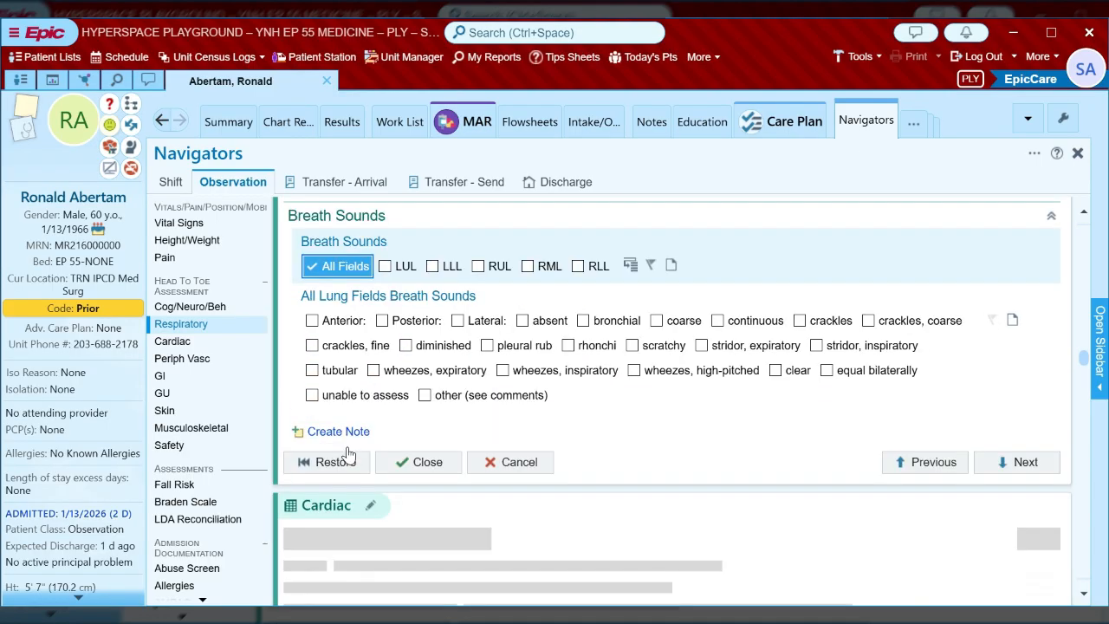
pyautogui.click(798, 369)
pyautogui.click(873, 369)
pyautogui.click(415, 461)
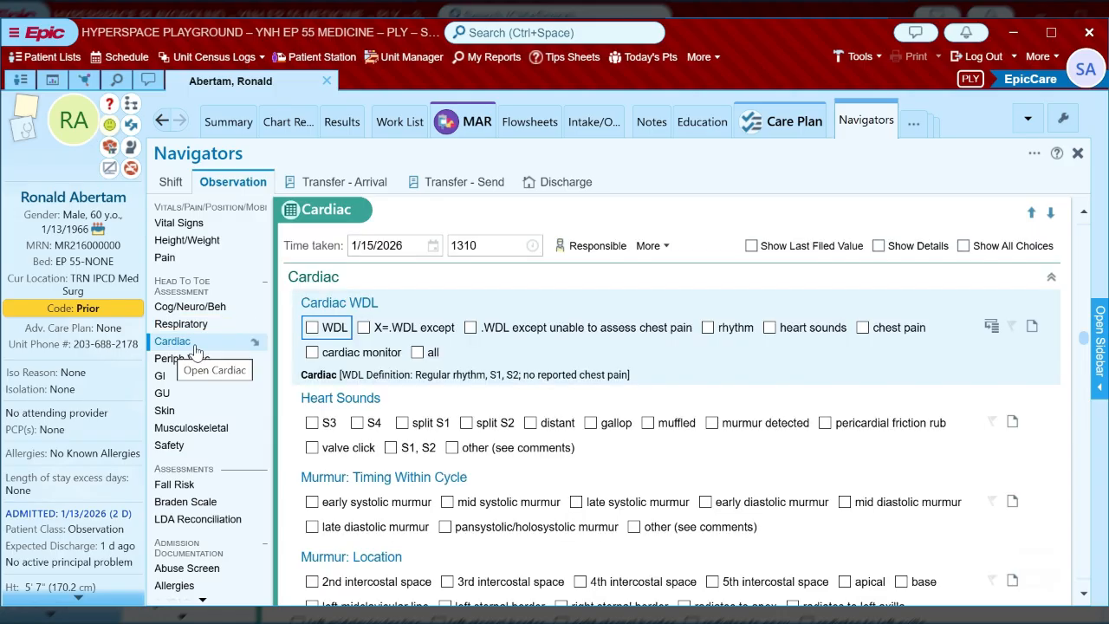
# Document Cardiac as WDL, set Cardiac Telemetry Monitoring Used to Yes, and close the Cardiac section.
pyautogui.click(346, 328)
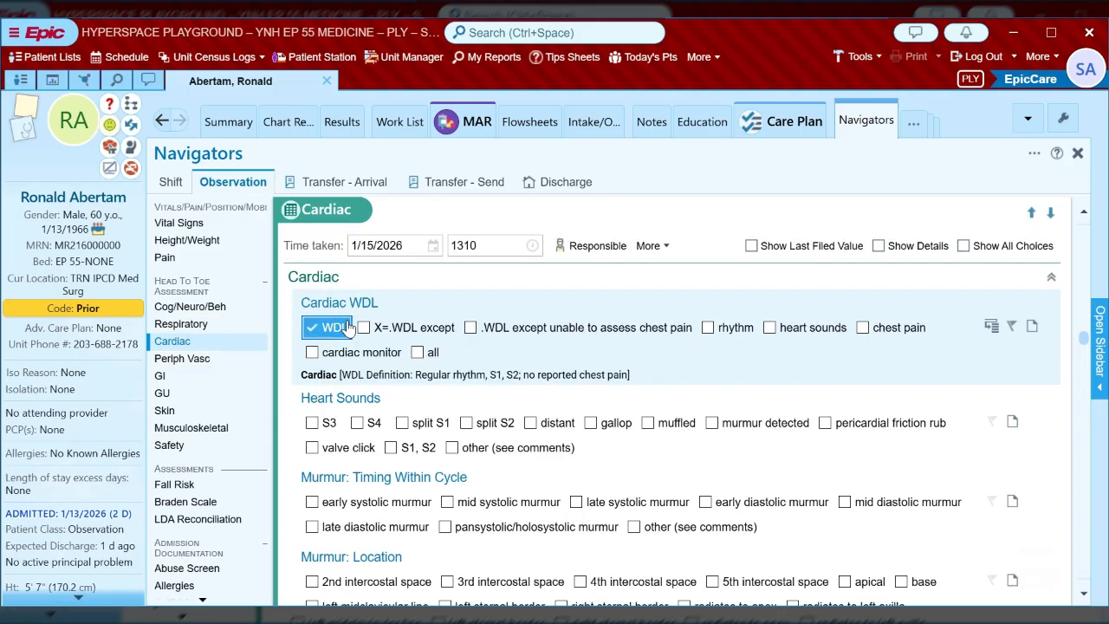
pyautogui.scroll(-1, 347, 327)
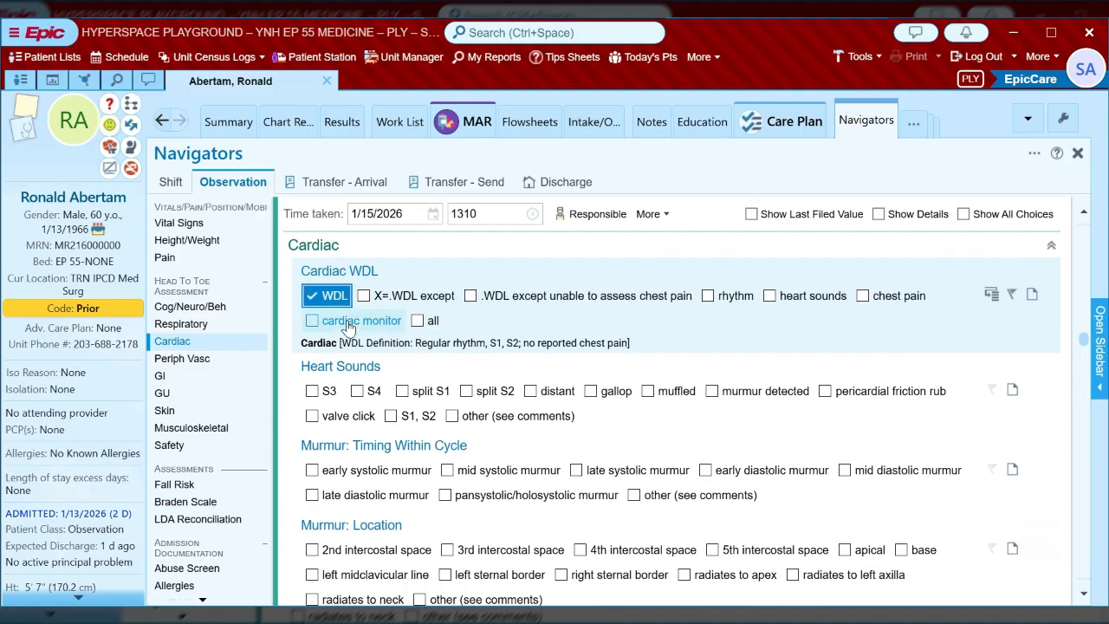
pyautogui.scroll(-1, 349, 323)
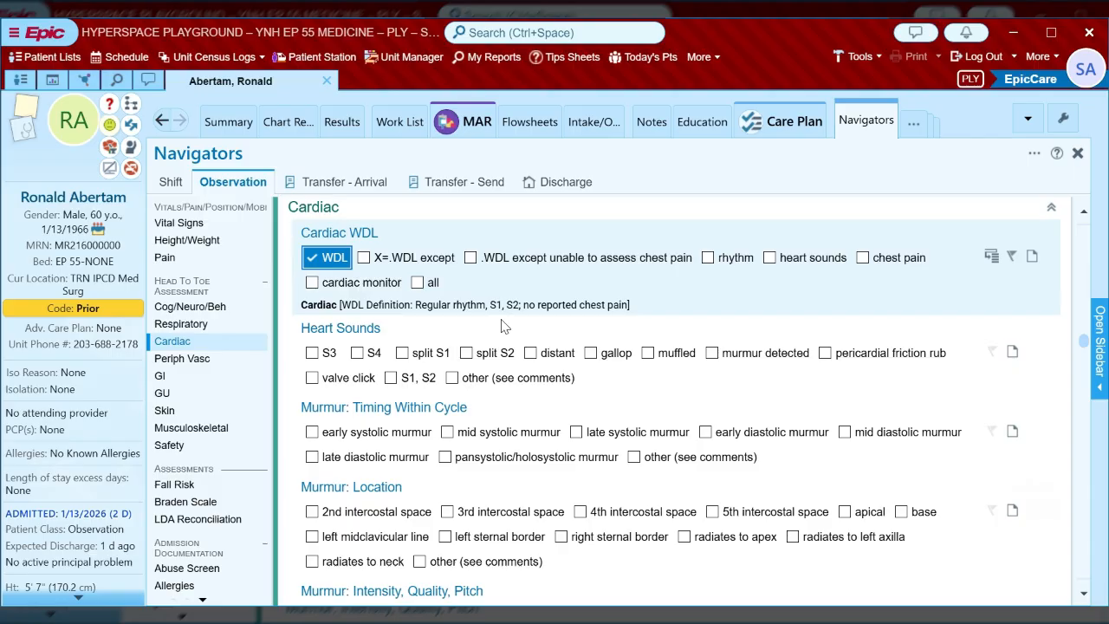
pyautogui.scroll(-6, 502, 325)
pyautogui.scroll(-6, 501, 326)
pyautogui.scroll(-1, 502, 324)
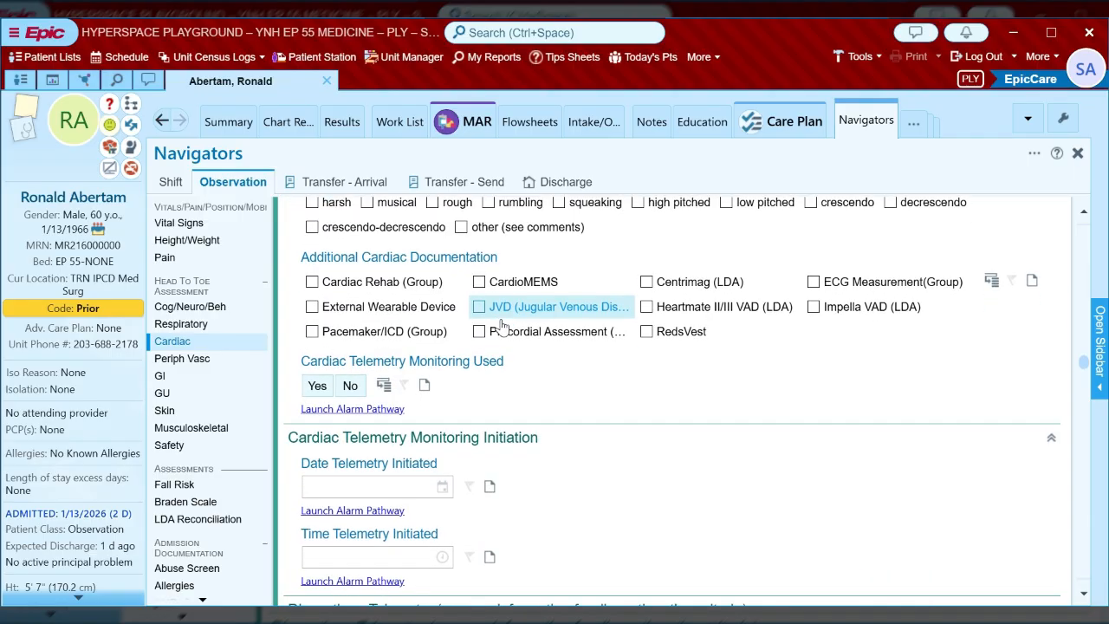
pyautogui.click(322, 370)
pyautogui.scroll(-2, 407, 372)
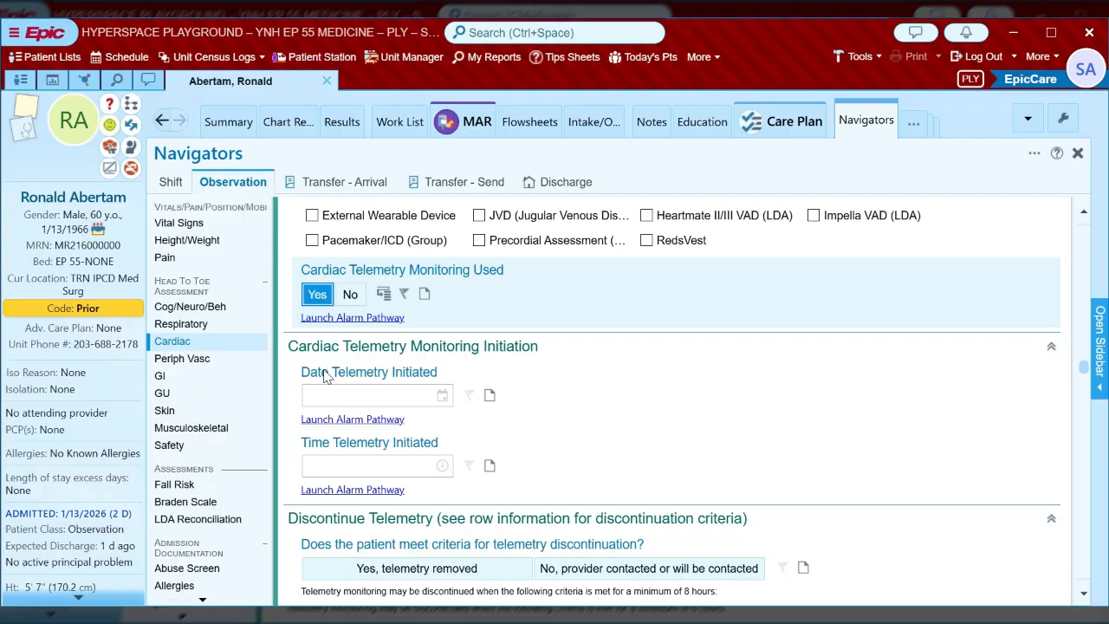
pyautogui.scroll(-1, 424, 385)
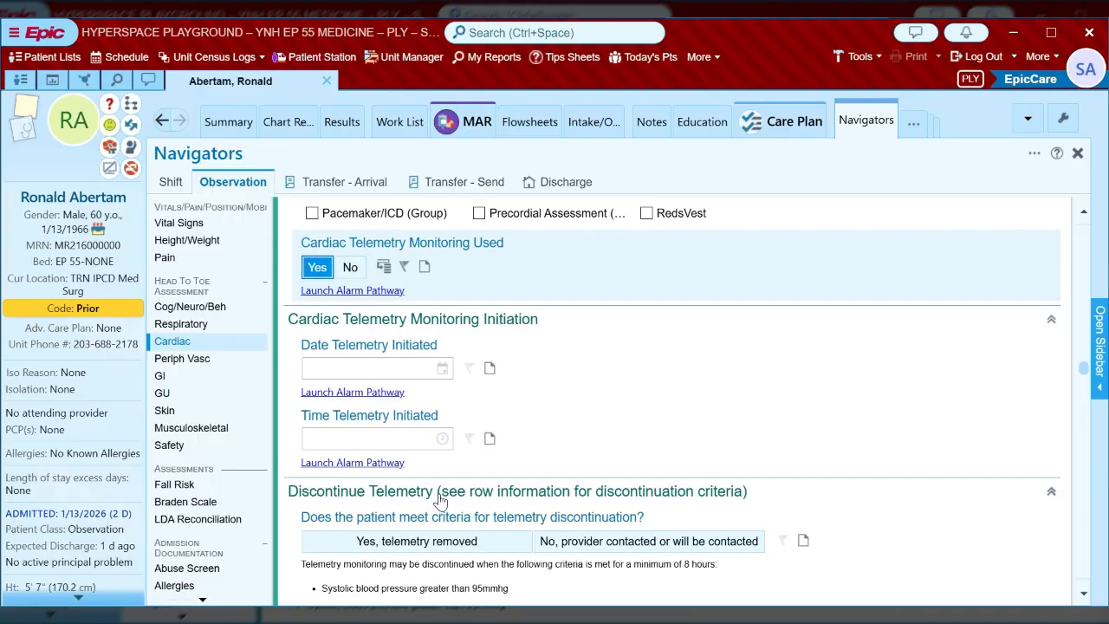
pyautogui.scroll(-4, 440, 500)
pyautogui.scroll(-8, 440, 500)
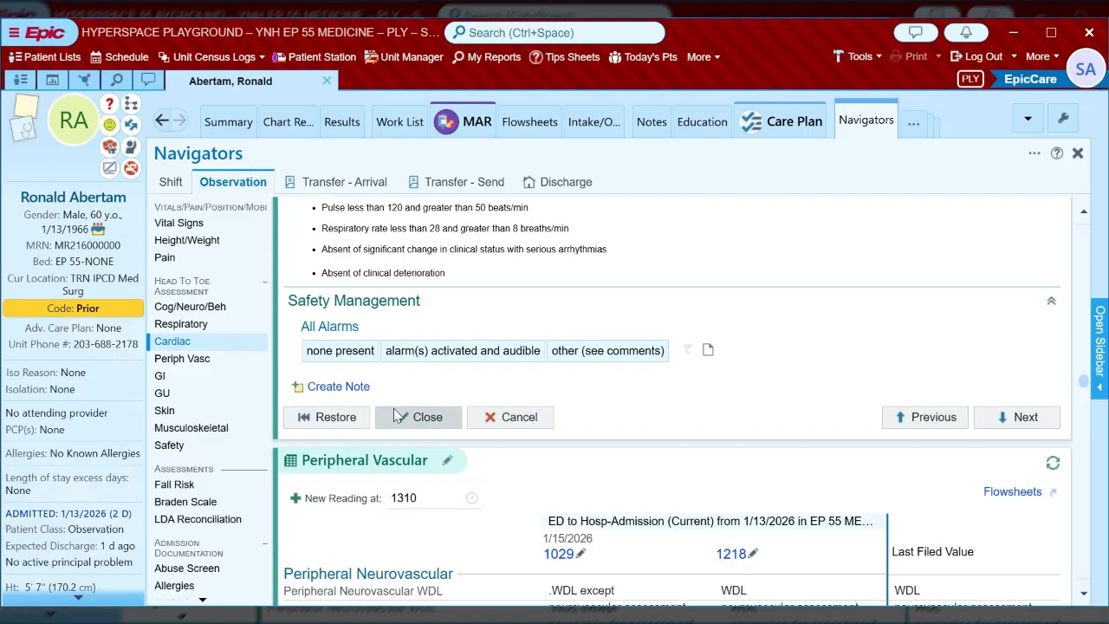
pyautogui.click(422, 416)
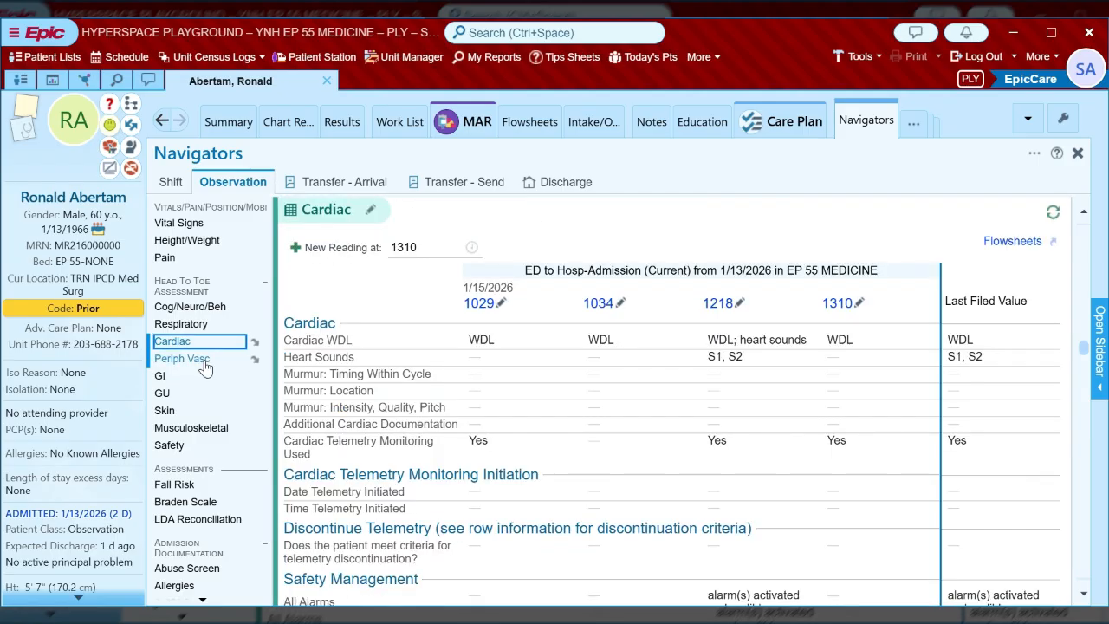
# Open the Periph Vasc section, document Peripheral Neurovascular as WDL, and set Sequential Compression Device to bilateral.
pyautogui.click(204, 360)
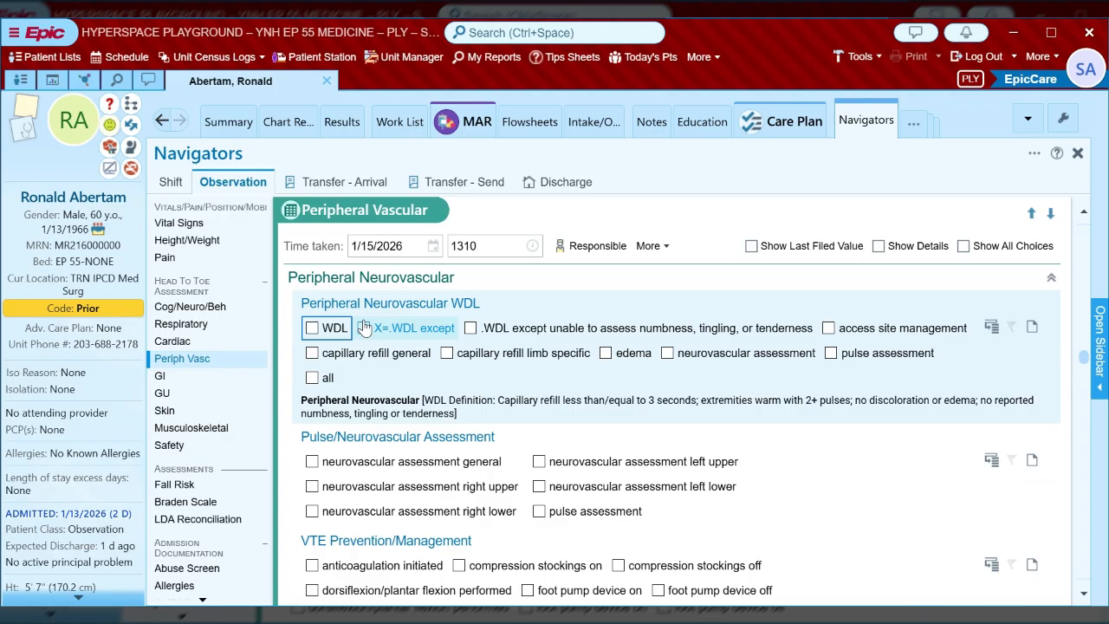
pyautogui.click(317, 328)
pyautogui.scroll(-1, 340, 332)
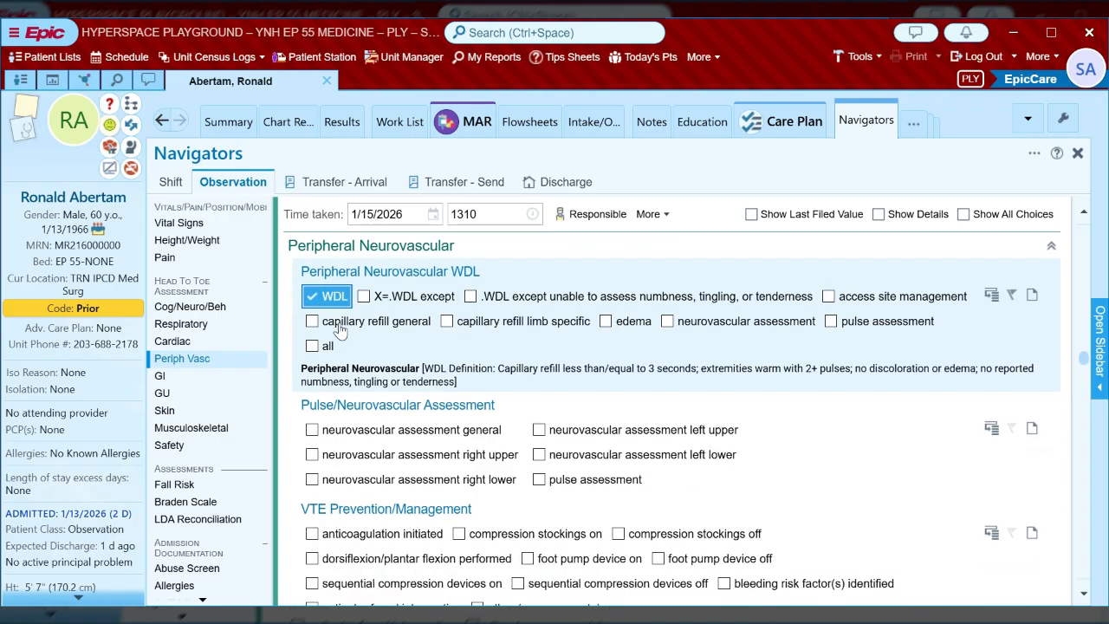
pyautogui.scroll(-5, 339, 332)
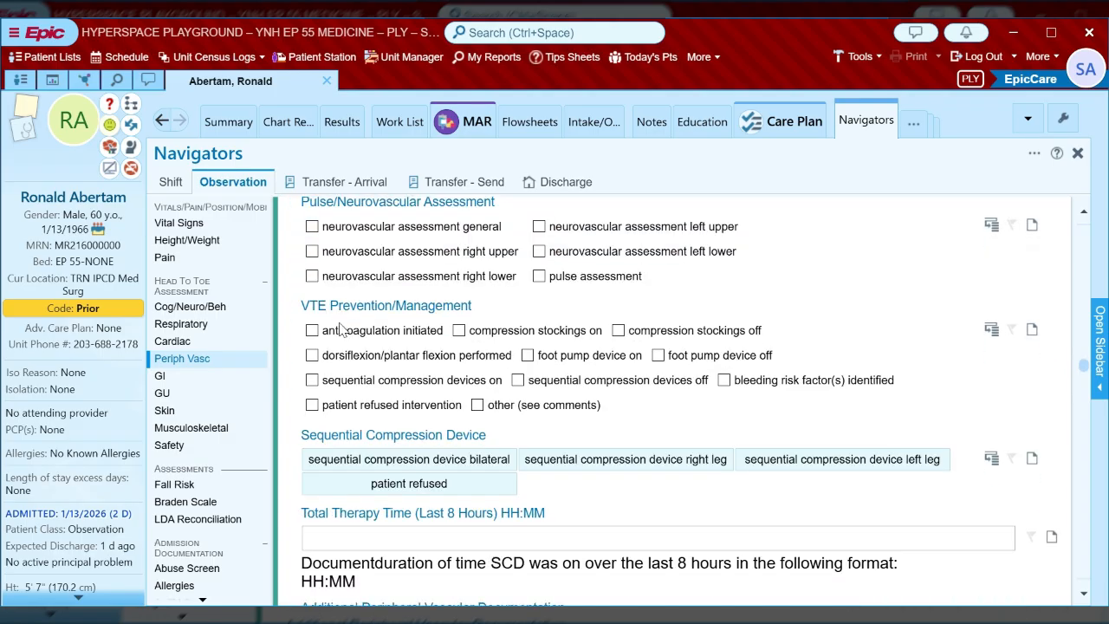
pyautogui.click(459, 463)
# Document generalized edema as 0 (None Present) in the Peripheral Vascular section.
pyautogui.scroll(-3, 459, 464)
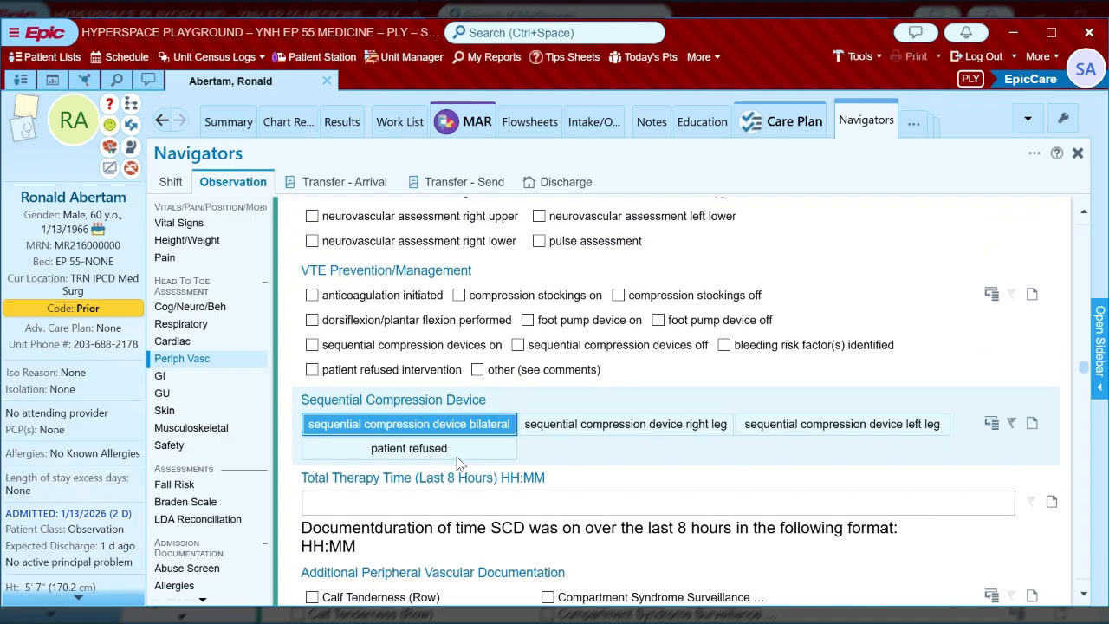
pyautogui.scroll(-4, 459, 464)
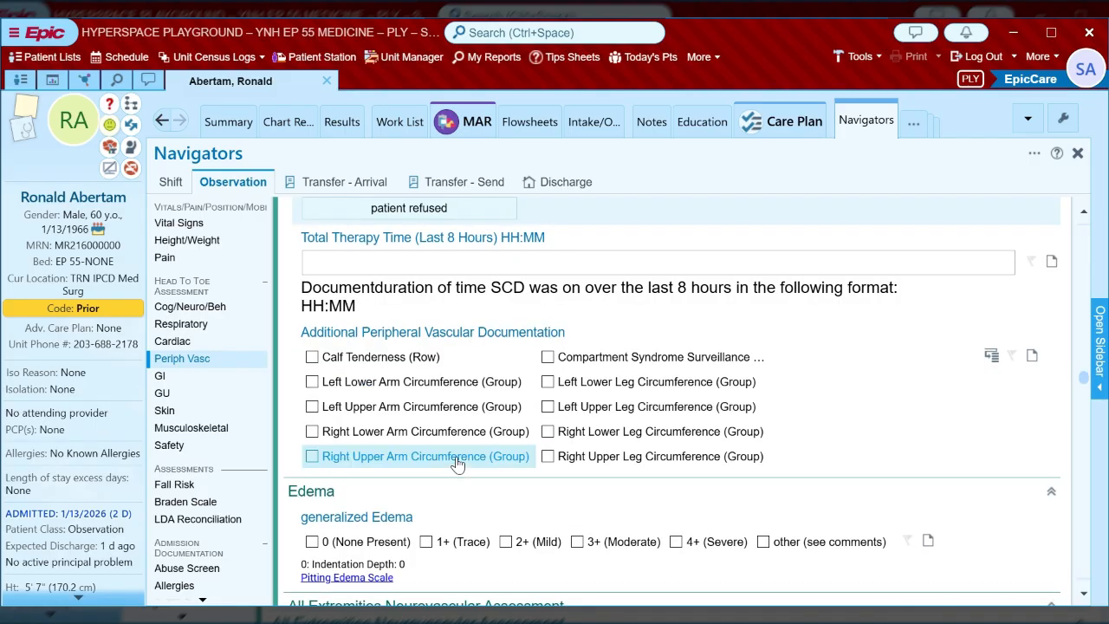
pyautogui.scroll(-2, 408, 464)
pyautogui.click(366, 465)
# Document all extremities as warm in temperature, no discoloration in color, and no numbness and no tingling in sensation.
pyautogui.scroll(-1, 371, 468)
pyautogui.scroll(-5, 370, 467)
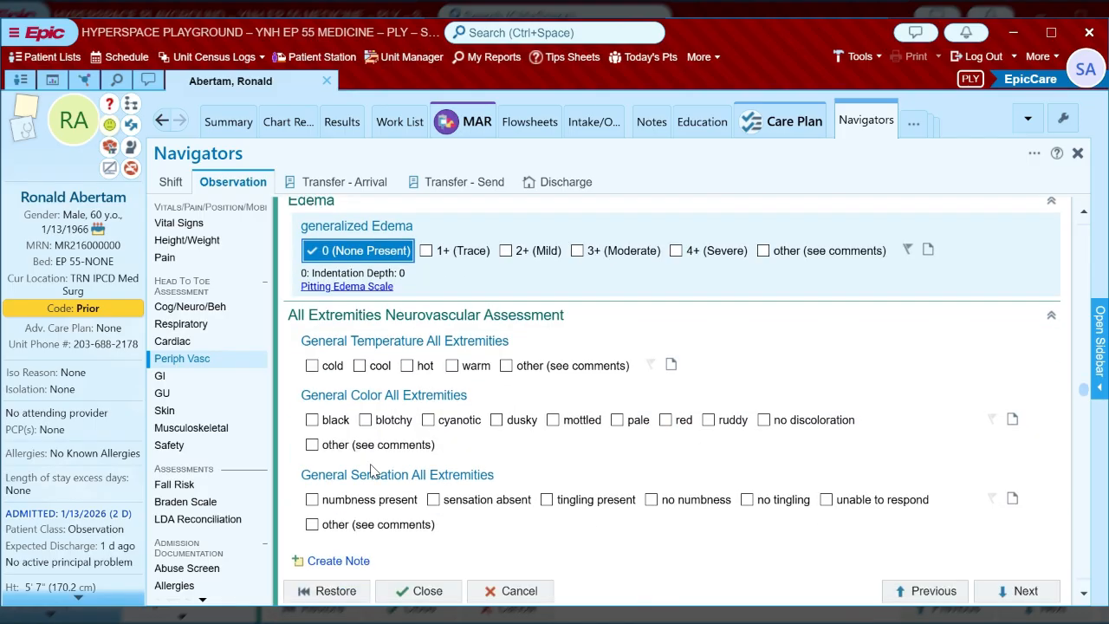
pyautogui.click(475, 289)
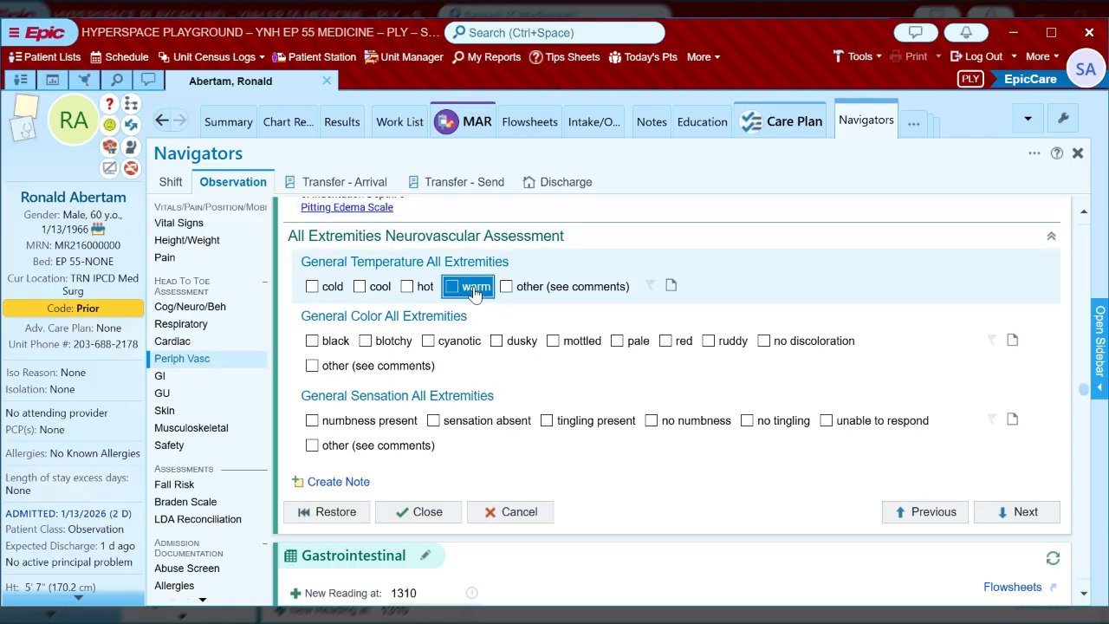
pyautogui.click(793, 343)
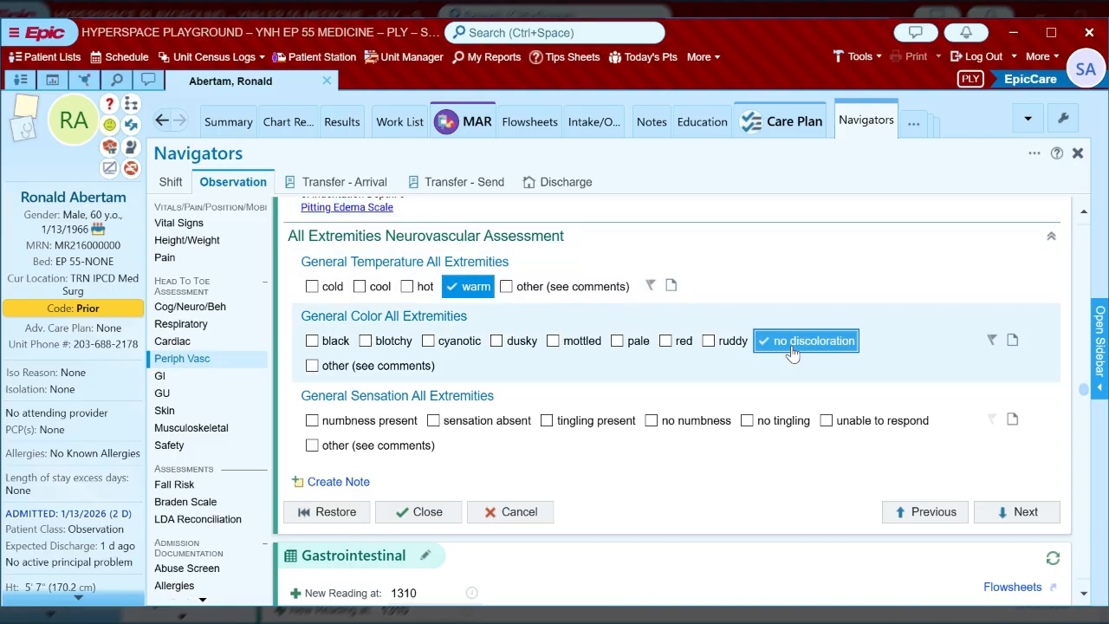
pyautogui.click(688, 421)
pyautogui.click(779, 421)
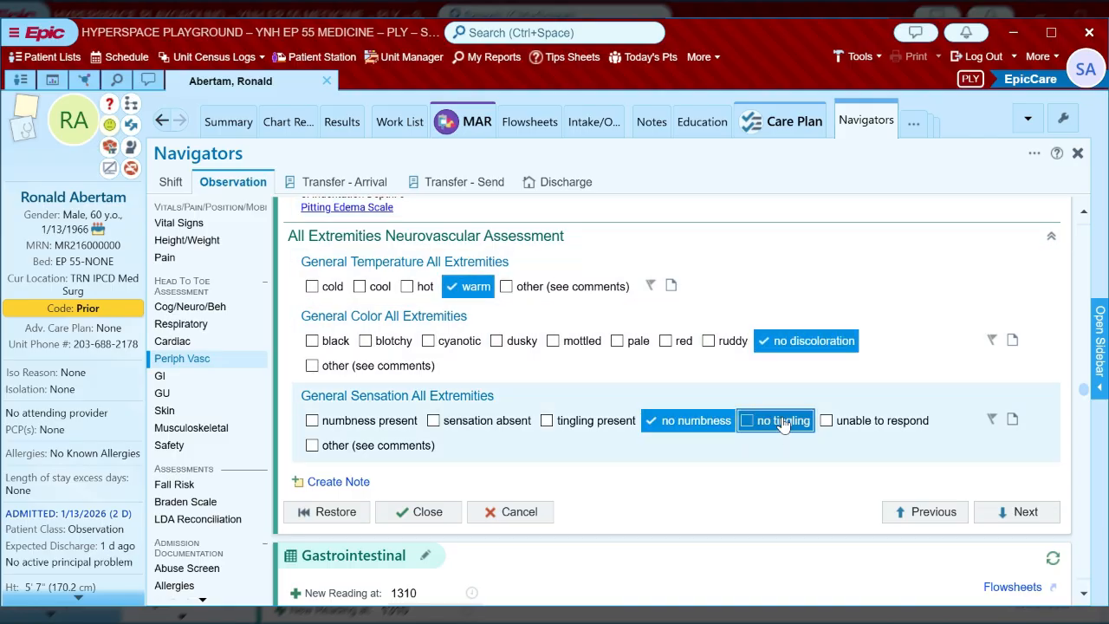
# Close the Peripheral Vascular section and document GI as WDL in the Gastrointestinal section.
pyautogui.click(428, 512)
pyautogui.click(176, 379)
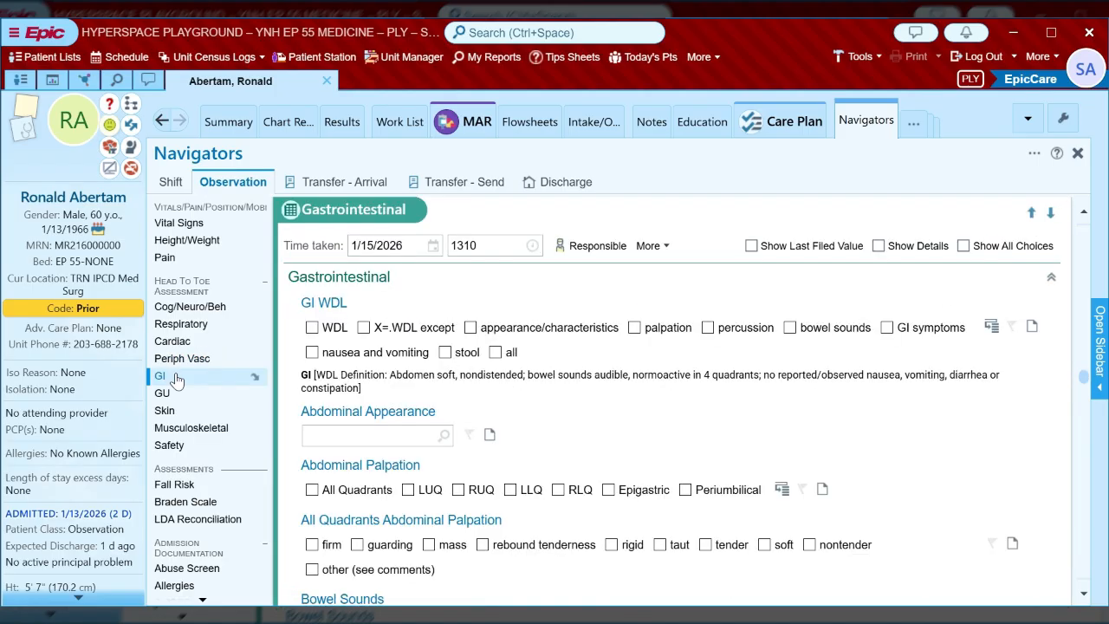
pyautogui.click(314, 327)
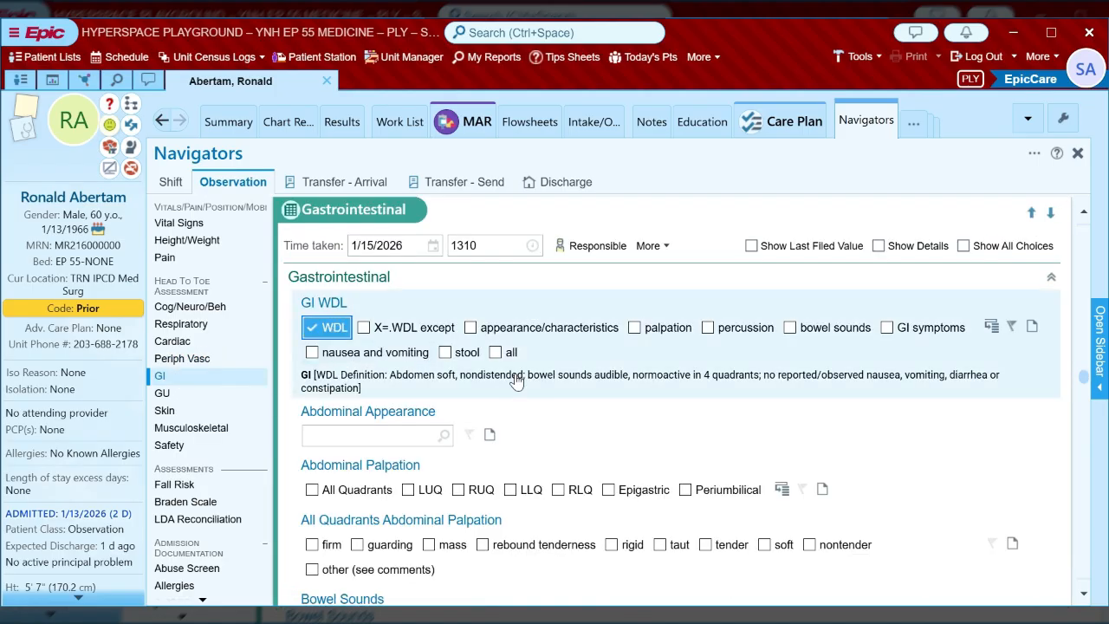
# Document passing flatus under GI Signs/Symptoms.
pyautogui.scroll(-2, 516, 381)
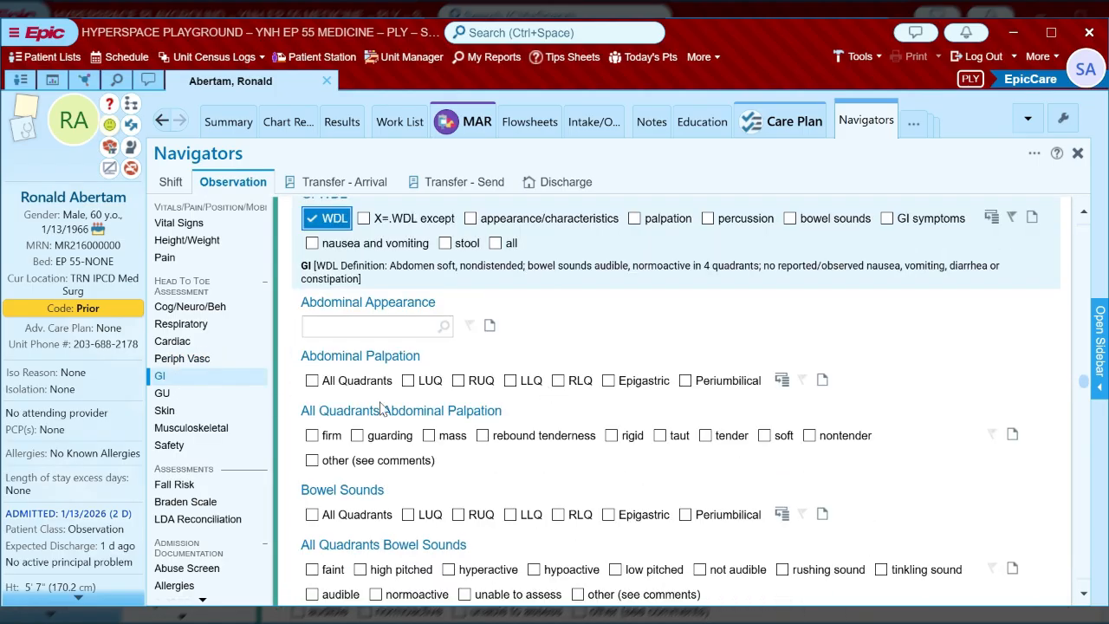
pyautogui.scroll(-6, 483, 465)
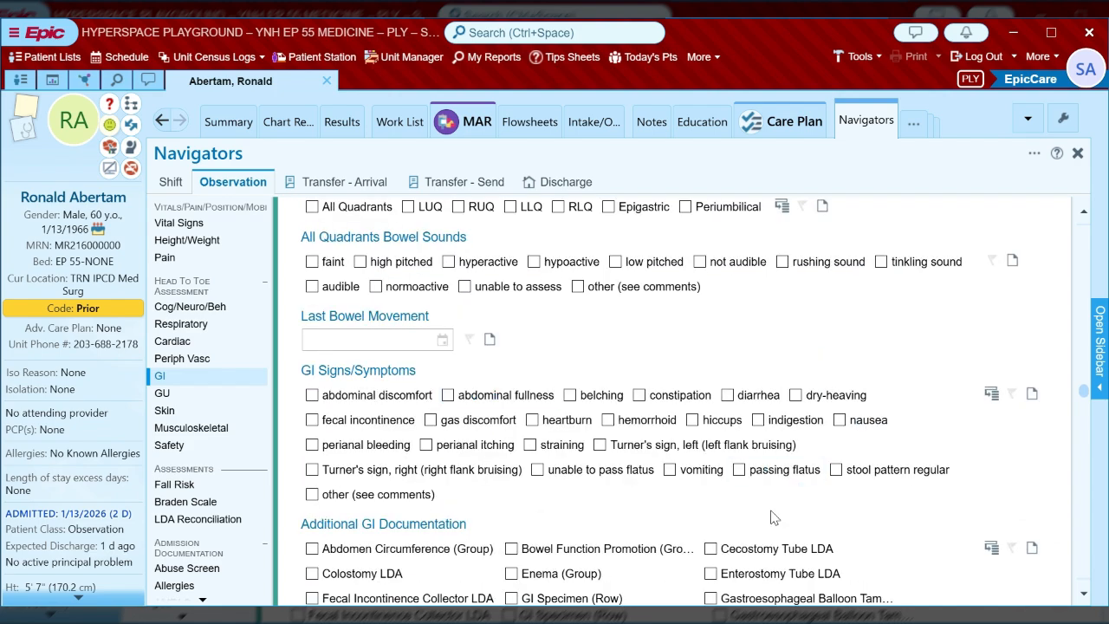
pyautogui.scroll(-1, 784, 516)
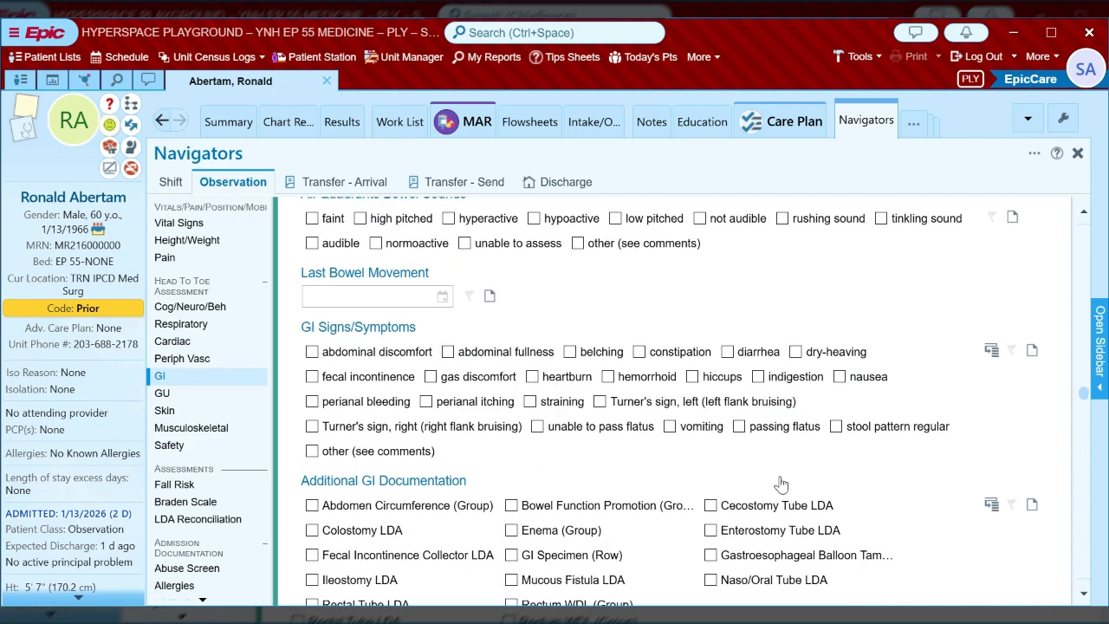
pyautogui.click(777, 429)
pyautogui.scroll(-3, 777, 433)
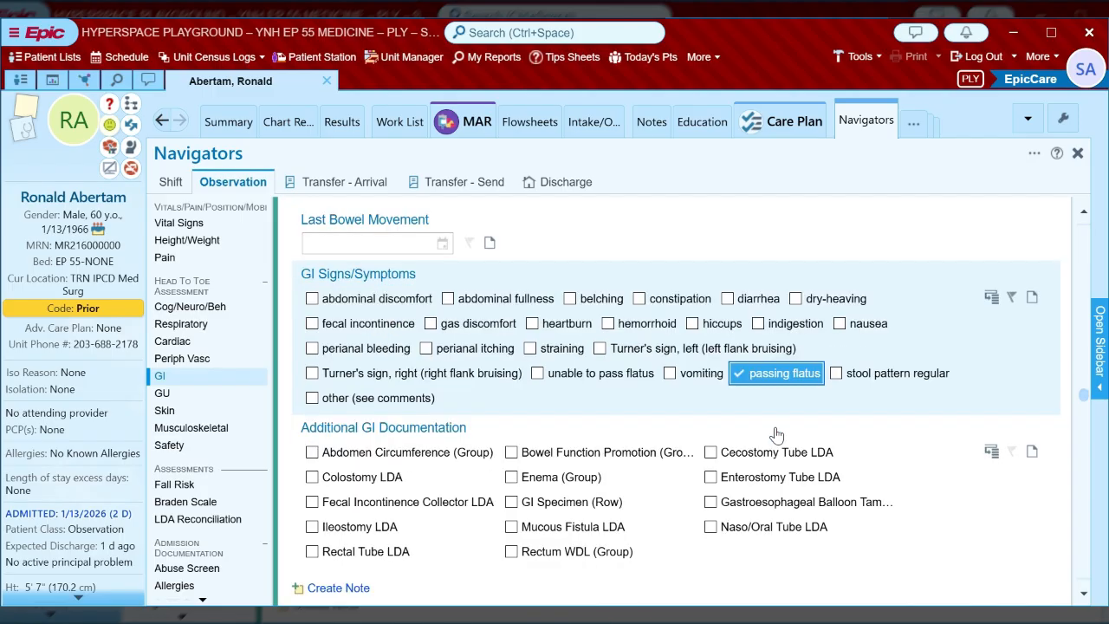
# Document bowel sounds in all quadrants as audible and normoactive.
pyautogui.scroll(6, 777, 433)
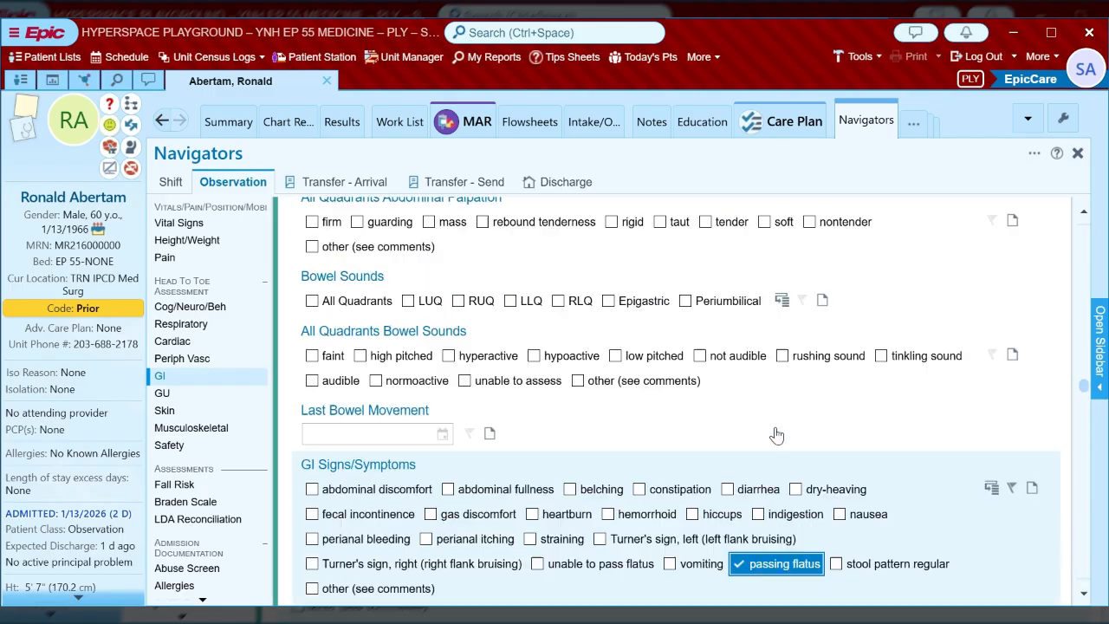
pyautogui.click(339, 382)
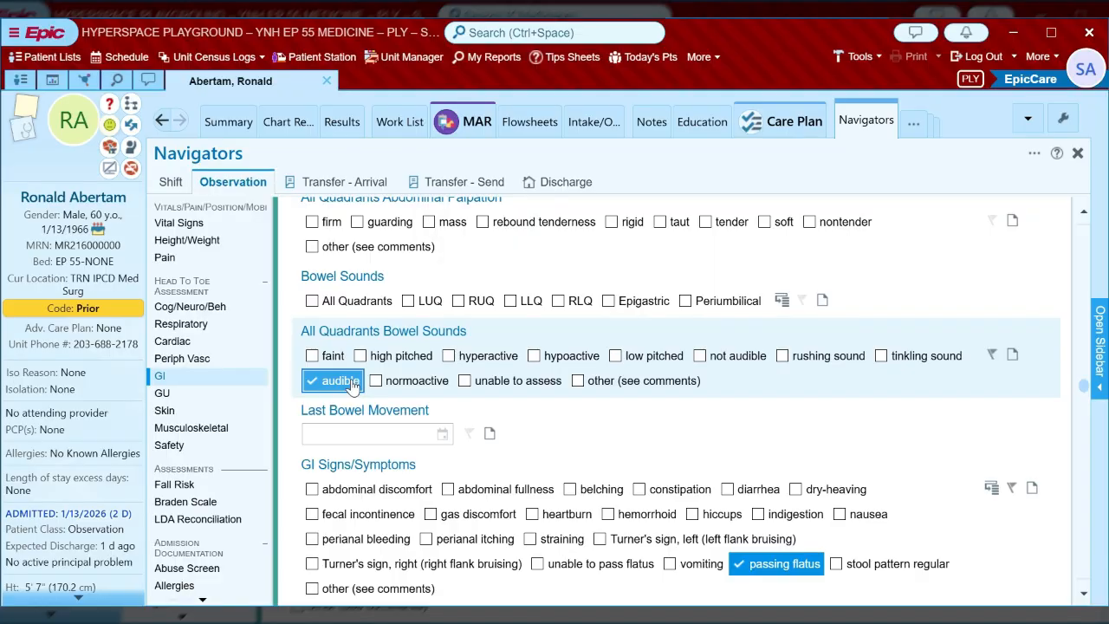
pyautogui.click(429, 386)
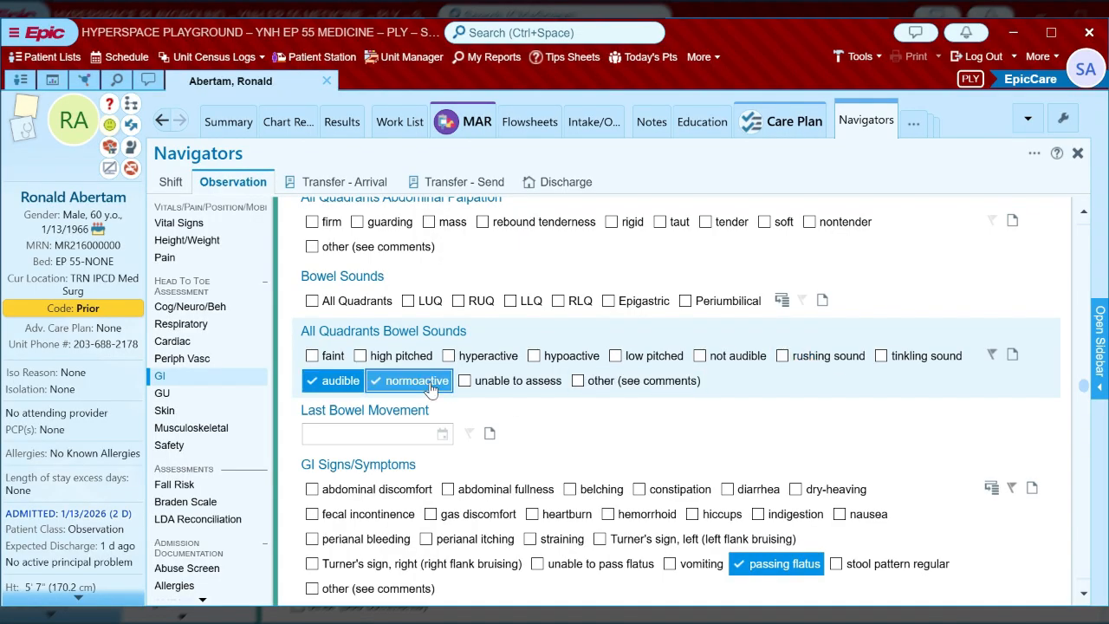
# Set the Last Bowel Movement date to 1/15/2026 and close the Gastrointestinal section.
pyautogui.scroll(-2, 430, 386)
pyautogui.click(437, 358)
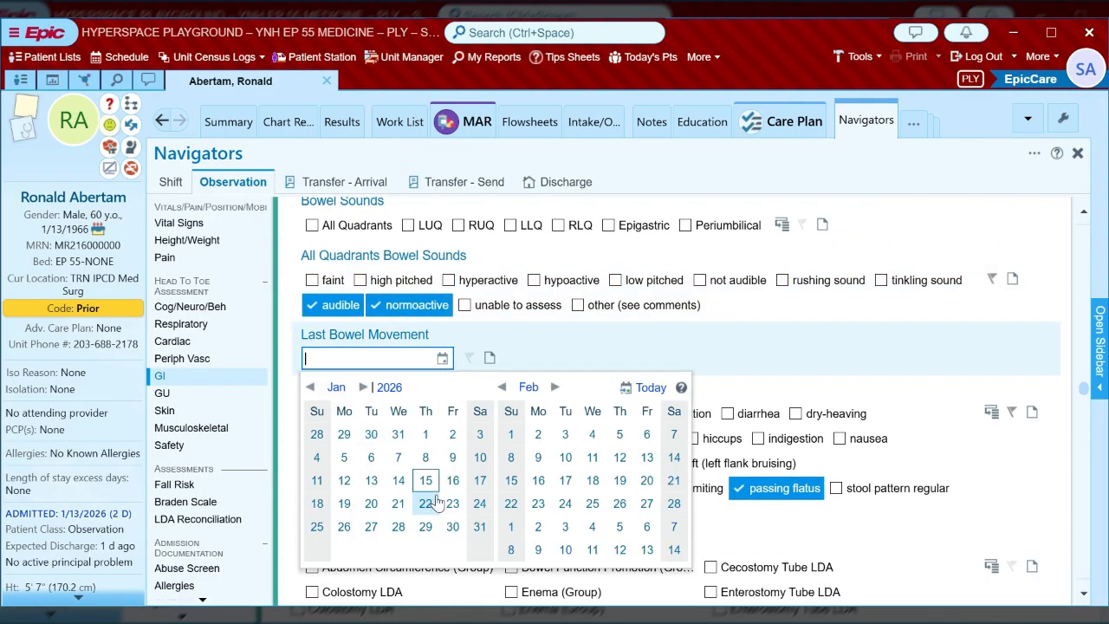
pyautogui.click(425, 480)
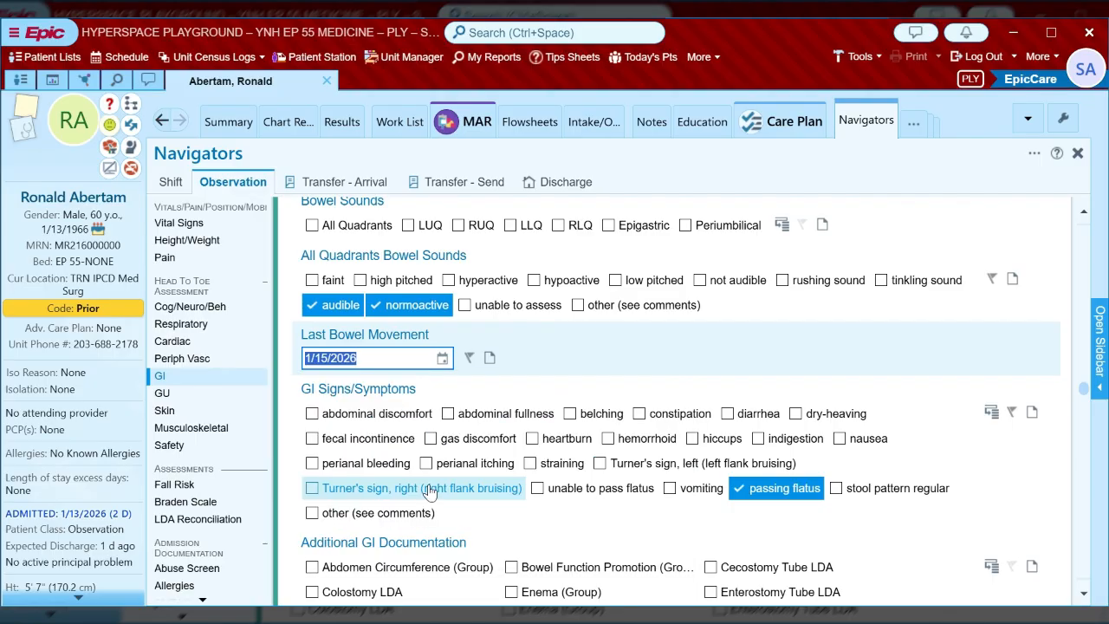
pyautogui.scroll(-10, 871, 490)
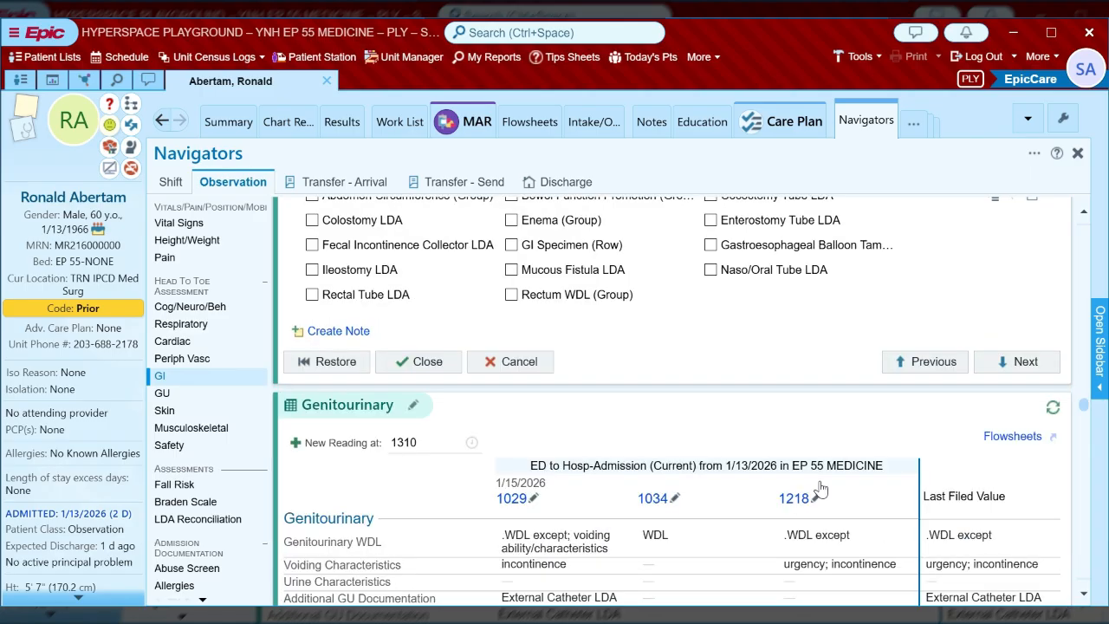
pyautogui.click(421, 361)
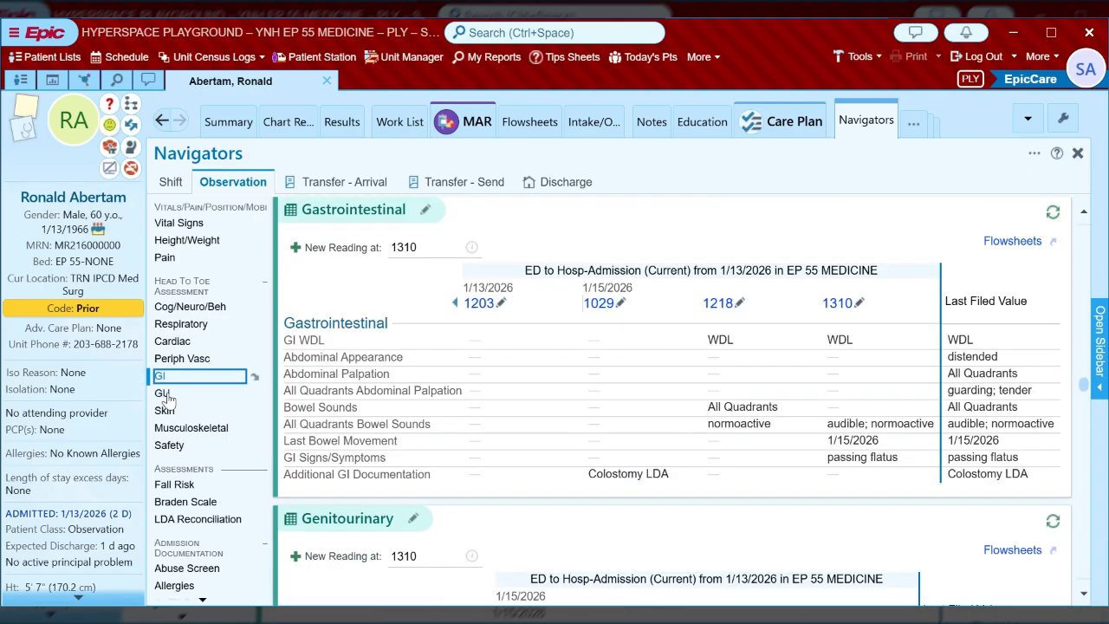
# Document Genitourinary as WDL with voids spontaneously without difficulty as the voiding characteristic, and close the section.
pyautogui.click(165, 394)
pyautogui.click(339, 328)
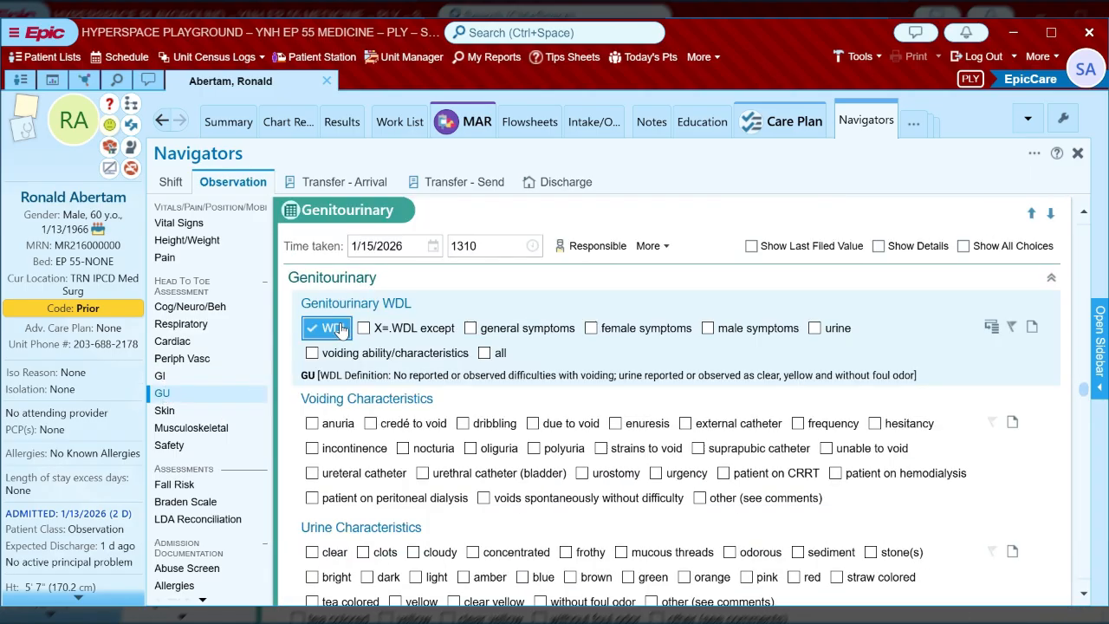
pyautogui.scroll(-5, 339, 328)
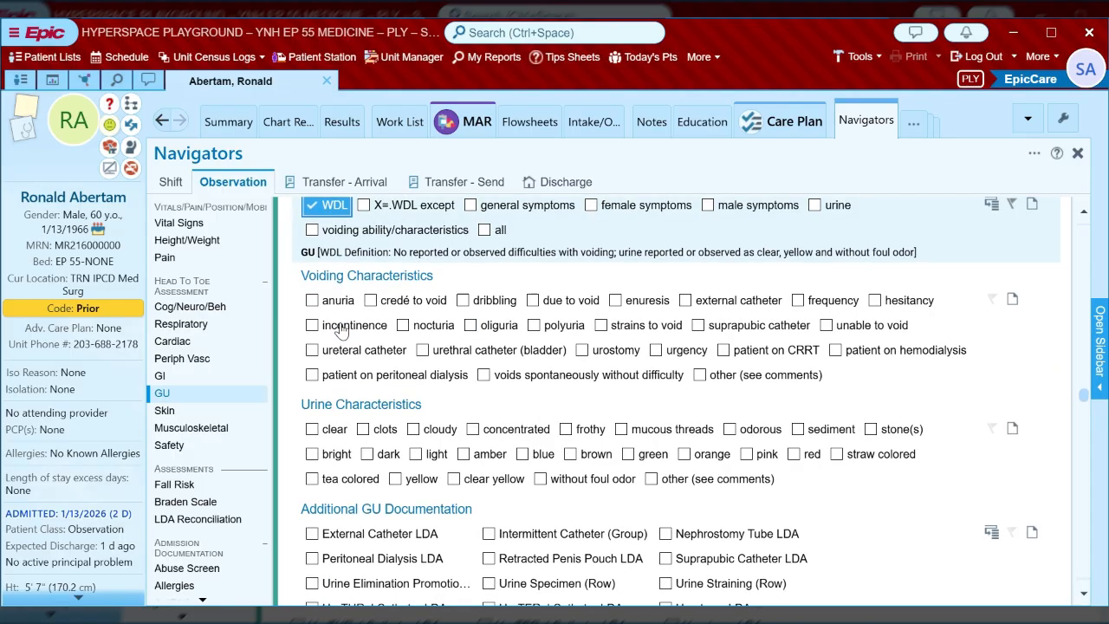
pyautogui.scroll(-5, 341, 329)
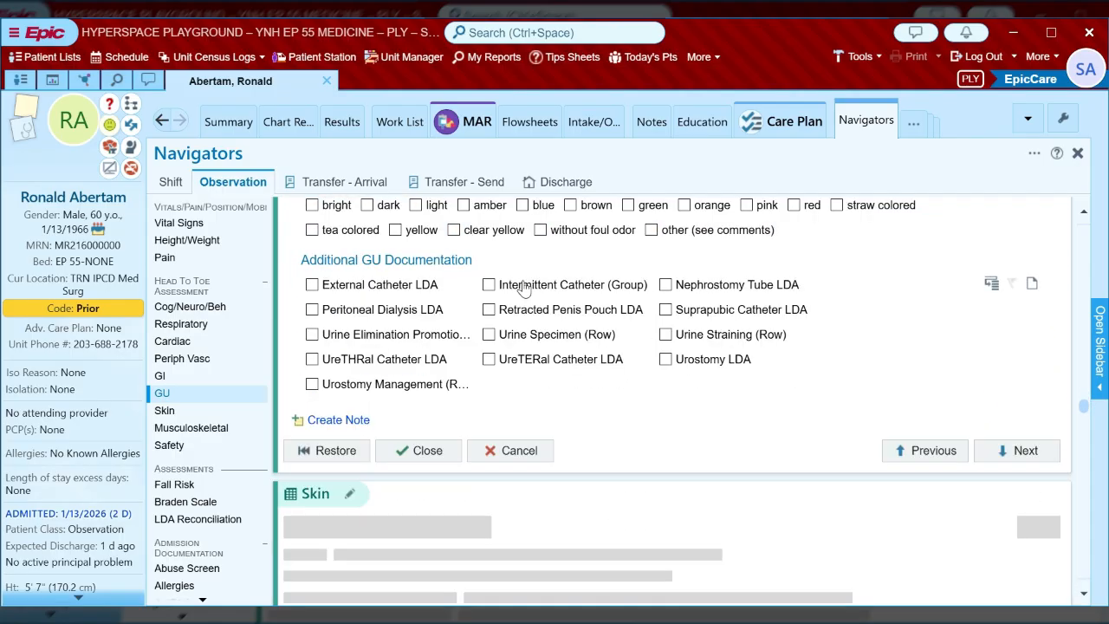
pyautogui.click(422, 441)
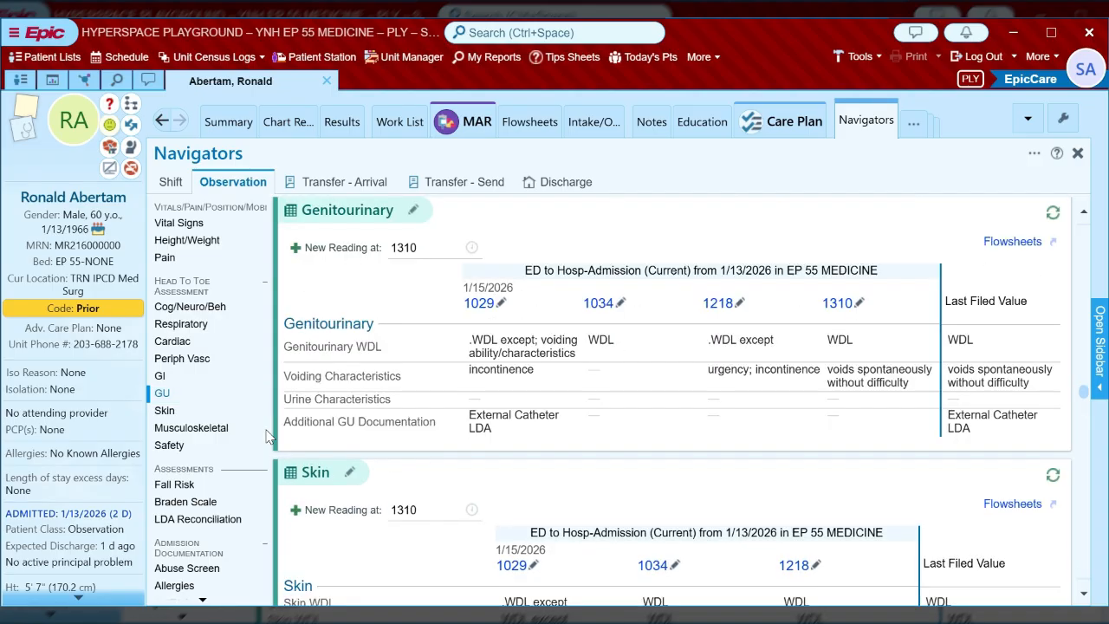
# Document Skin as WDL, leave the right pressure injury wound fields blank, and close the Skin section.
pyautogui.click(166, 412)
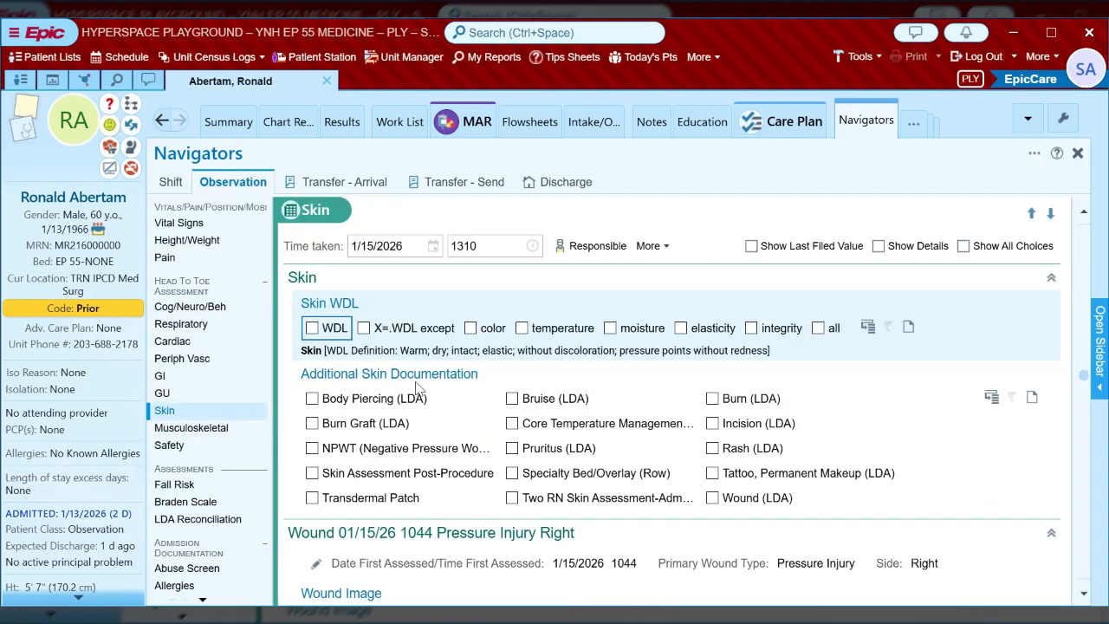
pyautogui.click(325, 331)
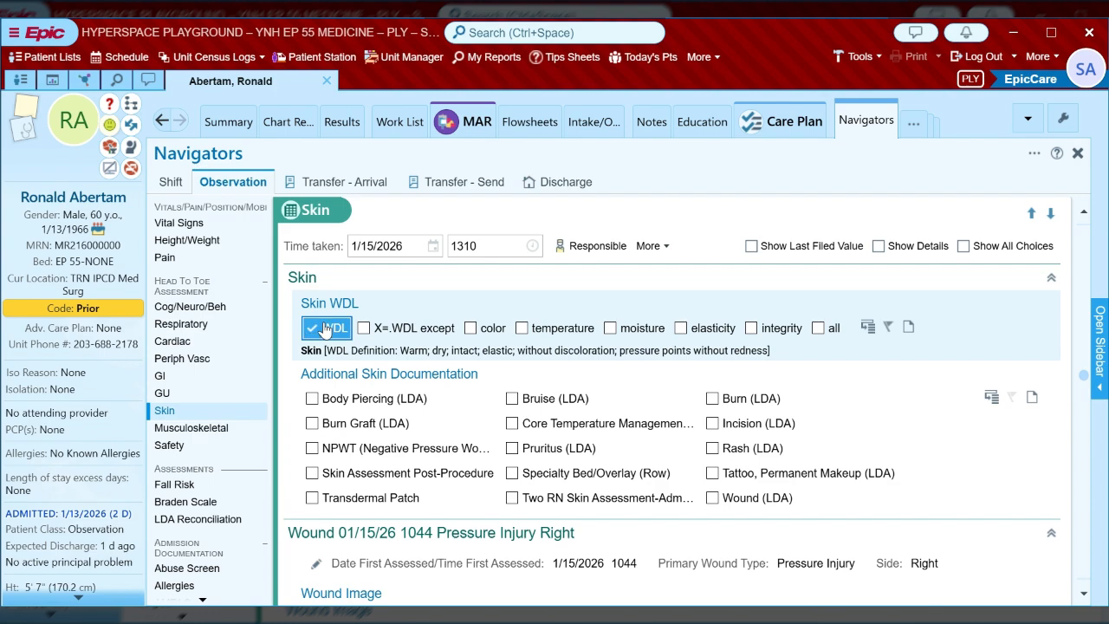
pyautogui.scroll(-4, 325, 329)
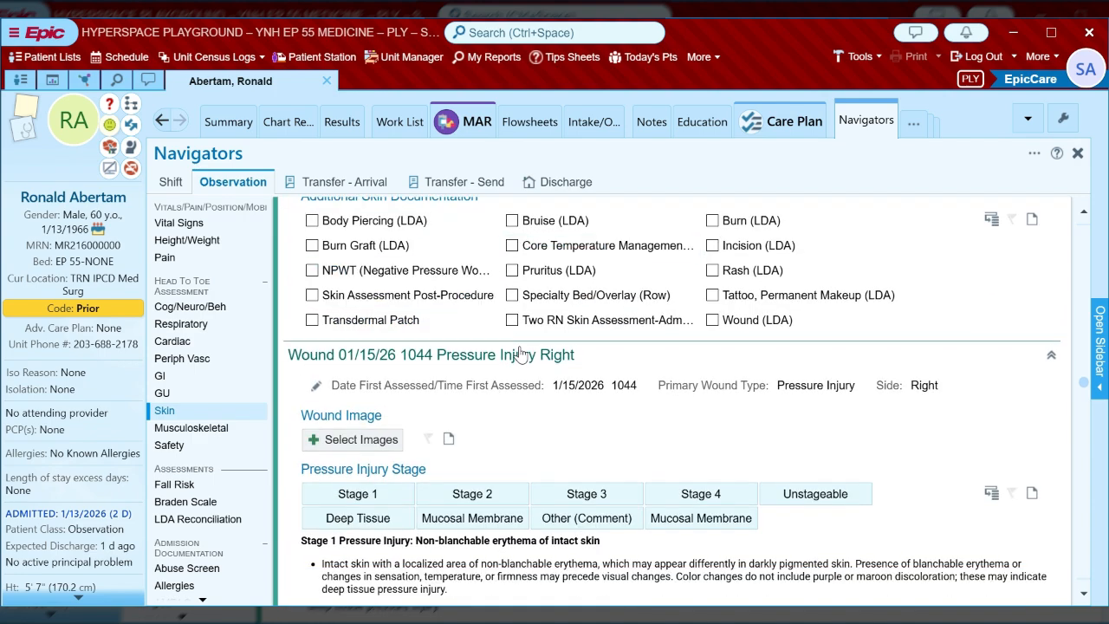
pyautogui.scroll(-1, 520, 355)
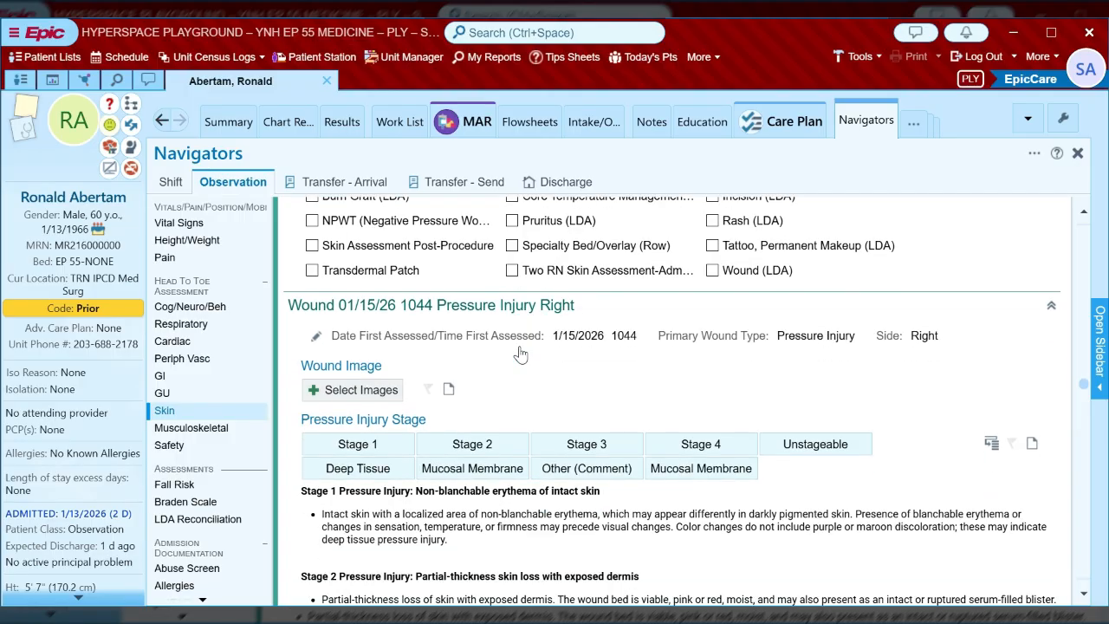
pyautogui.scroll(-1, 523, 353)
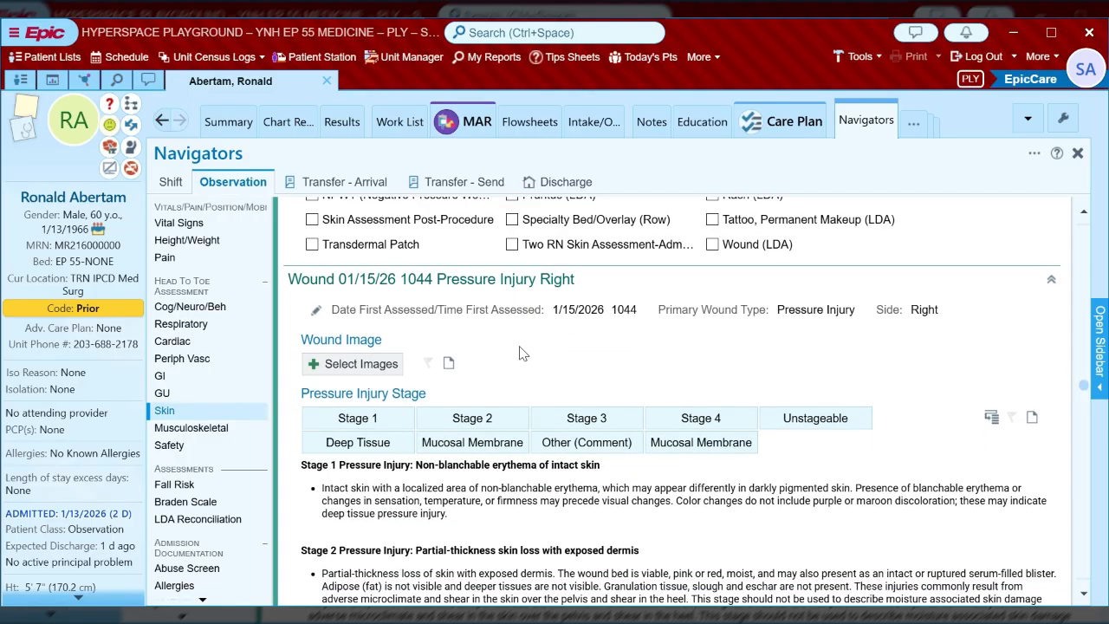
pyautogui.scroll(-2, 522, 353)
pyautogui.scroll(-15, 522, 352)
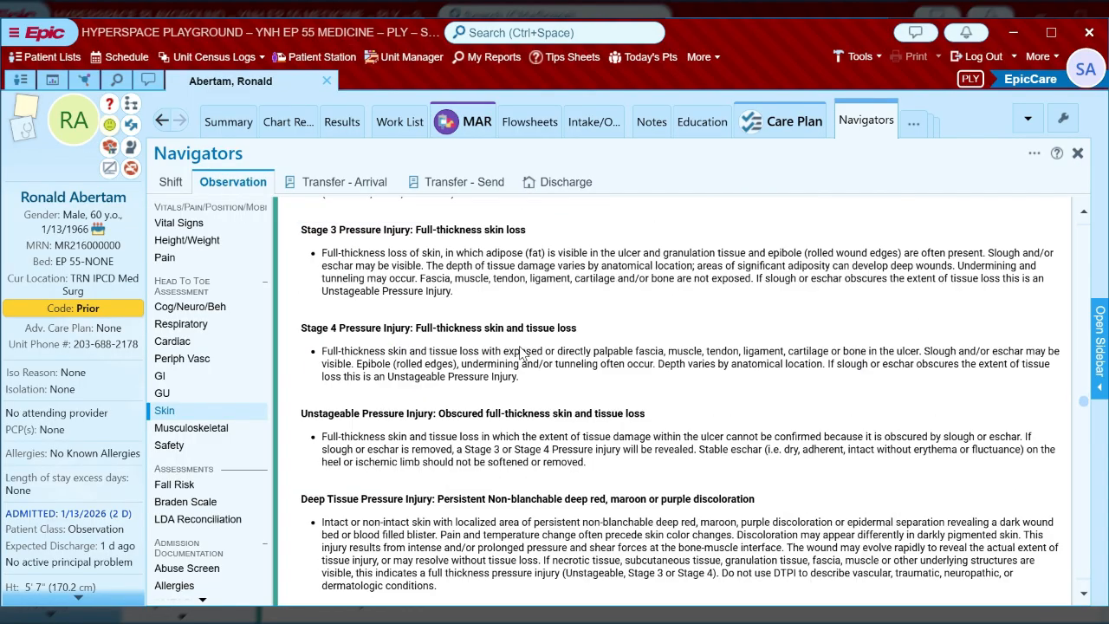
pyautogui.scroll(-5, 522, 353)
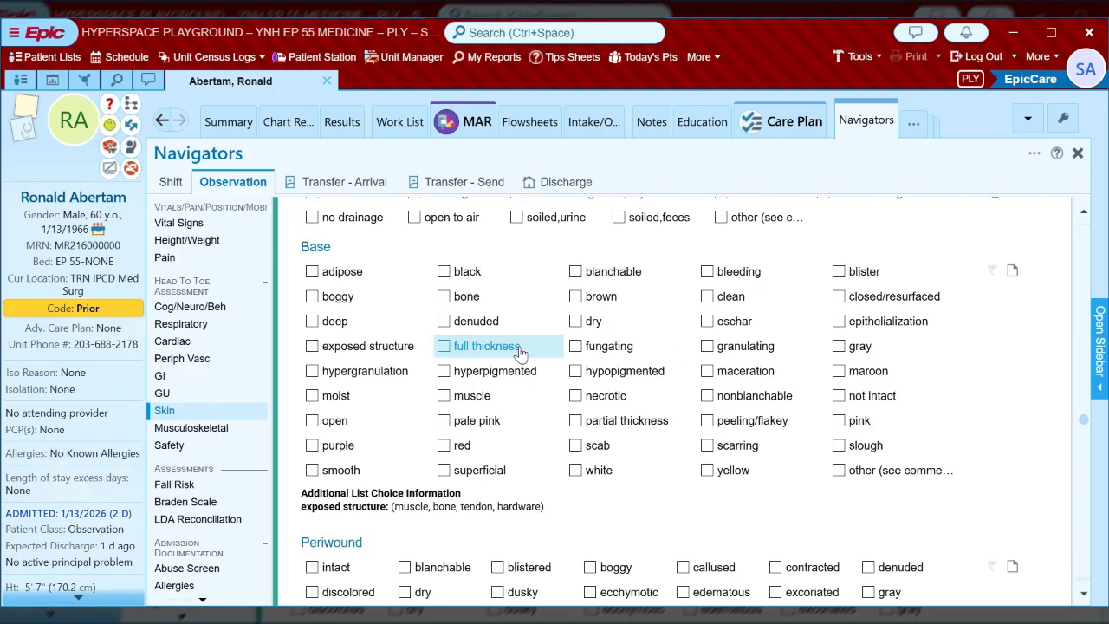
pyautogui.scroll(-15, 520, 353)
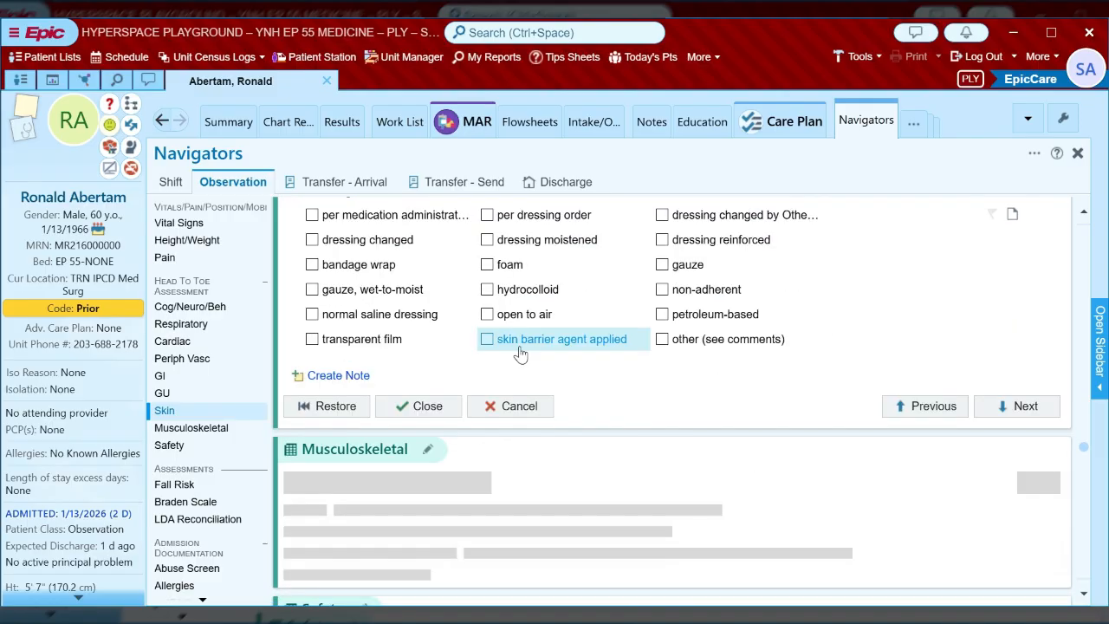
pyautogui.click(444, 401)
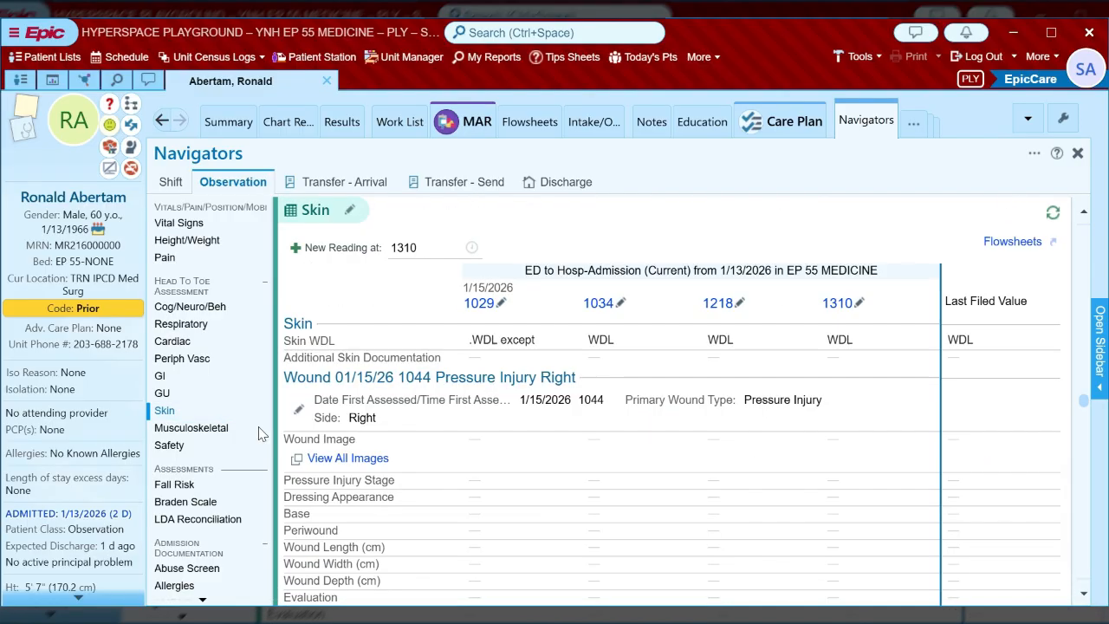
# Document Musculoskeletal as WDL with ROM performed and active ROM encouraged for Range of Motion, and close the section.
pyautogui.click(227, 430)
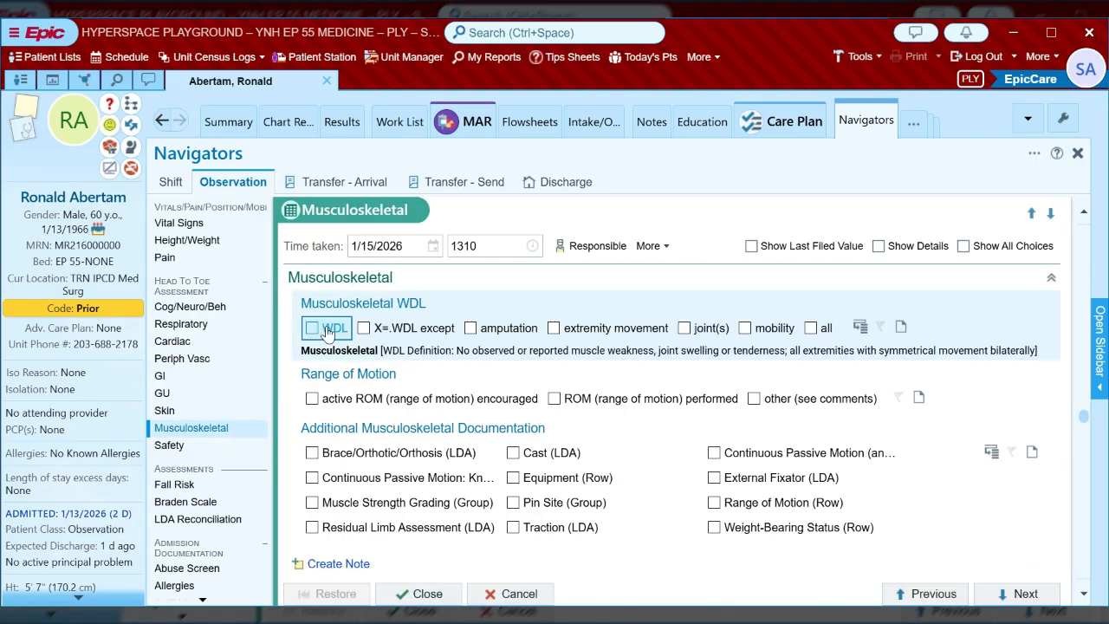
pyautogui.click(328, 329)
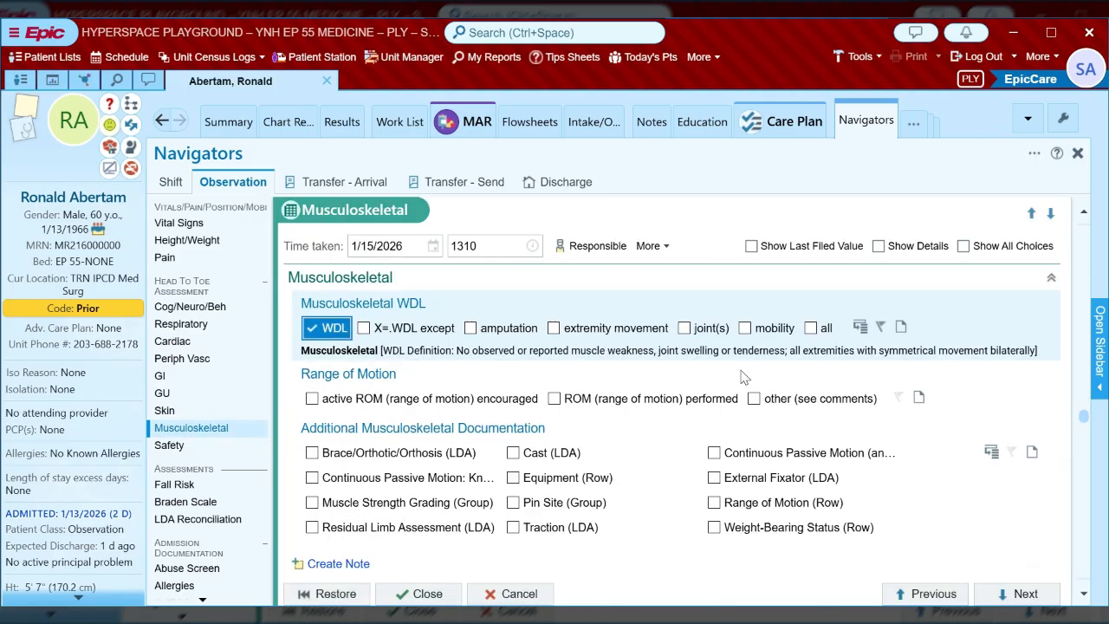
pyautogui.scroll(-2, 743, 376)
pyautogui.click(672, 334)
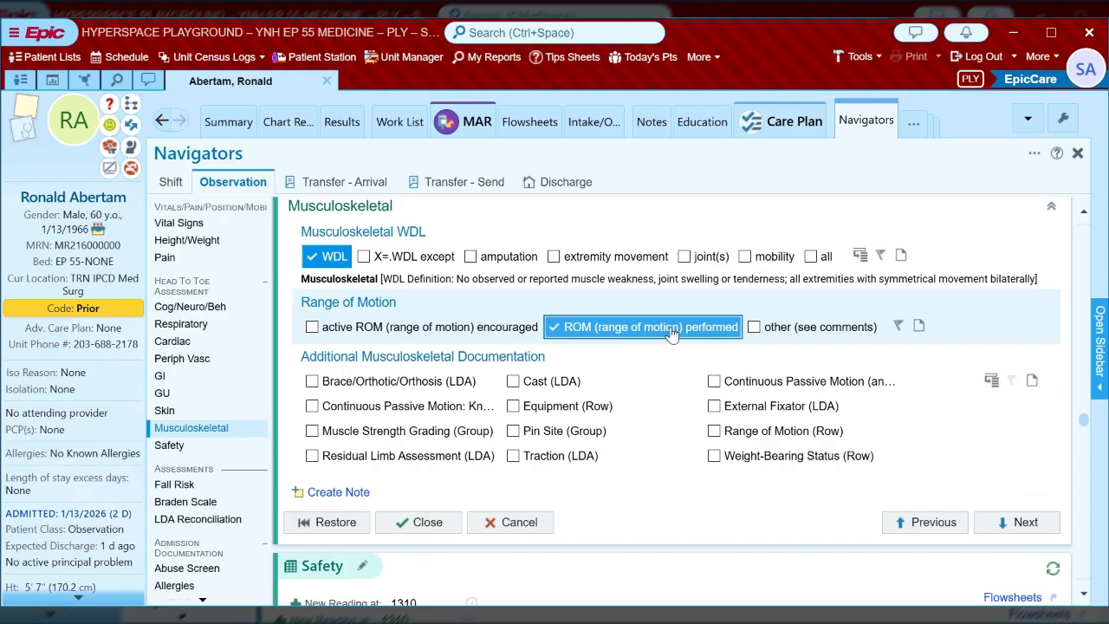
pyautogui.click(526, 336)
pyautogui.scroll(-1, 526, 372)
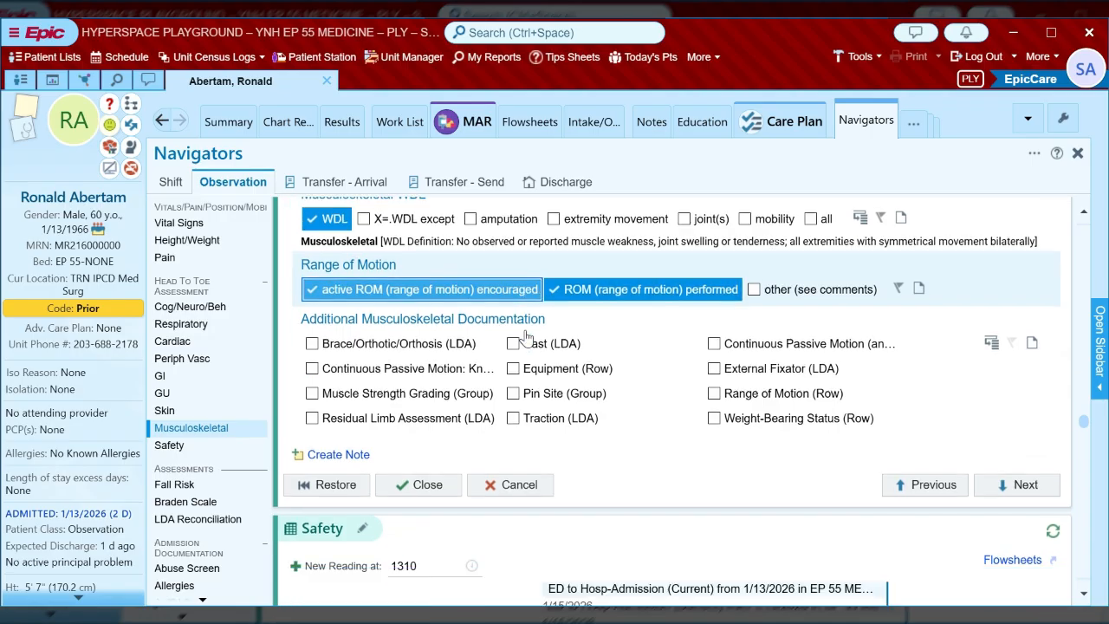
pyautogui.click(425, 484)
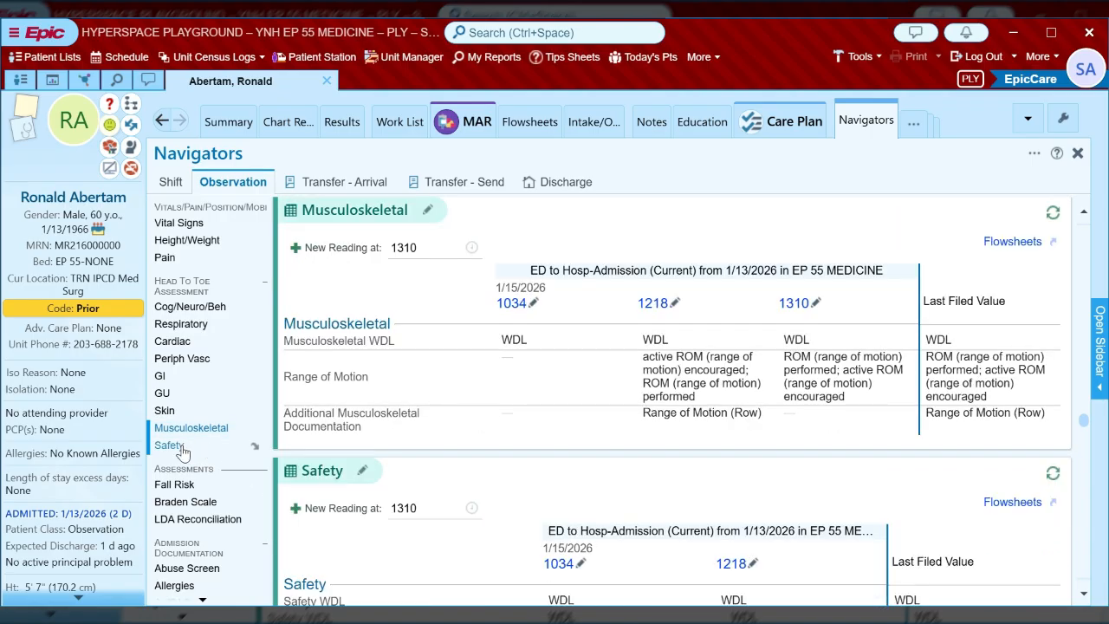
# Document Safety as WDL and close the Safety section.
pyautogui.click(176, 447)
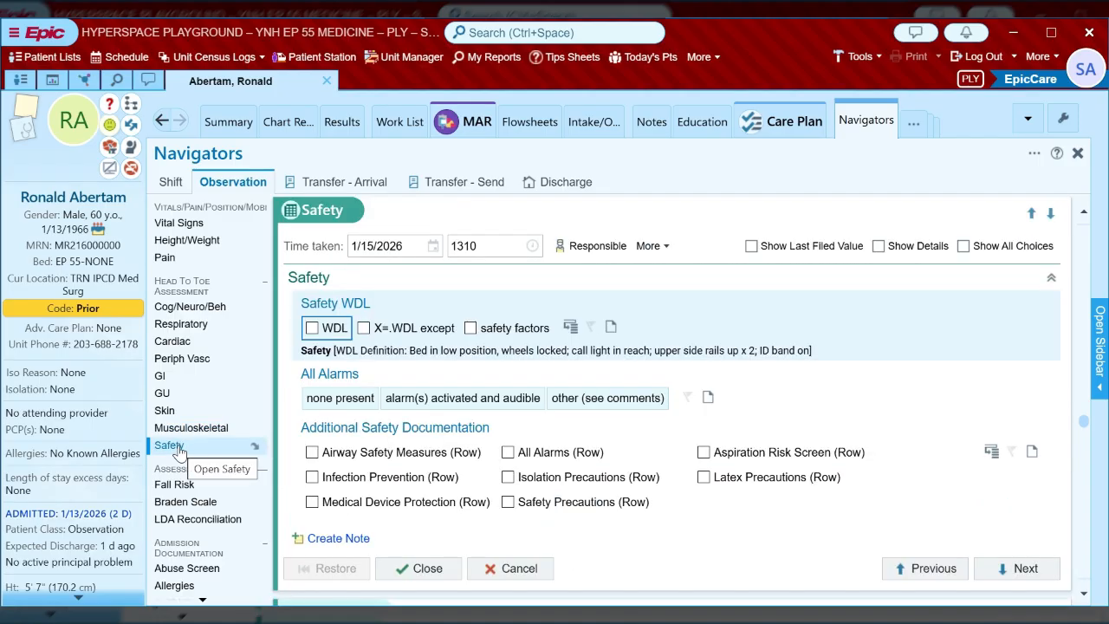
pyautogui.click(317, 328)
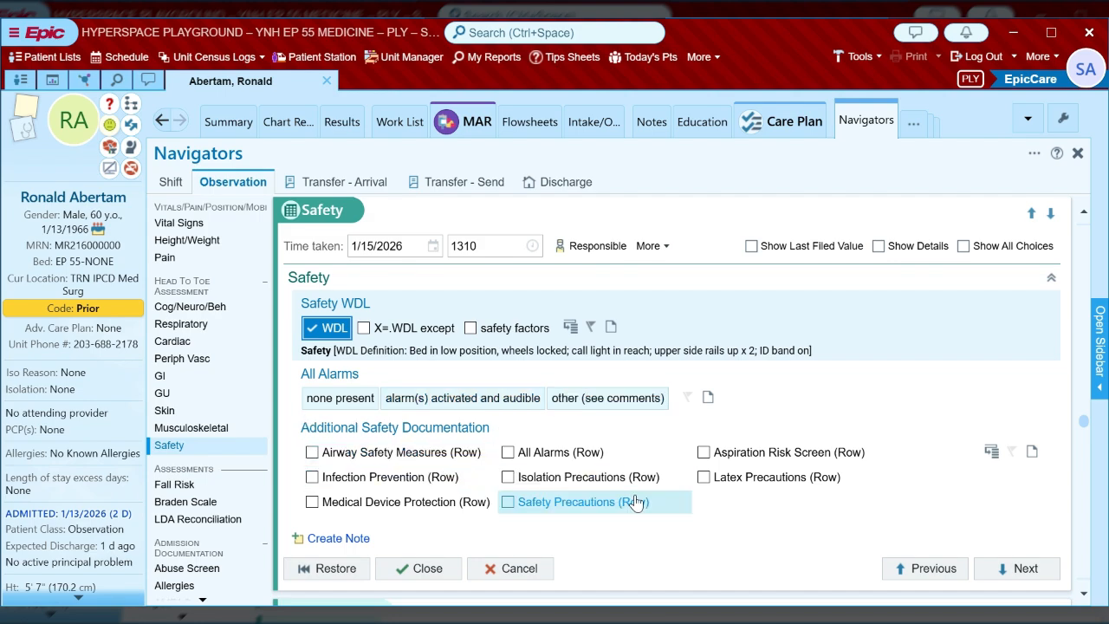
pyautogui.scroll(-3, 723, 483)
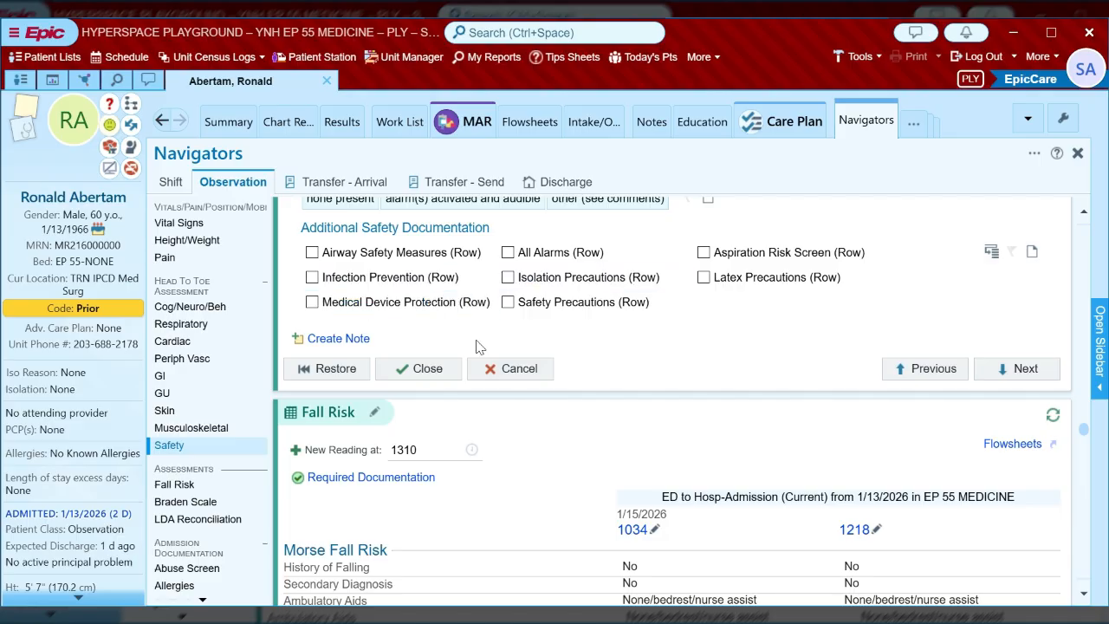
pyautogui.click(418, 370)
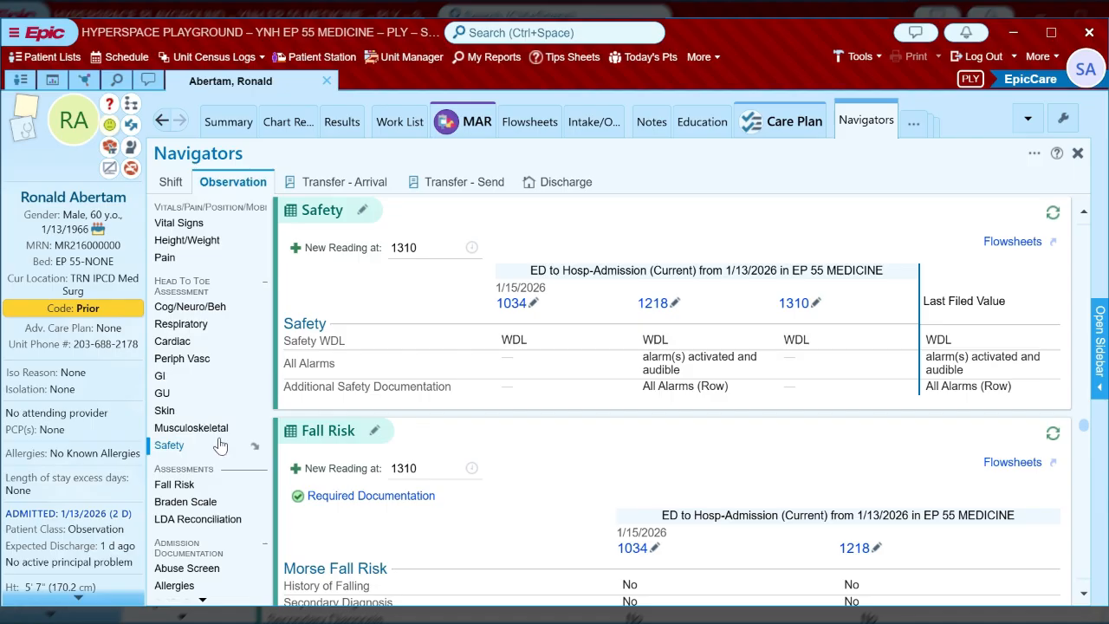
# Score all six Morse Fall Risk items 0: no falls, secondary diagnosis or IV therapy, no ambulatory aids, normal gait, oriented to own ability.
pyautogui.scroll(-3, 220, 444)
pyautogui.scroll(3, 220, 445)
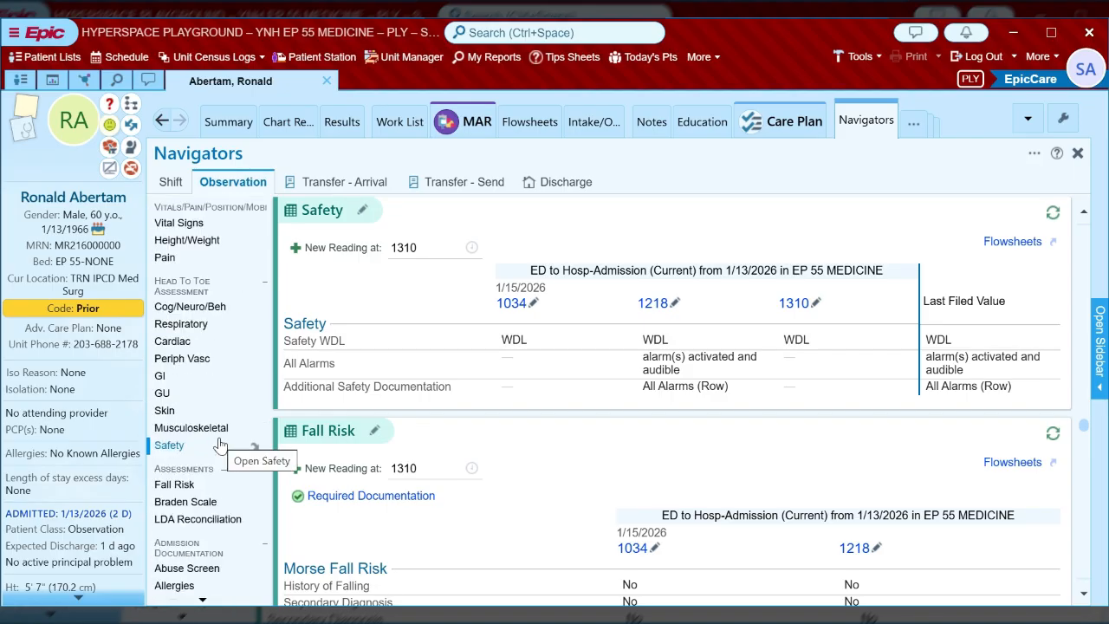
pyautogui.scroll(-1, 220, 445)
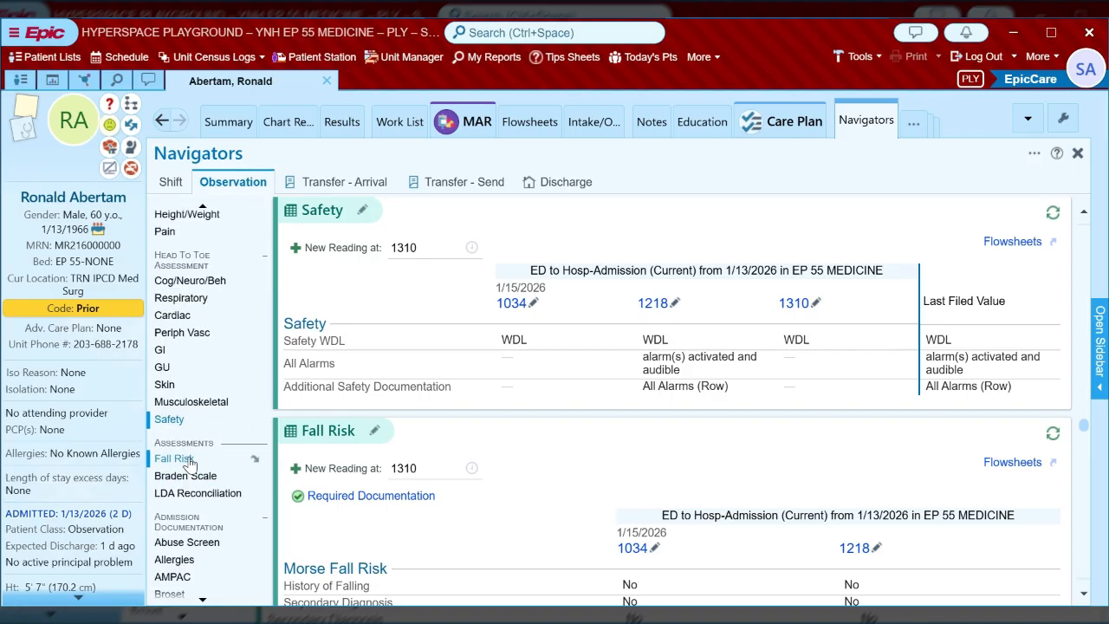
pyautogui.click(188, 460)
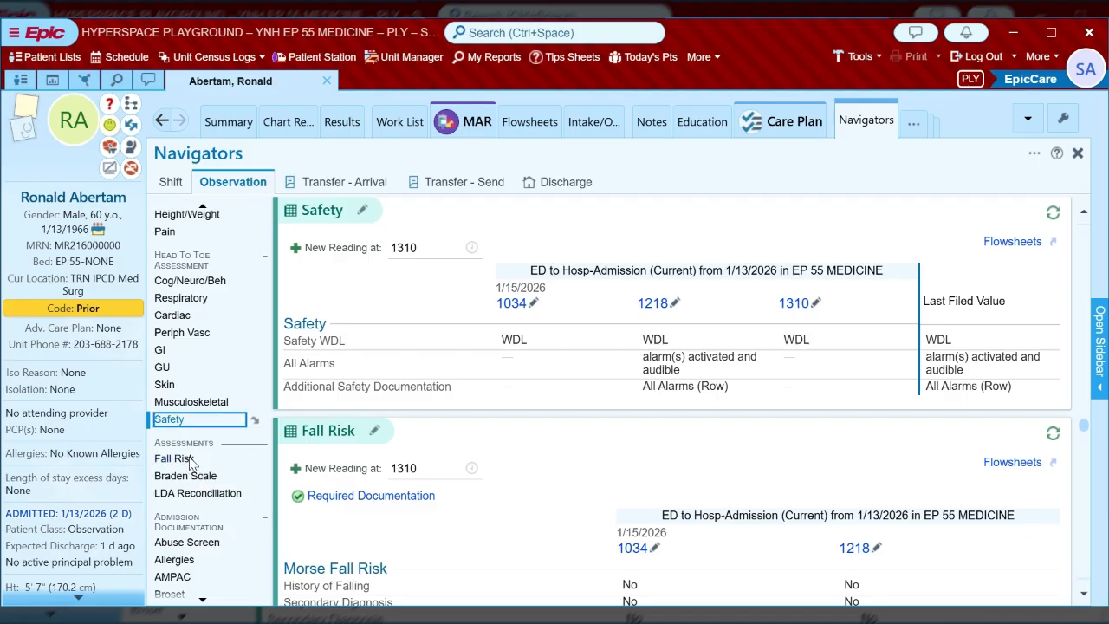
pyautogui.click(403, 330)
pyautogui.click(328, 381)
pyautogui.click(347, 436)
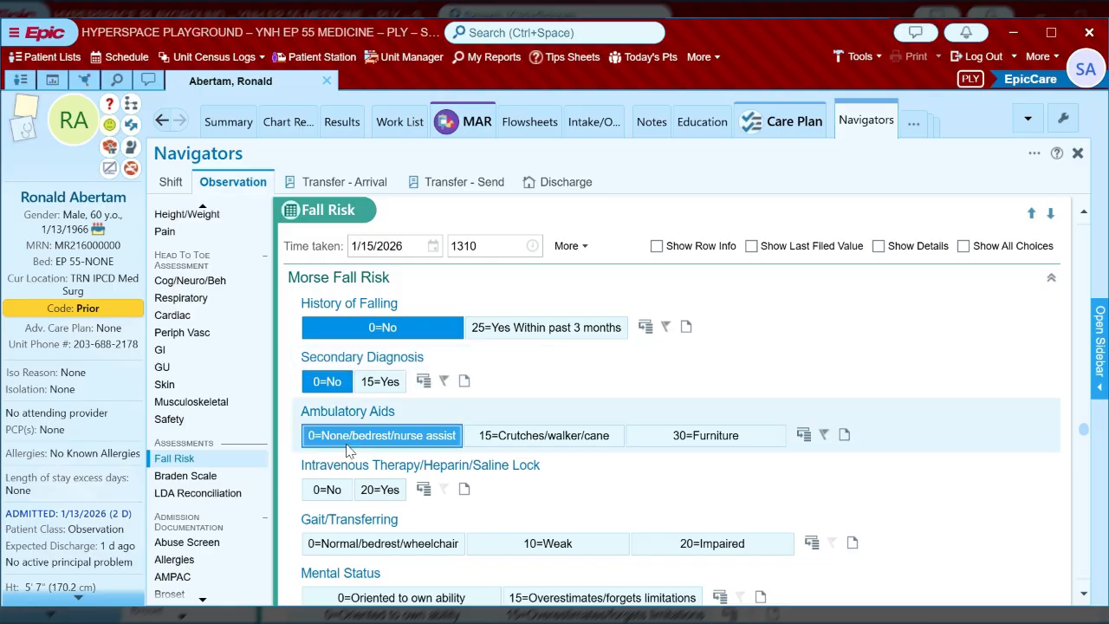
pyautogui.click(326, 489)
pyautogui.scroll(-3, 347, 389)
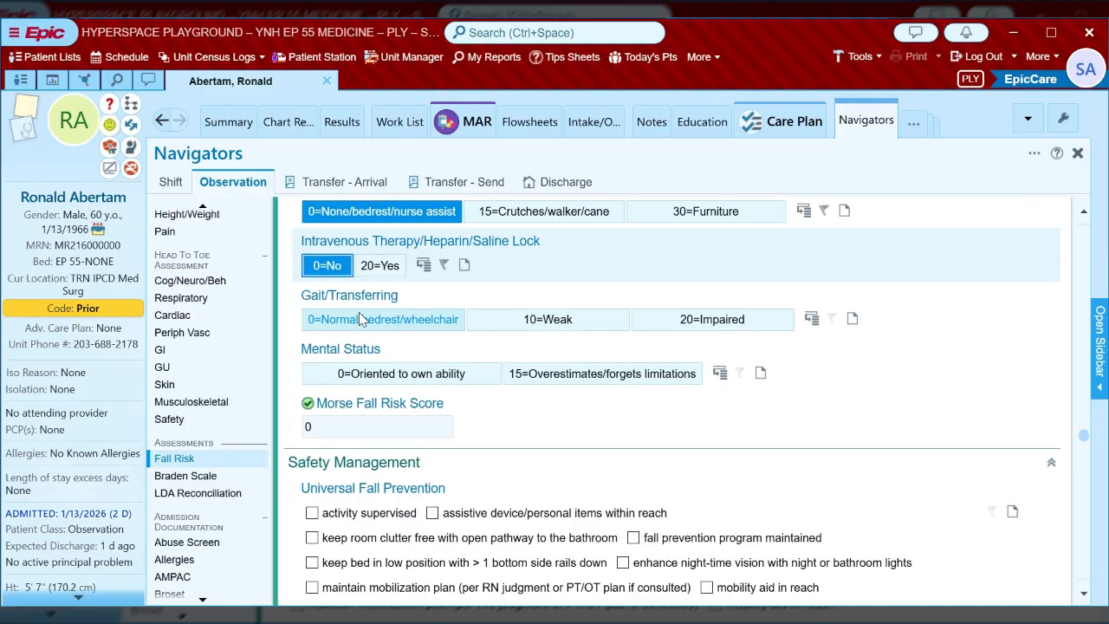
pyautogui.click(362, 320)
pyautogui.click(371, 374)
# Document activity supervised under Universal Fall Prevention in Safety Management, and close the Fall Risk section.
pyautogui.scroll(-1, 353, 376)
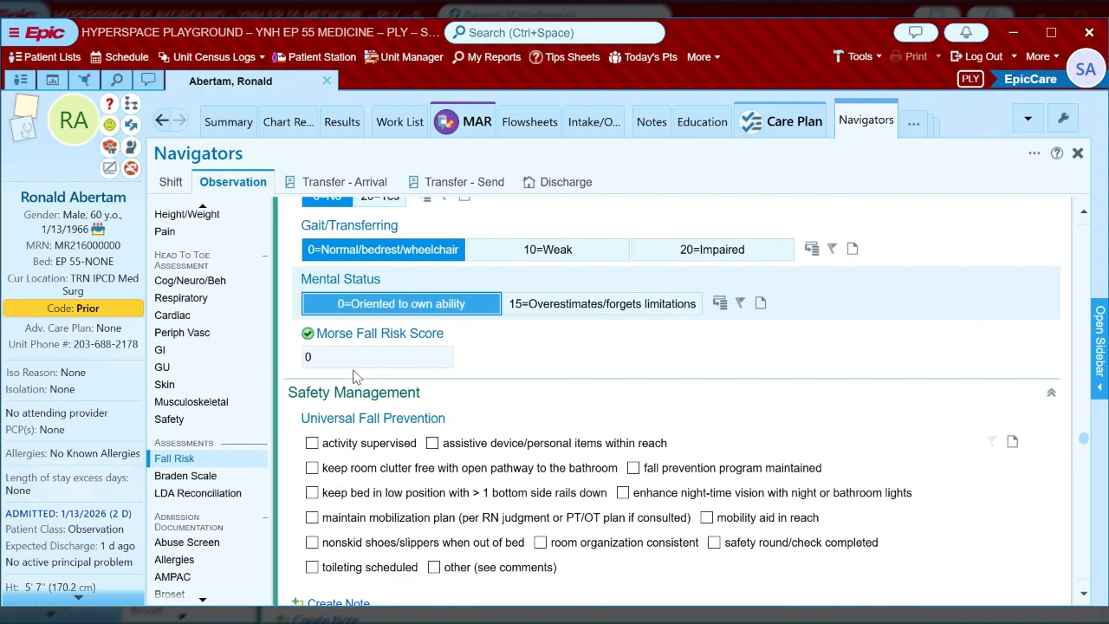
pyautogui.scroll(-1, 365, 412)
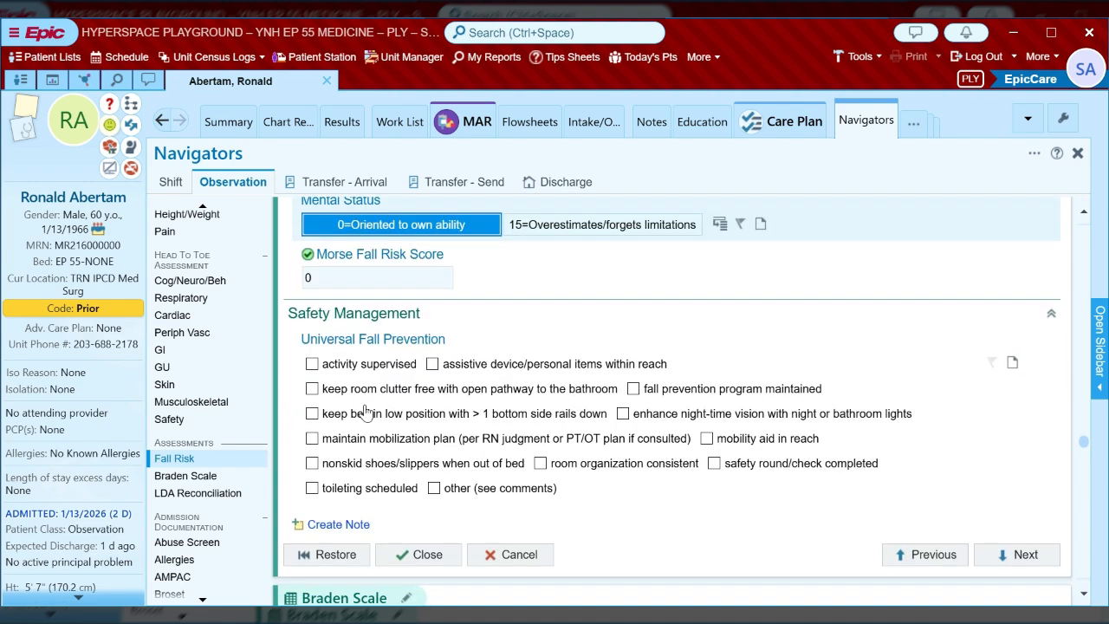
pyautogui.scroll(-1, 364, 411)
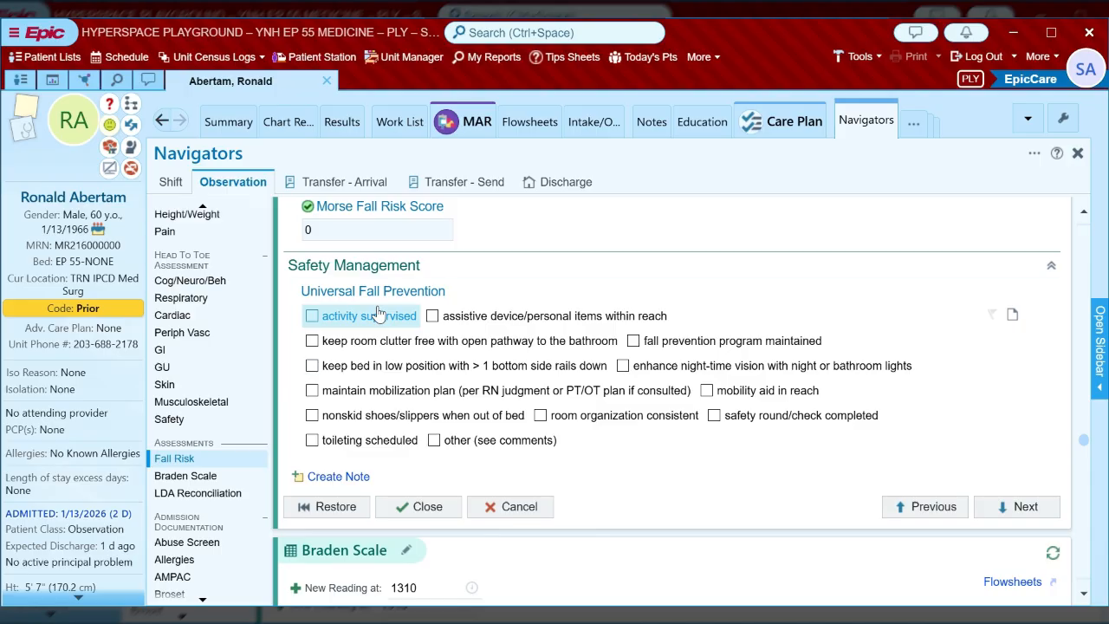
pyautogui.click(378, 314)
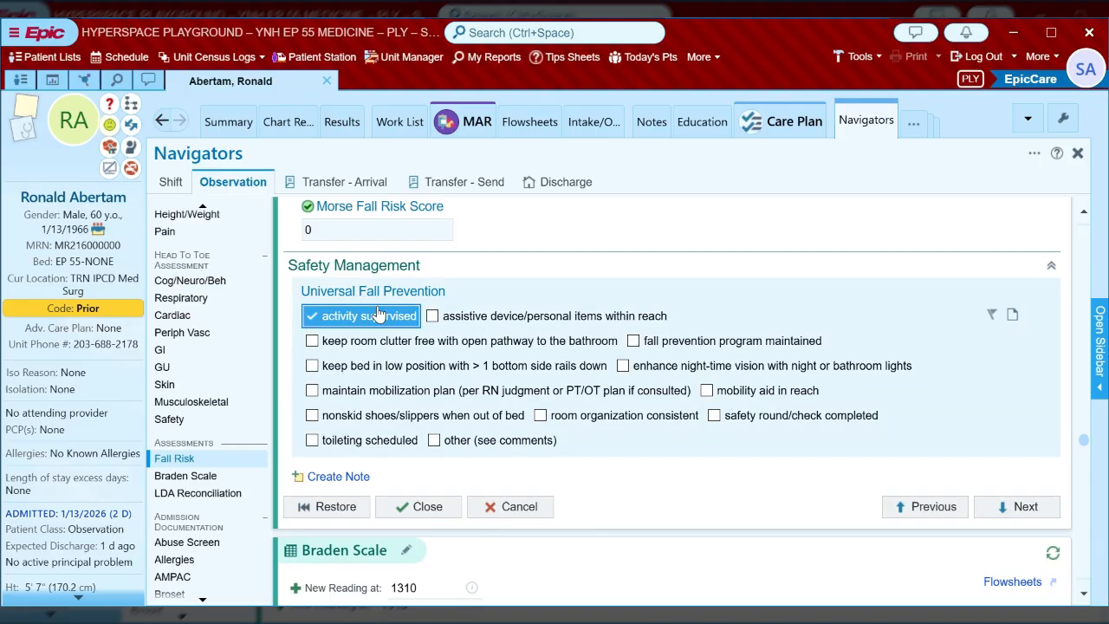
pyautogui.click(424, 513)
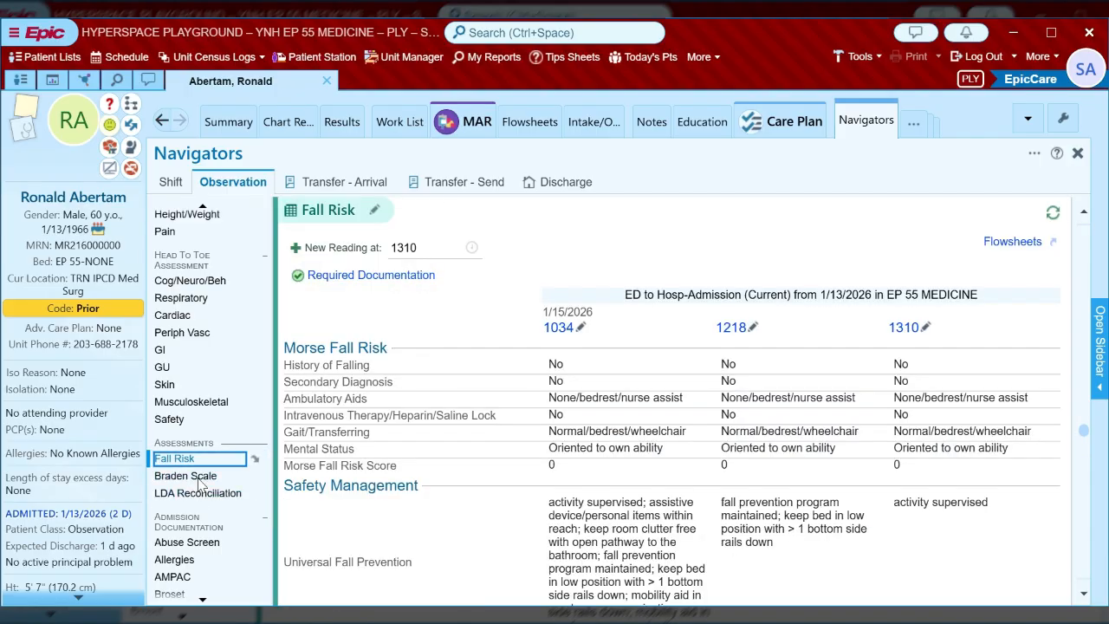
# Score the Braden Scale as no impairment, rarely moist, walks frequently, no limitation, excellent nutrition and no apparent friction problem, and close the section.
pyautogui.click(196, 478)
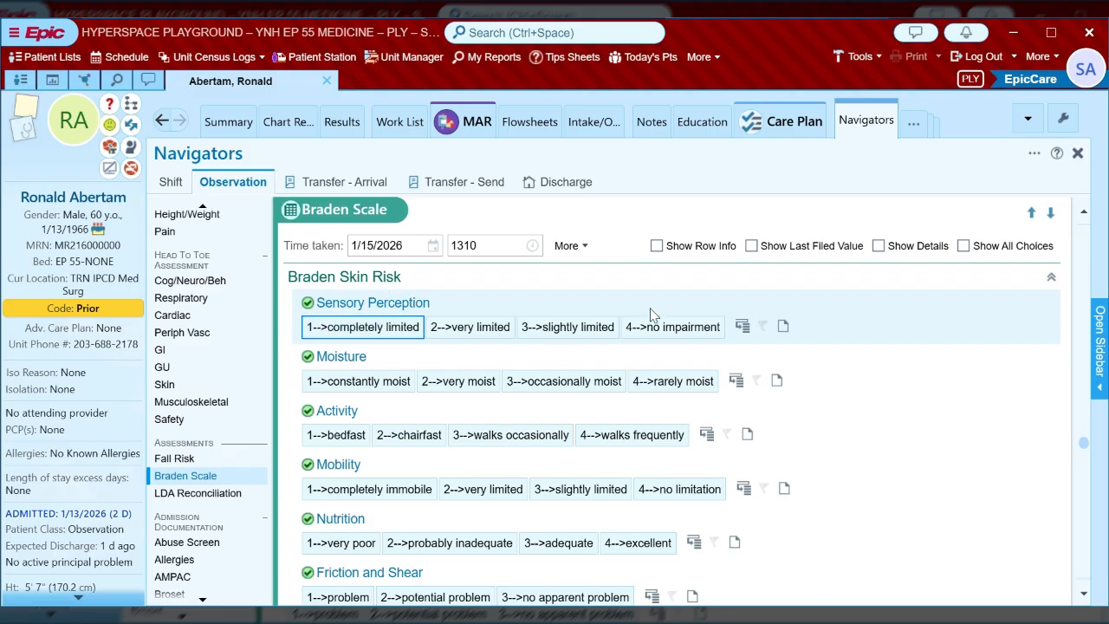
pyautogui.click(667, 327)
pyautogui.click(672, 380)
pyautogui.scroll(-1, 667, 364)
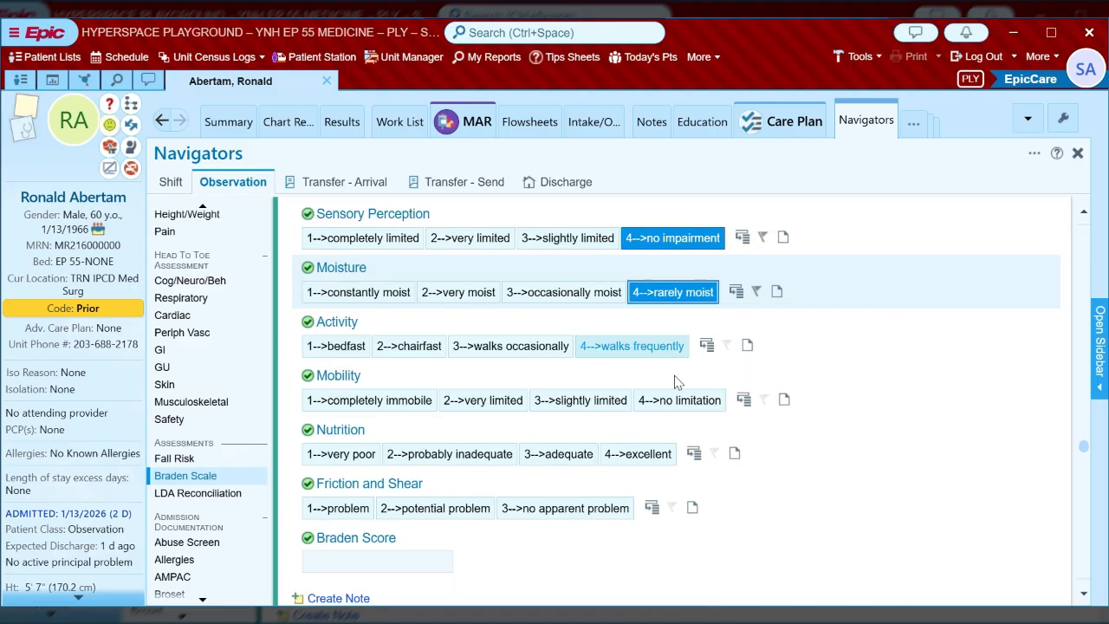
pyautogui.click(658, 346)
pyautogui.click(678, 400)
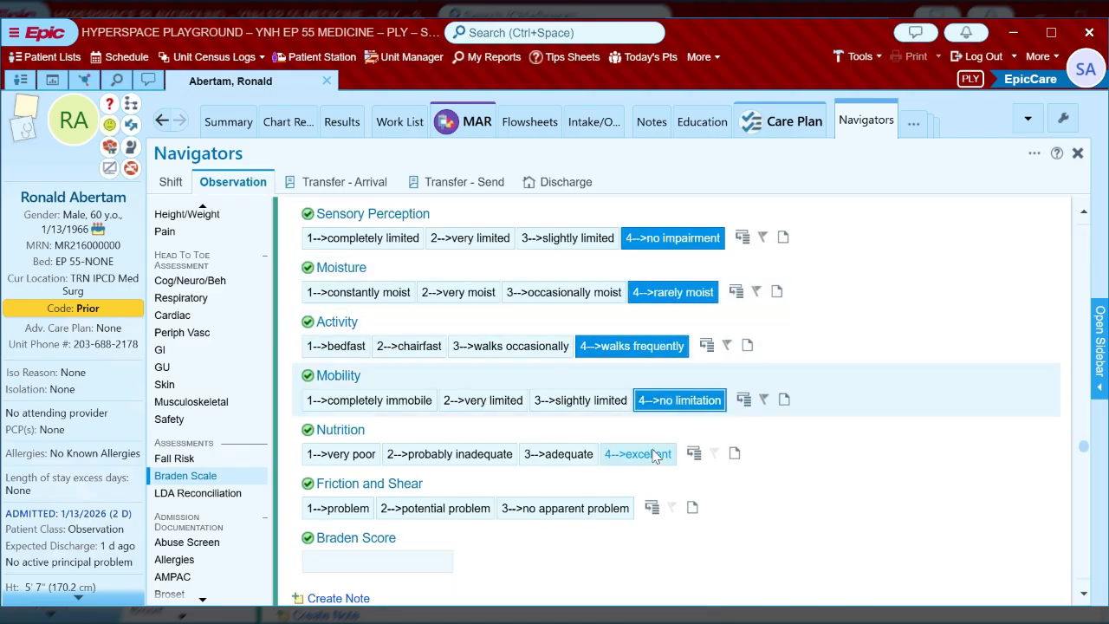
pyautogui.click(638, 454)
pyautogui.click(611, 511)
pyautogui.scroll(-2, 607, 511)
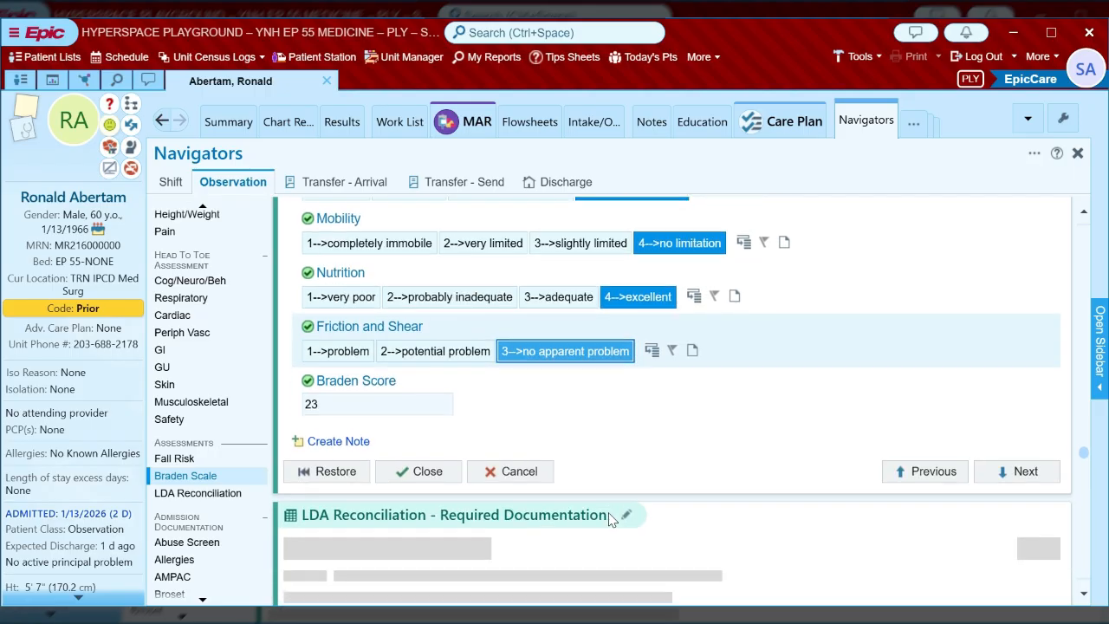
pyautogui.click(419, 471)
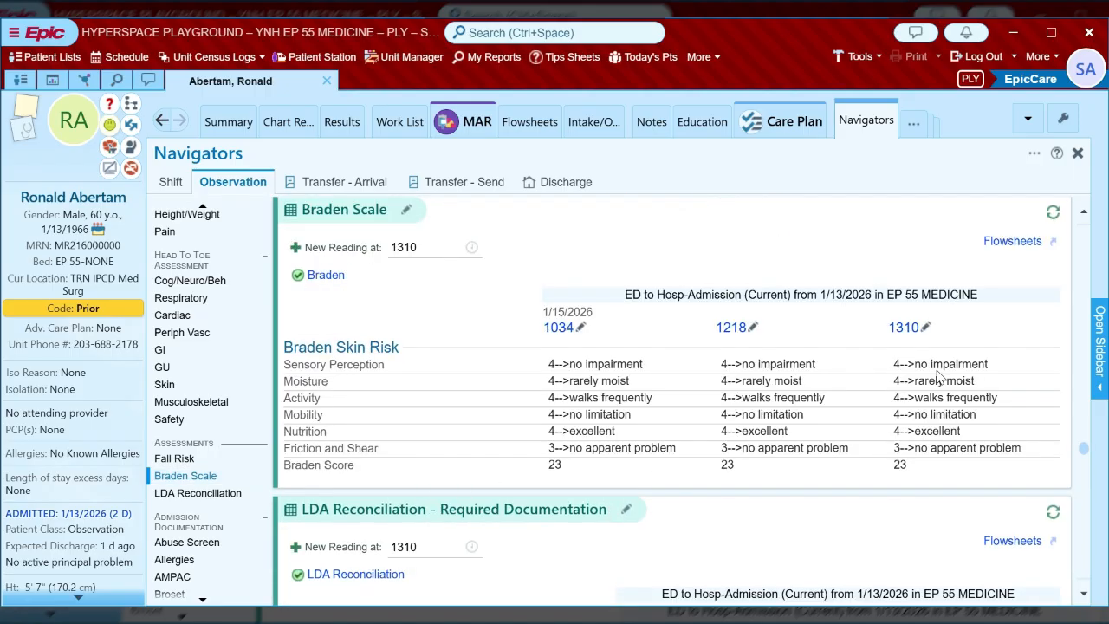
# Mark skin impairments and LDAs as reviewed in LDA Reconciliation, and close the section.
pyautogui.click(179, 495)
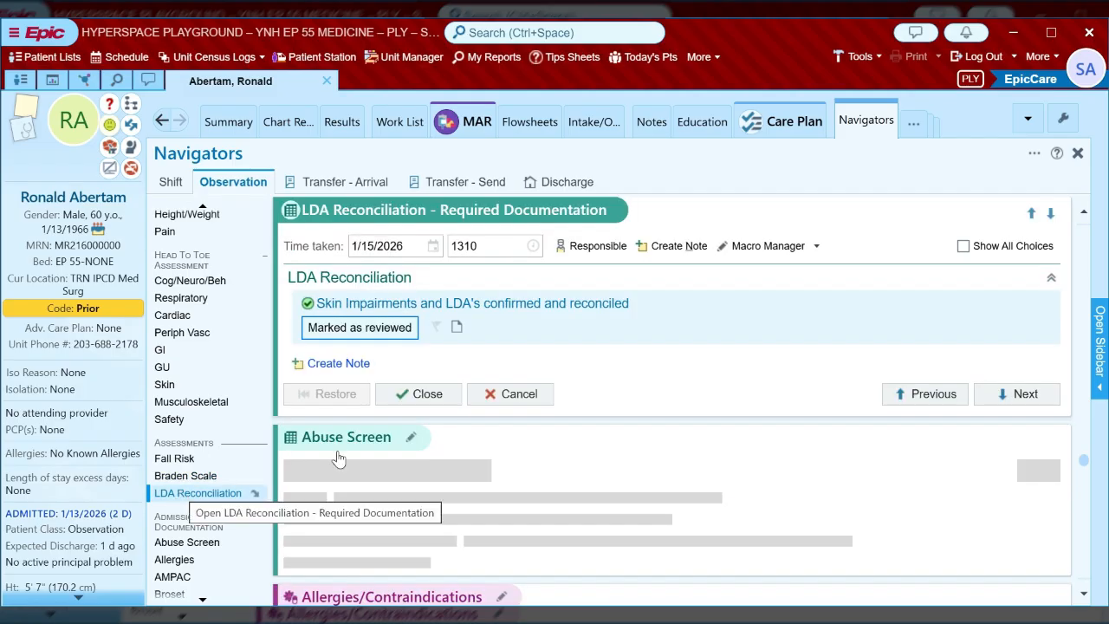
pyautogui.click(371, 326)
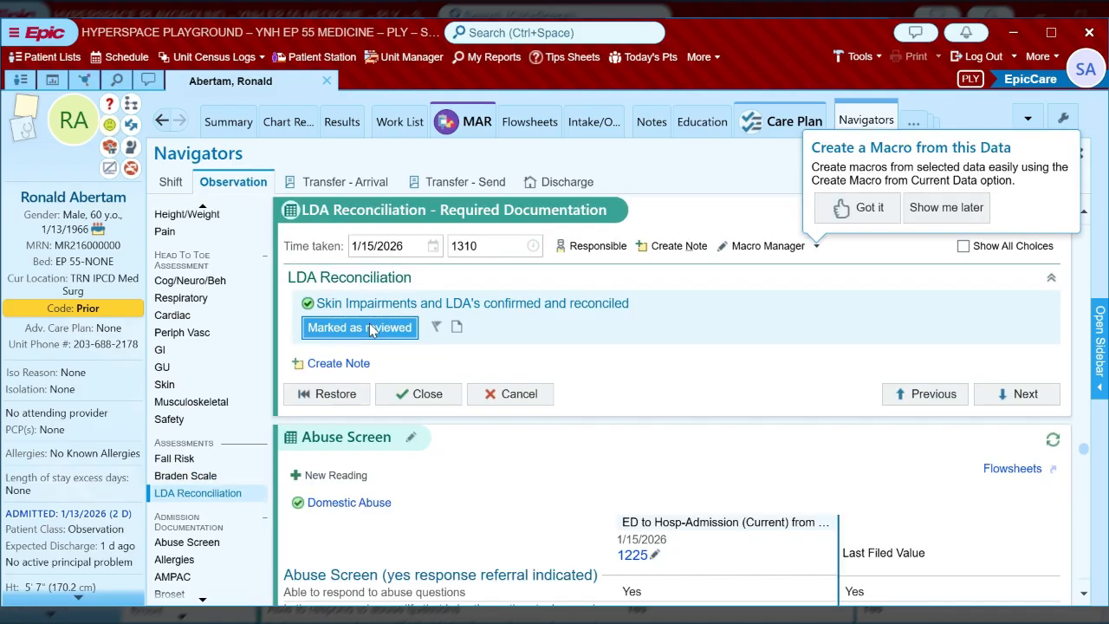
pyautogui.click(401, 396)
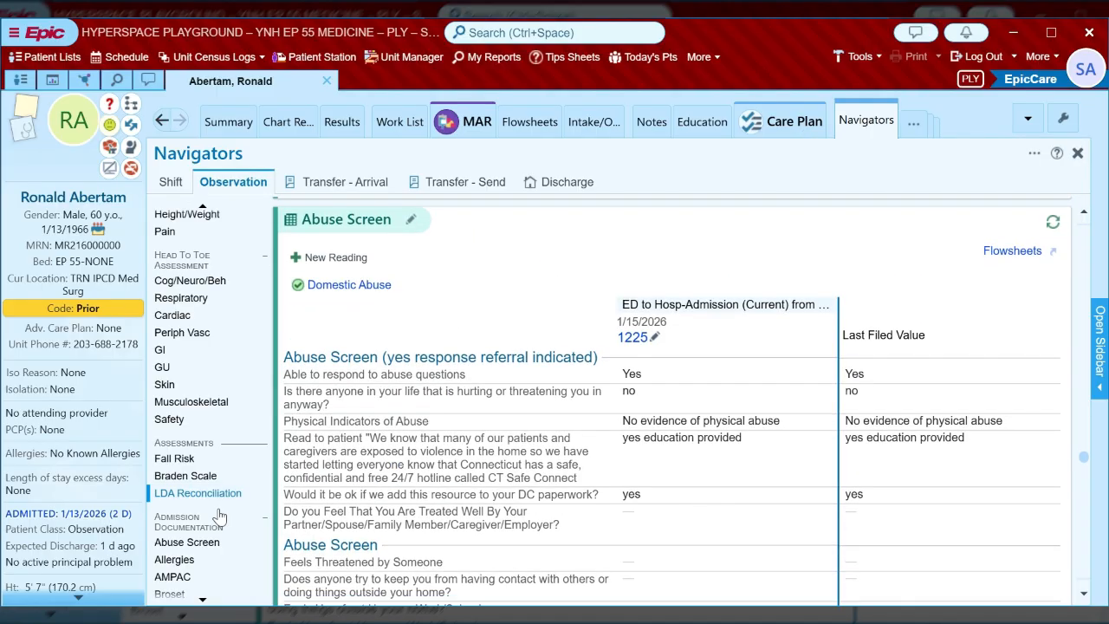
# Examine the Abuse Screen questions under Admission Documentation without entering answers, and close the section.
pyautogui.scroll(-4, 218, 516)
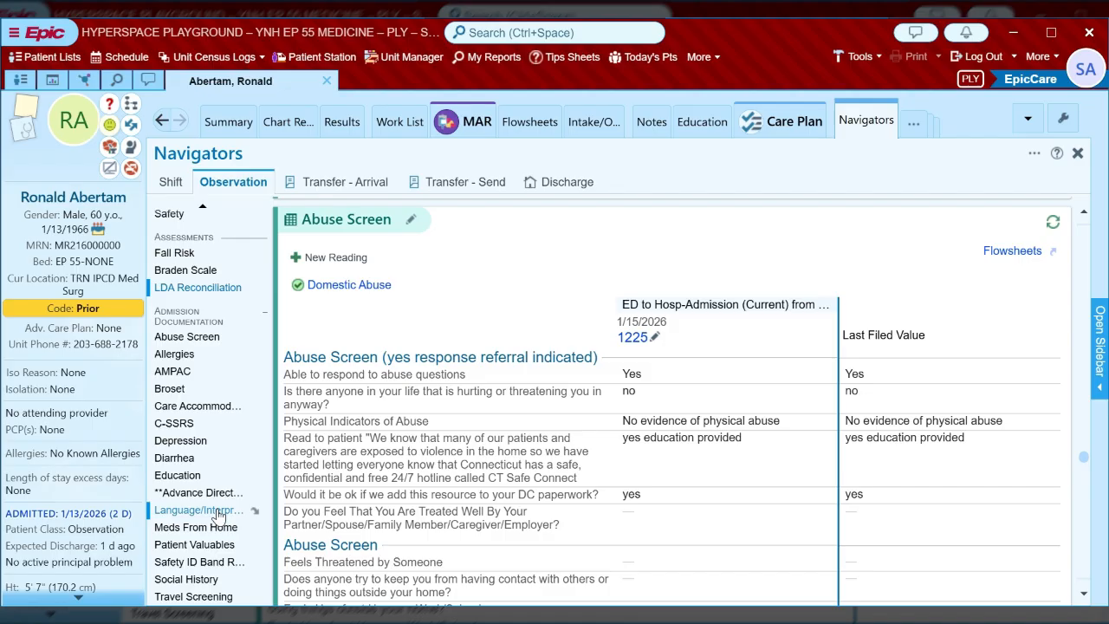
pyautogui.click(184, 337)
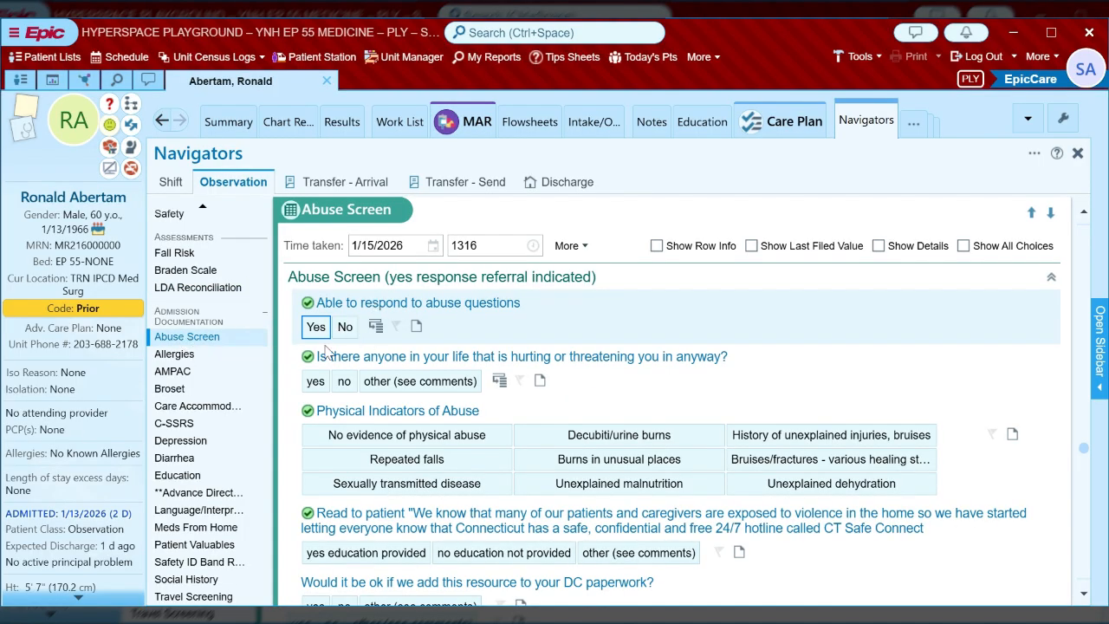
pyautogui.scroll(-2, 363, 373)
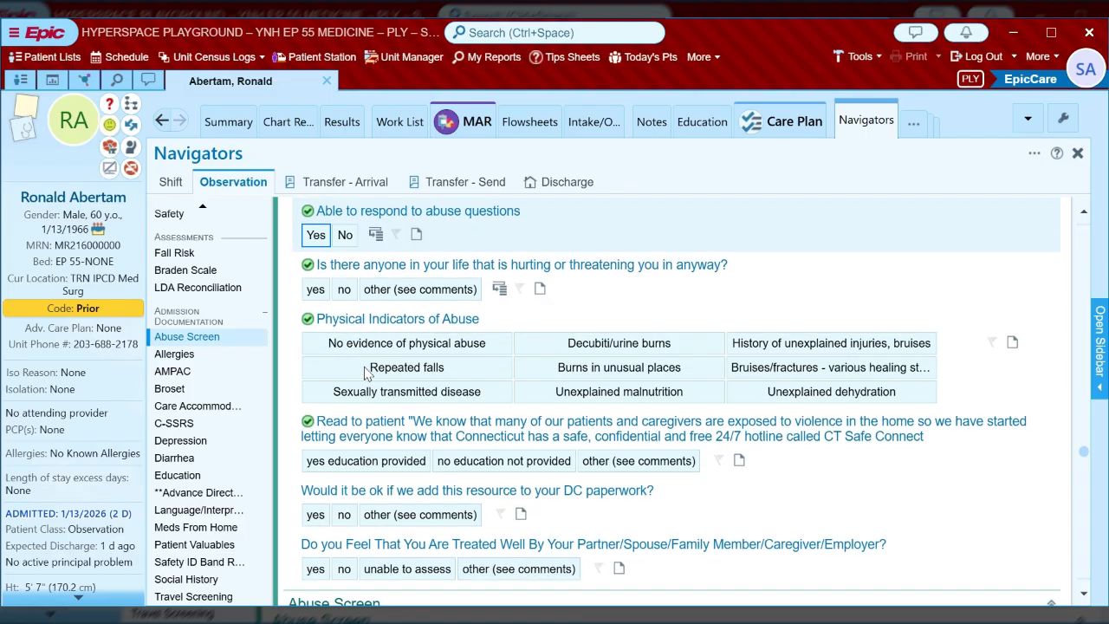
pyautogui.scroll(-2, 364, 373)
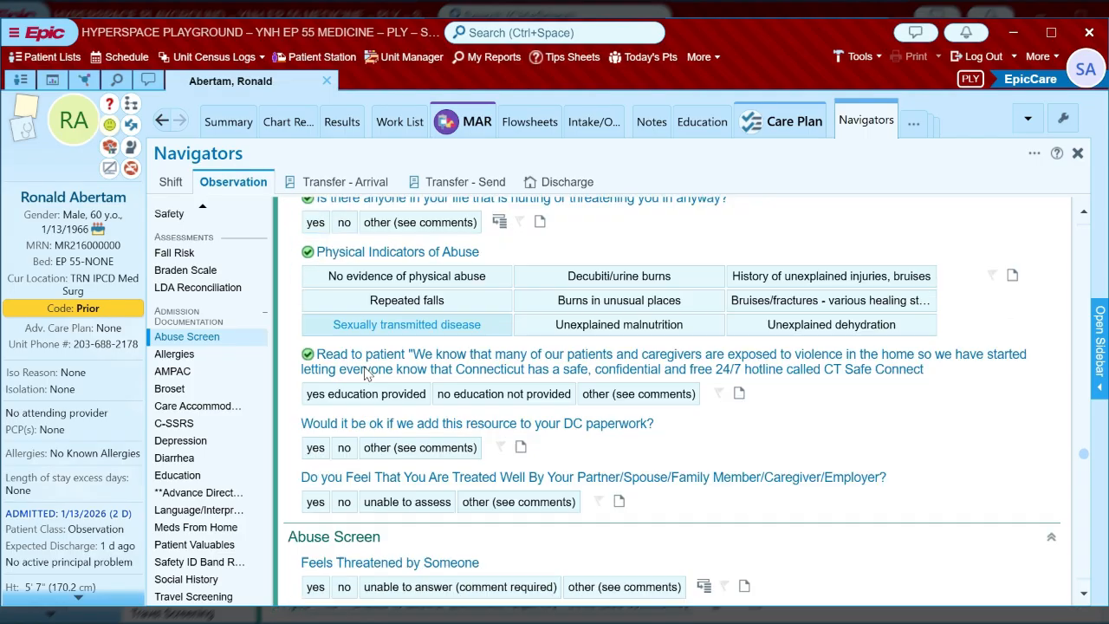
pyautogui.scroll(-2, 364, 372)
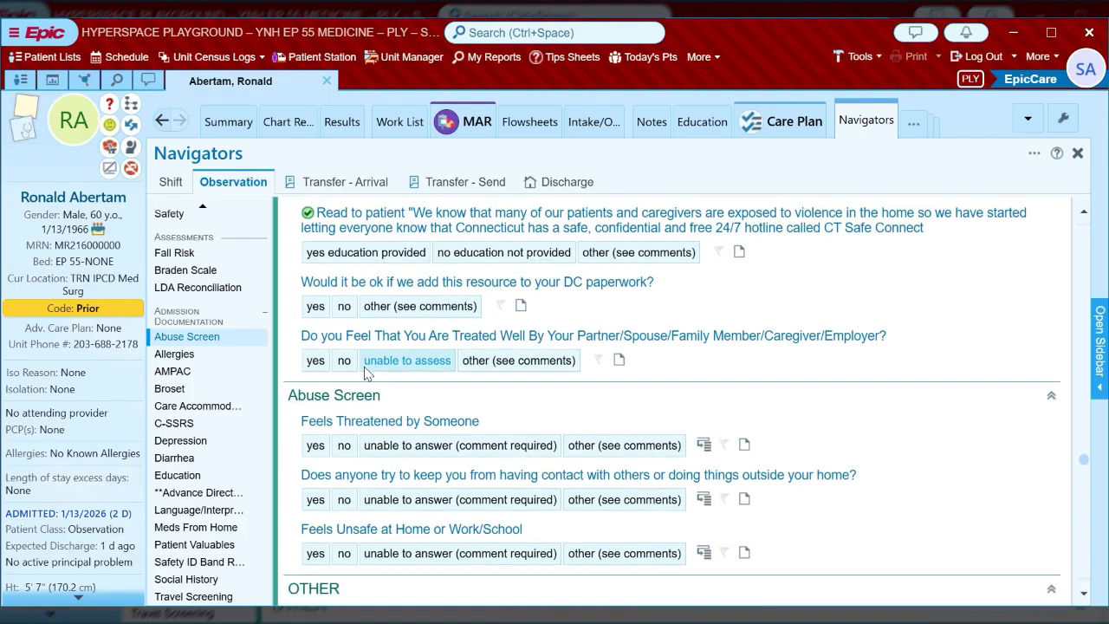
pyautogui.scroll(-3, 364, 372)
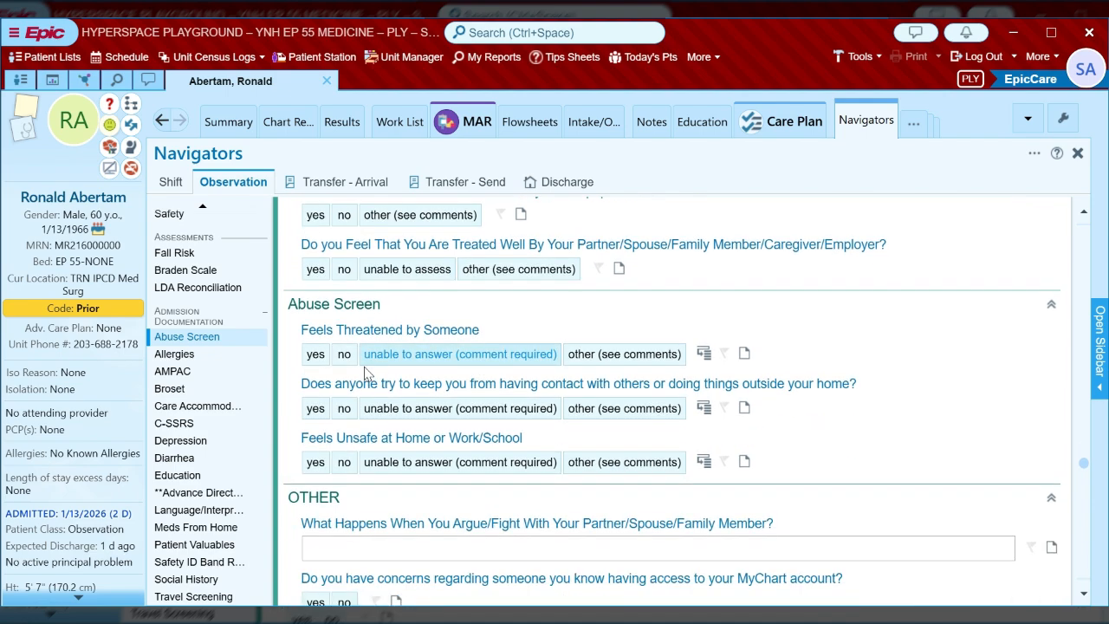
pyautogui.scroll(-1, 364, 372)
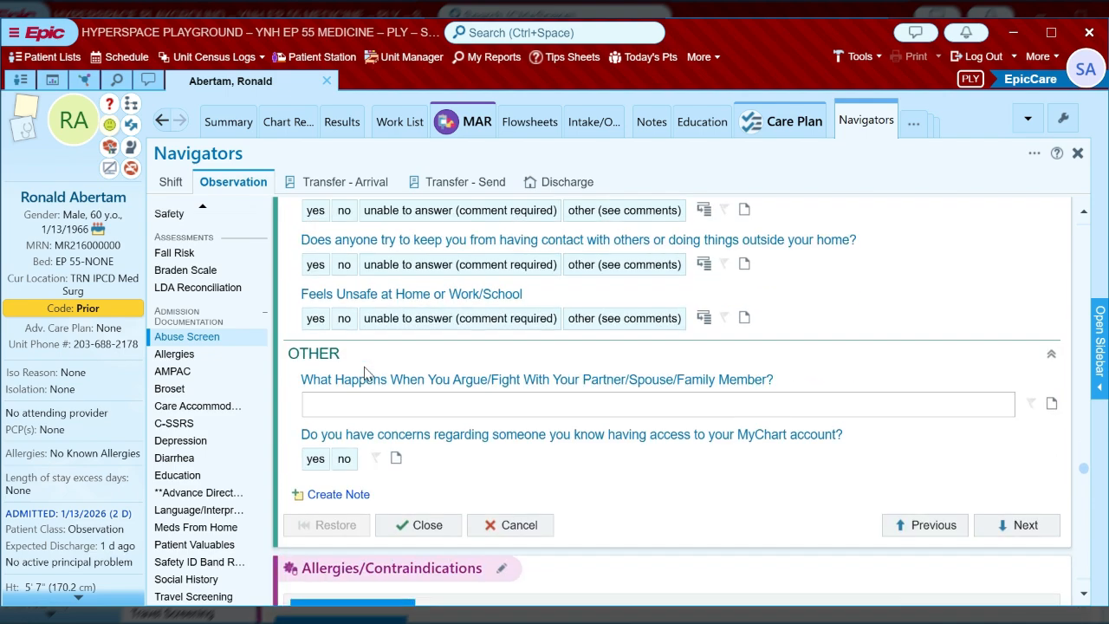
pyautogui.scroll(-1, 381, 433)
pyautogui.click(401, 492)
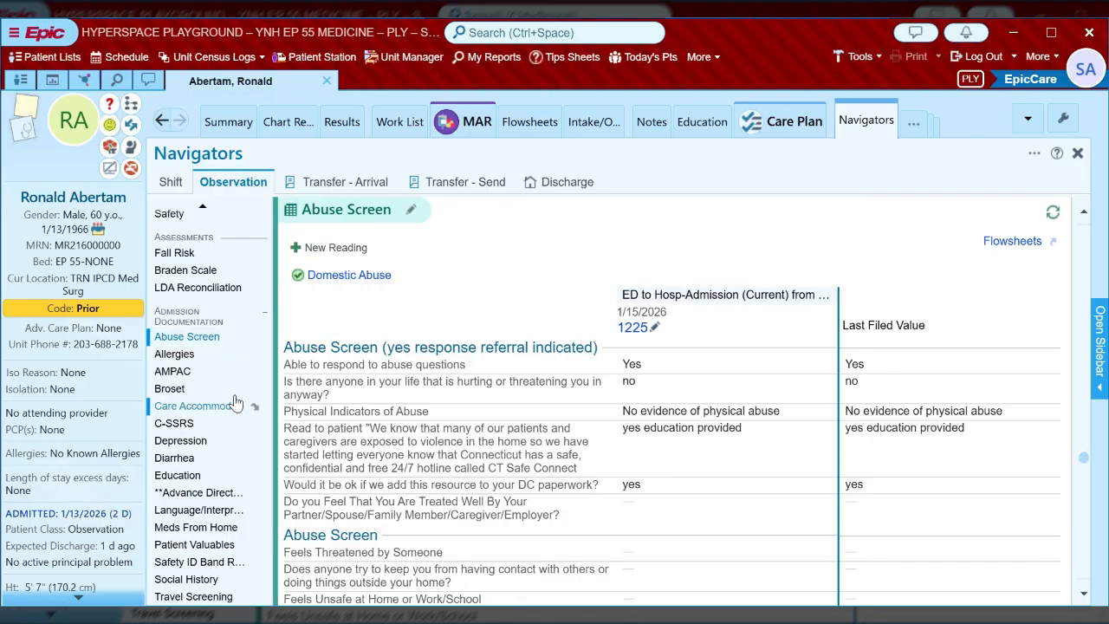
# Mark the patient's allergies as reviewed with Review Complete, and close the Allergies section.
pyautogui.click(178, 355)
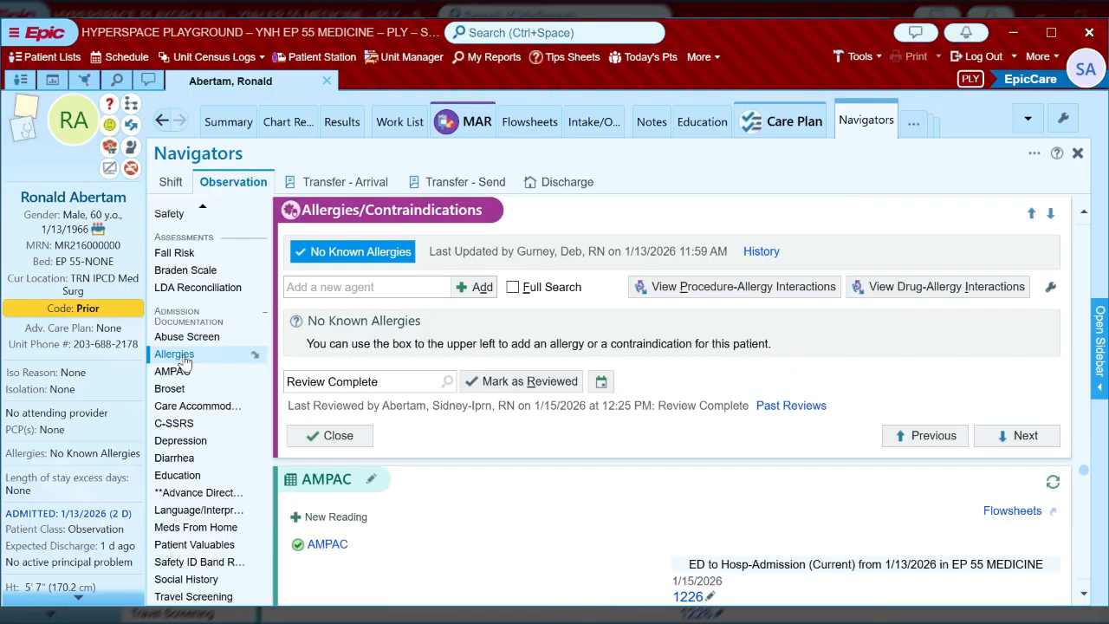
pyautogui.click(493, 385)
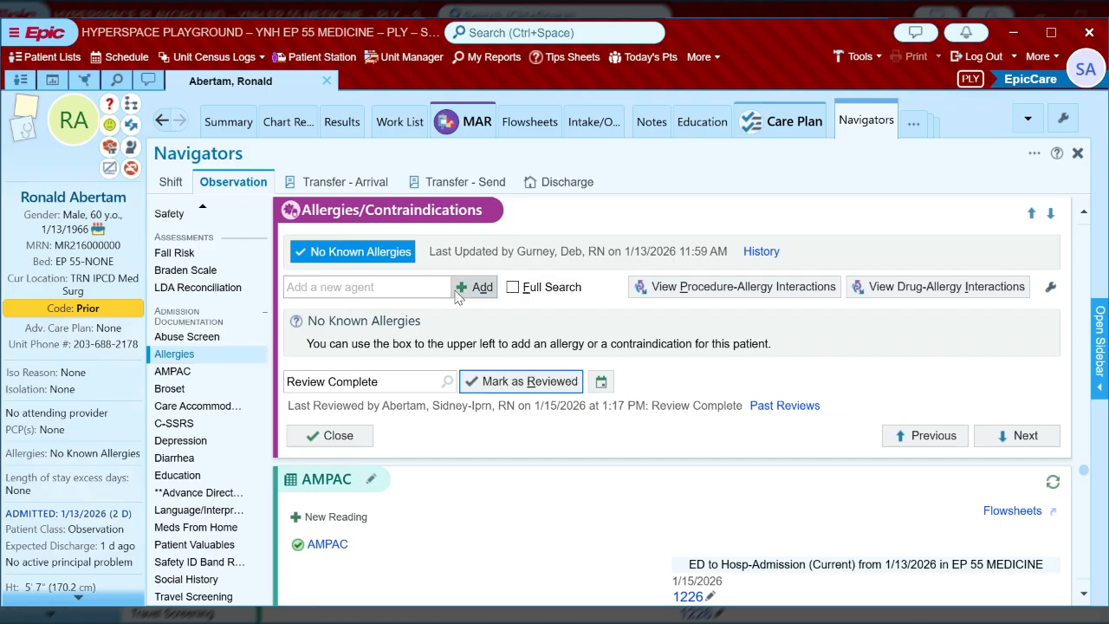
pyautogui.click(355, 433)
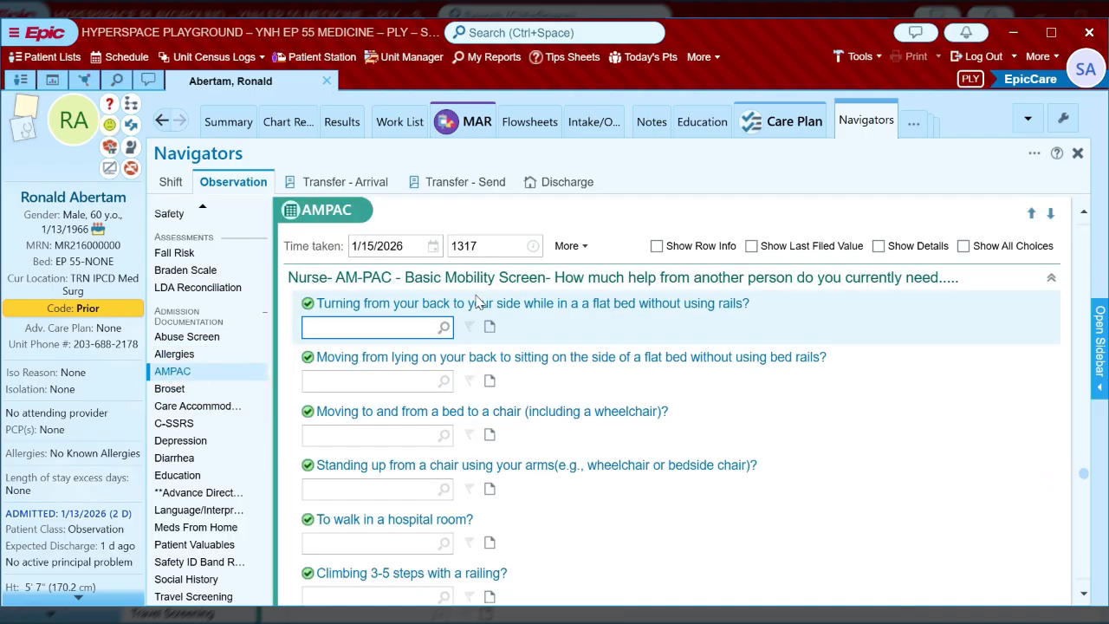
# Answer the AMPAC questions on turning in bed, sitting up from lying and bed-to-chair transfer with "4 - None".
pyautogui.click(442, 327)
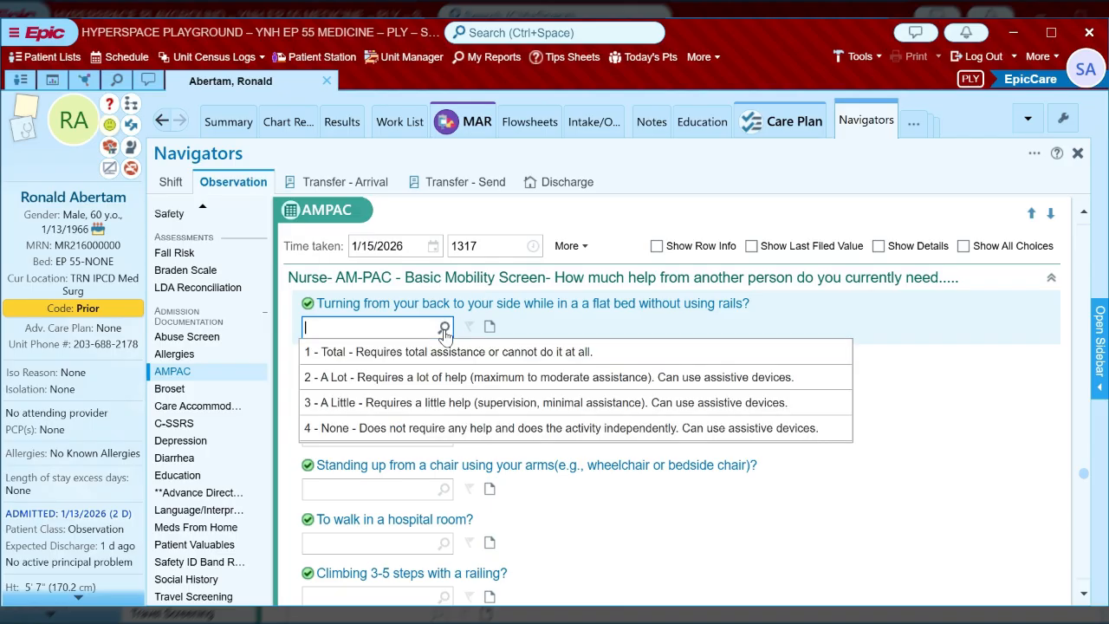
pyautogui.click(430, 426)
pyautogui.click(441, 383)
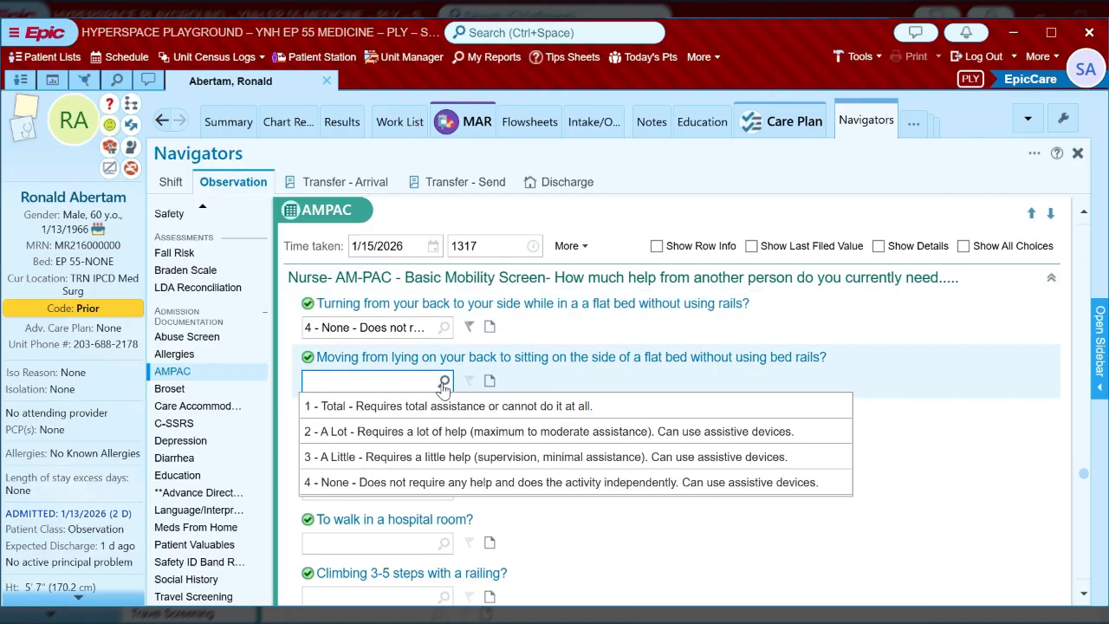
pyautogui.click(428, 485)
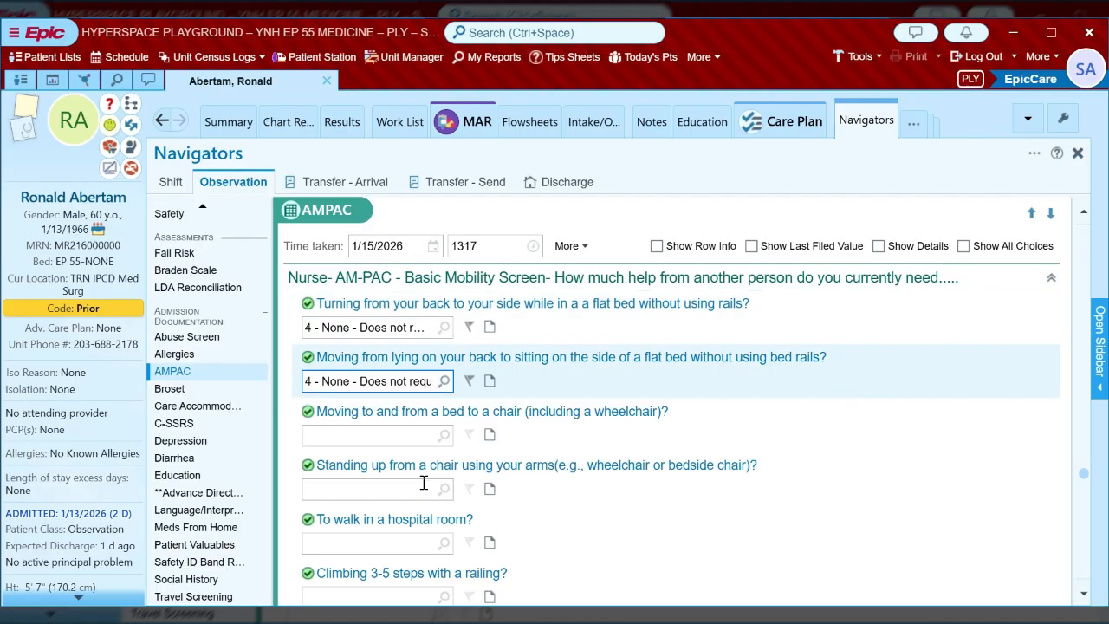
pyautogui.click(443, 435)
pyautogui.click(336, 534)
# Answer the AMPAC questions on standing up, walking in a hospital room and climbing 3-5 steps with "4 - None", and close the section.
pyautogui.scroll(-2, 336, 537)
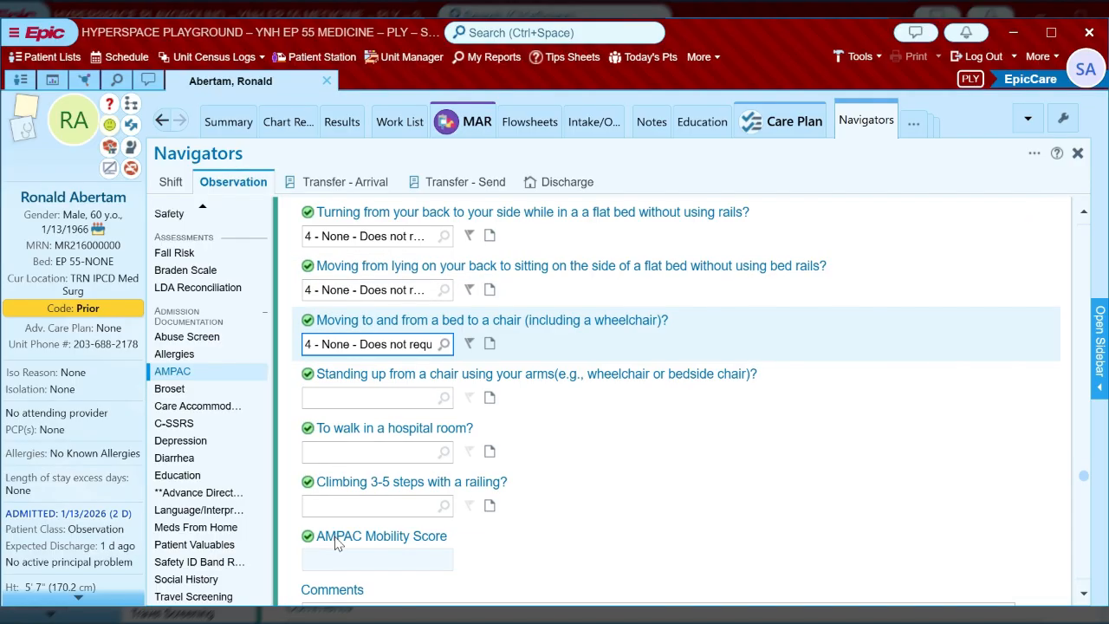
pyautogui.click(444, 387)
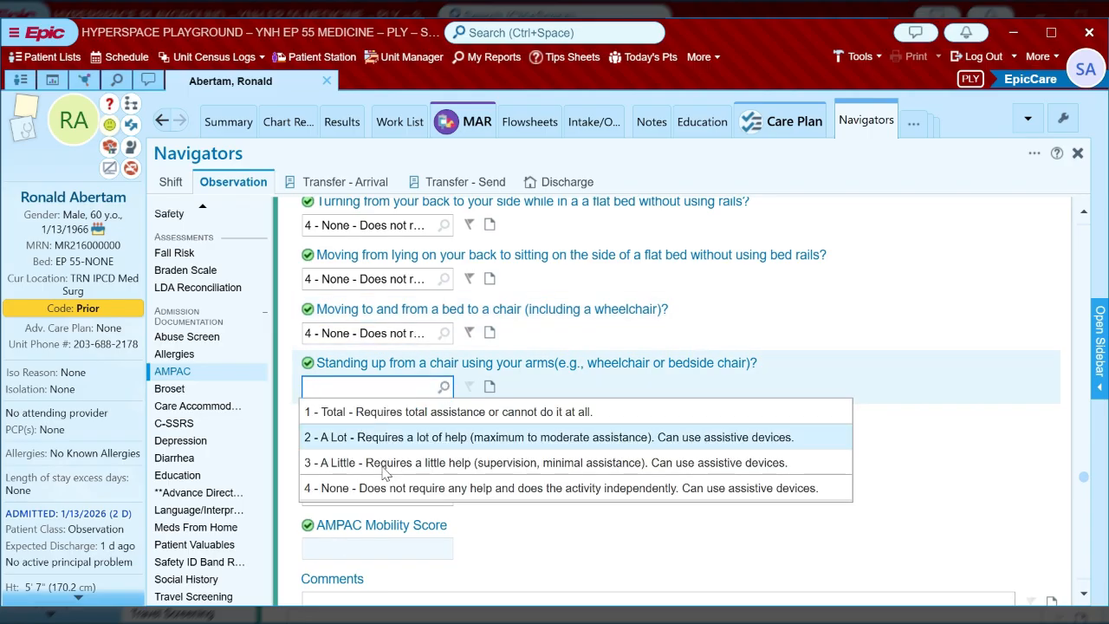
pyautogui.click(381, 486)
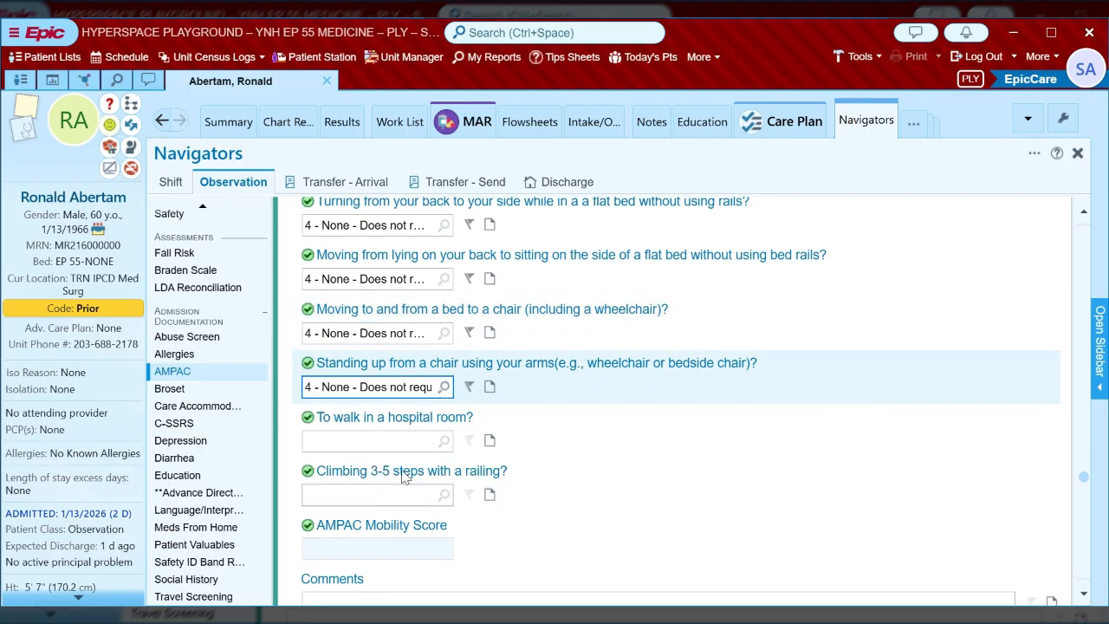
pyautogui.click(443, 440)
pyautogui.click(337, 542)
pyautogui.scroll(-1, 337, 542)
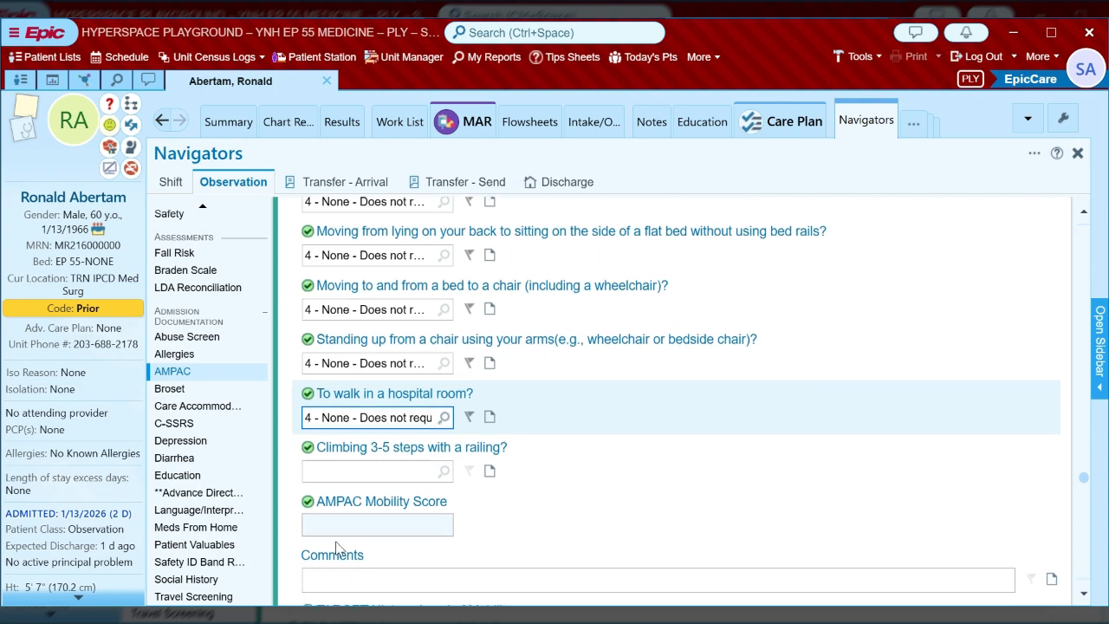
pyautogui.click(444, 436)
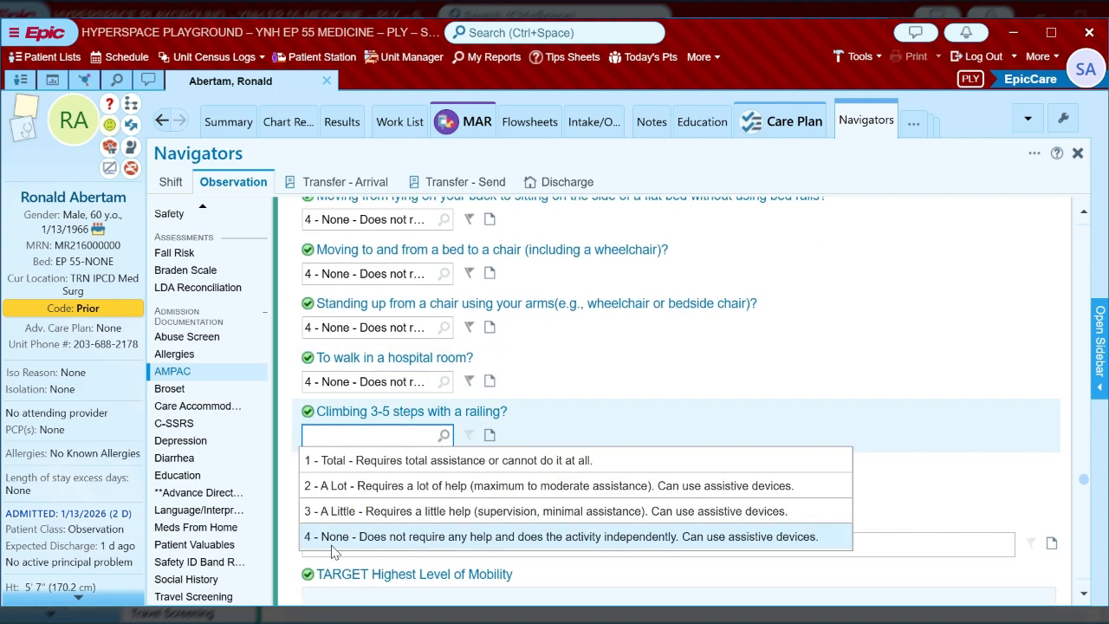
pyautogui.click(363, 534)
pyautogui.scroll(-2, 403, 486)
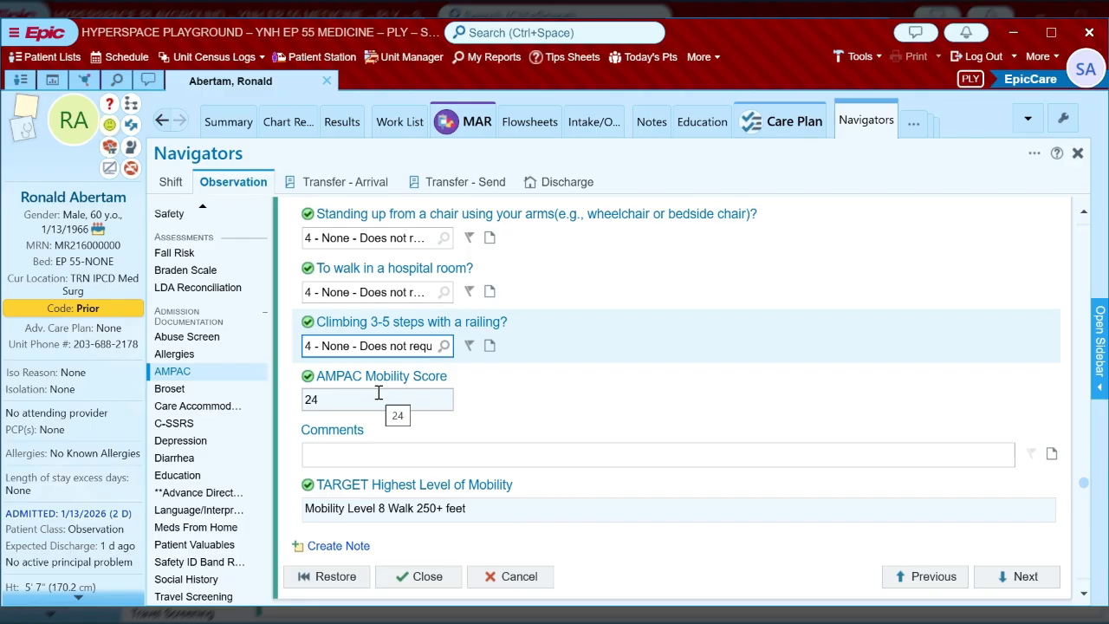
pyautogui.scroll(-3, 379, 394)
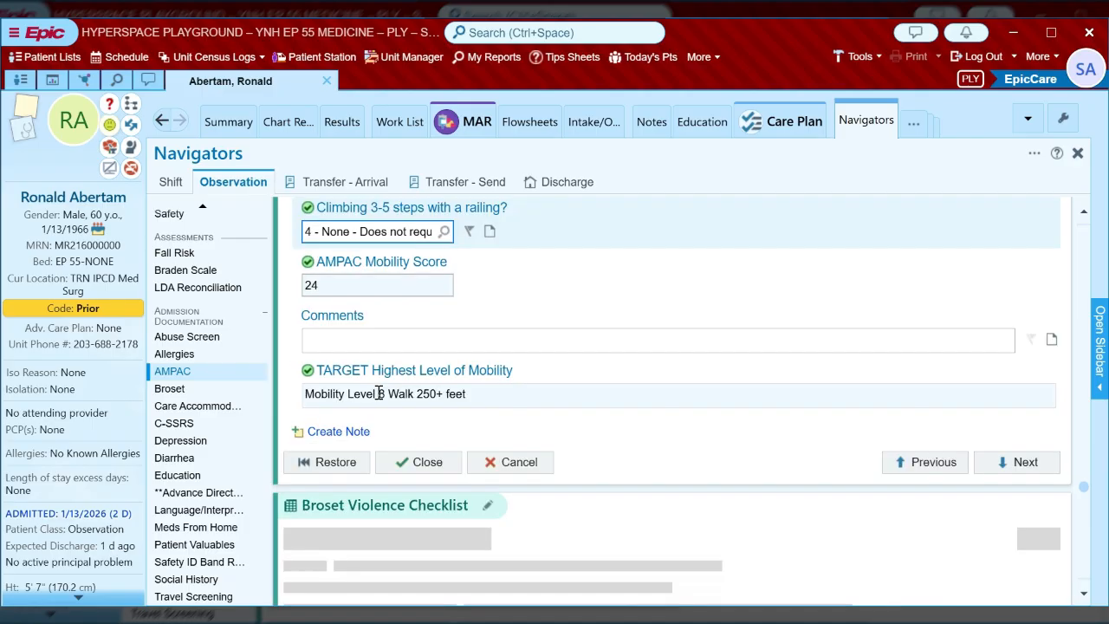
pyautogui.click(424, 462)
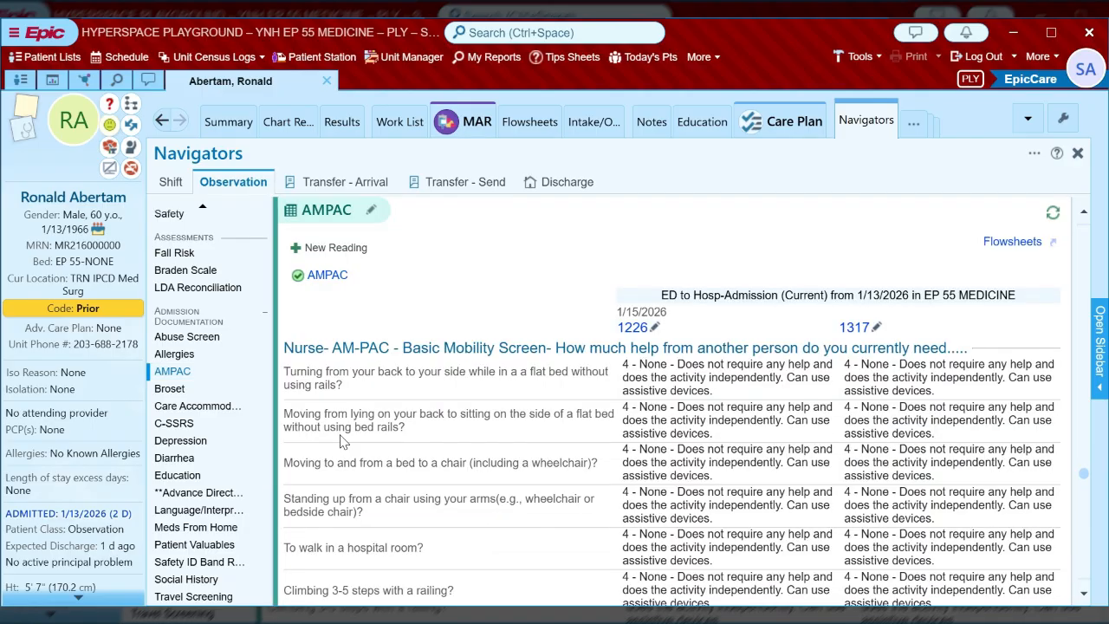
# Answer all six Broset Violence Checklist items, from Confused through Attacking objects, with "0=No", and close the section.
pyautogui.click(182, 395)
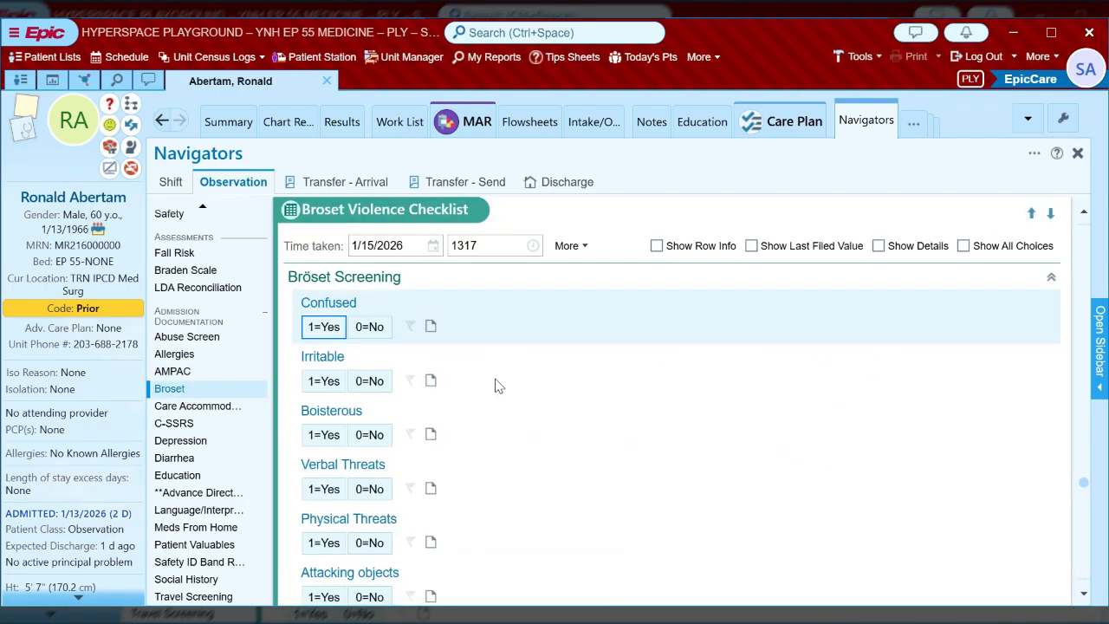
pyautogui.scroll(-2, 498, 364)
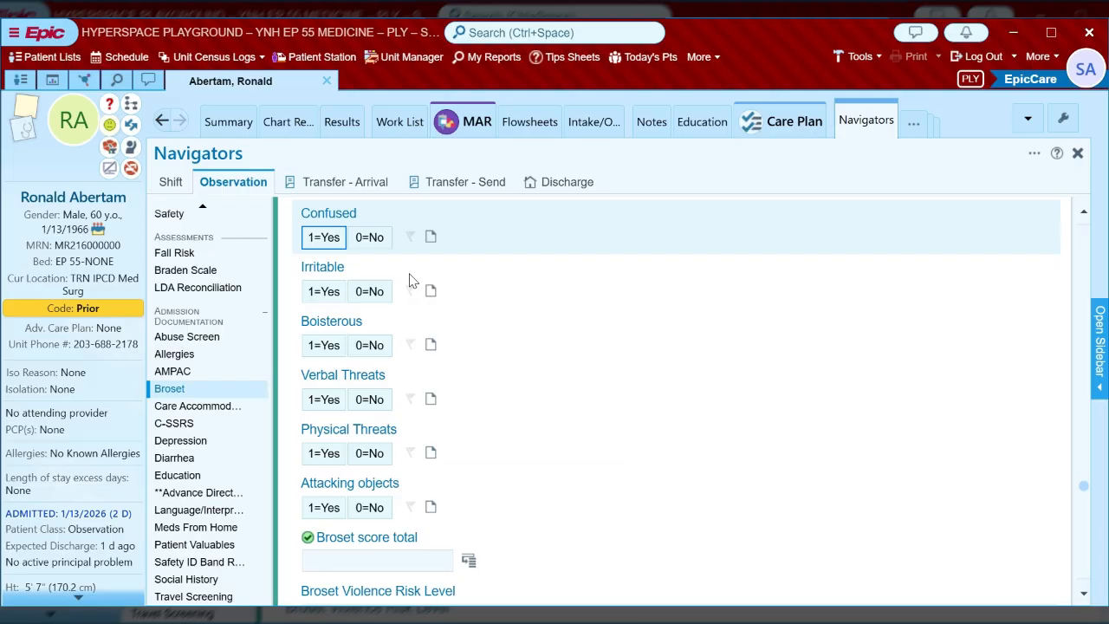
pyautogui.click(364, 244)
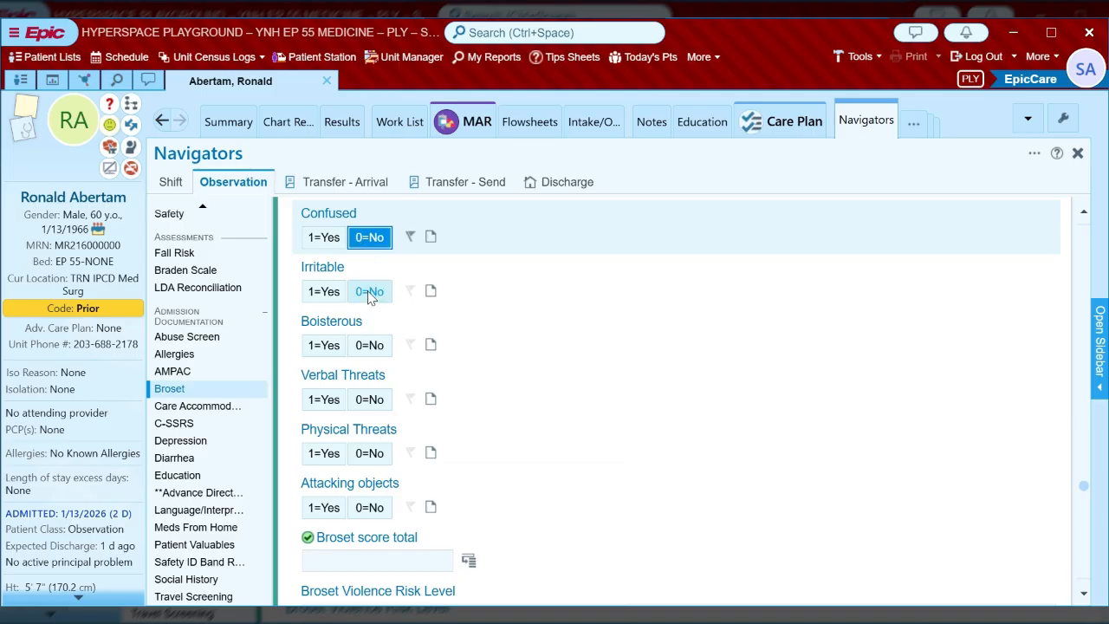
pyautogui.click(369, 293)
pyautogui.click(369, 344)
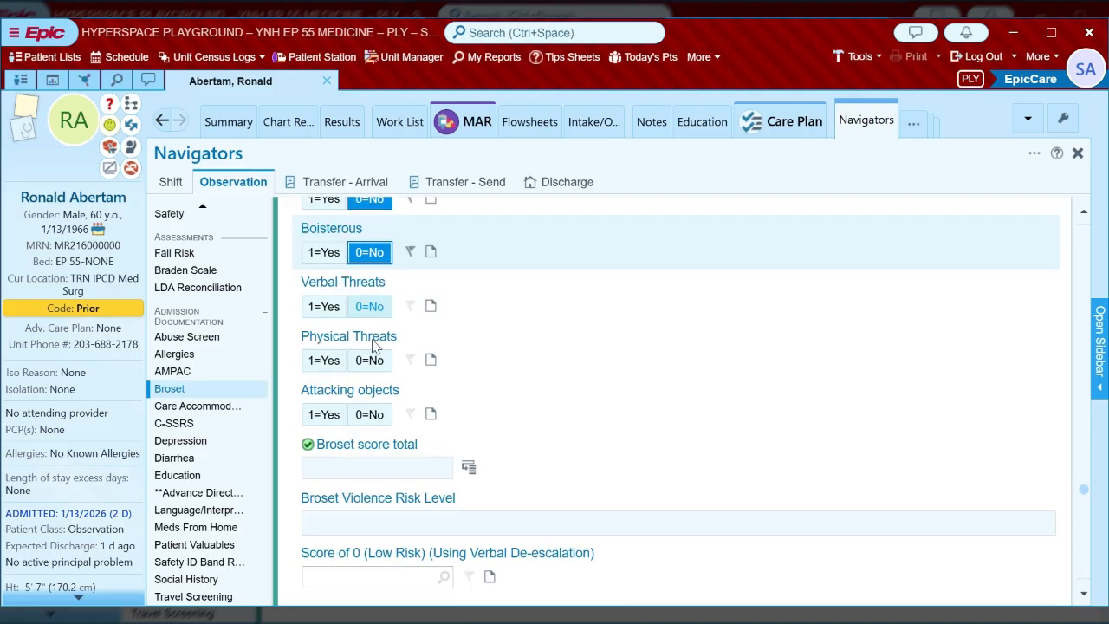
pyautogui.click(369, 308)
pyautogui.click(369, 358)
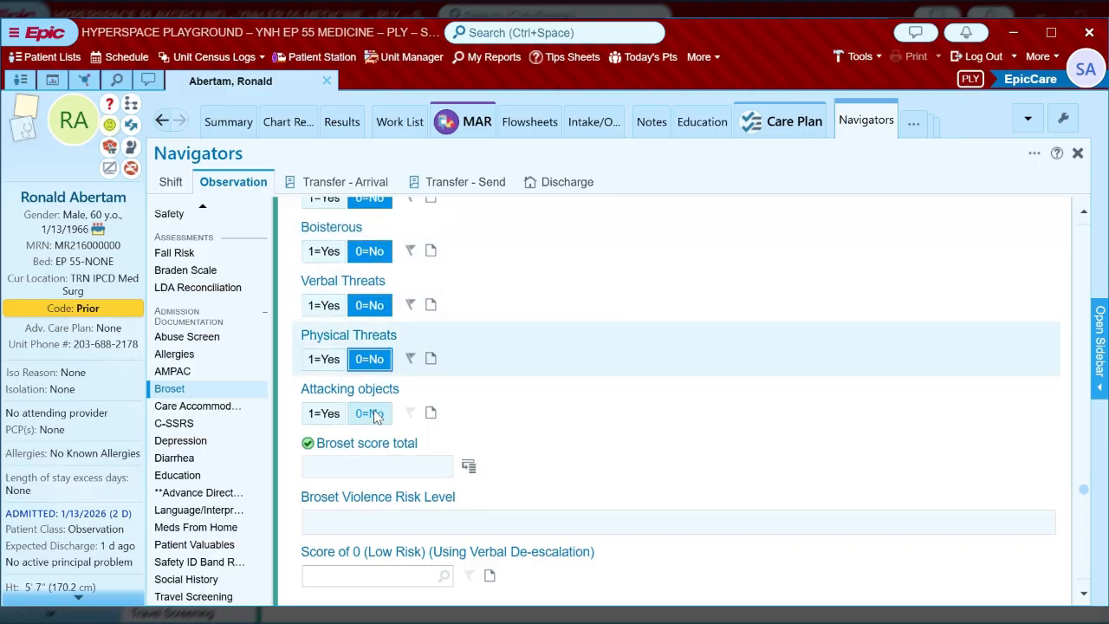
pyautogui.click(372, 413)
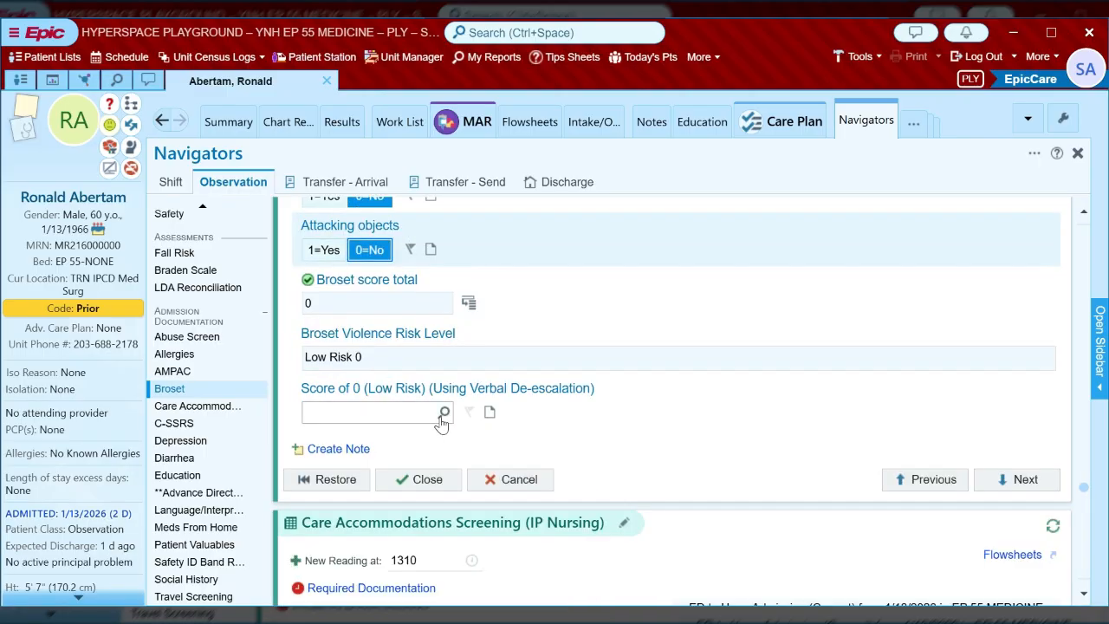
pyautogui.click(423, 479)
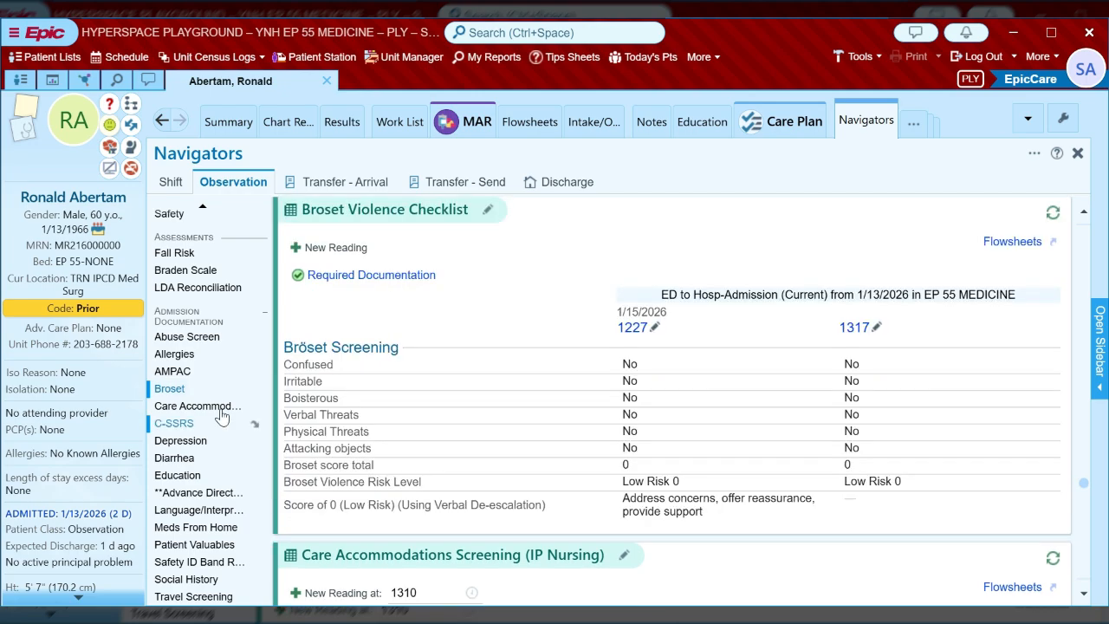
# Examine the Care Accommodations Screening questions through to the special needs item without entering answers, and close the section.
pyautogui.click(217, 411)
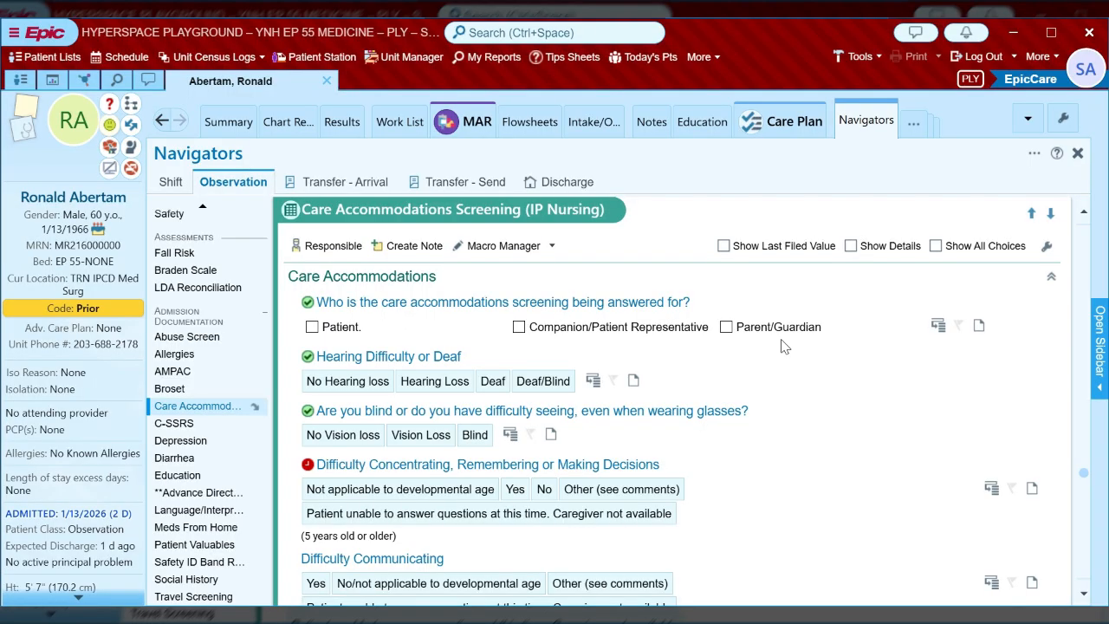
pyautogui.click(390, 298)
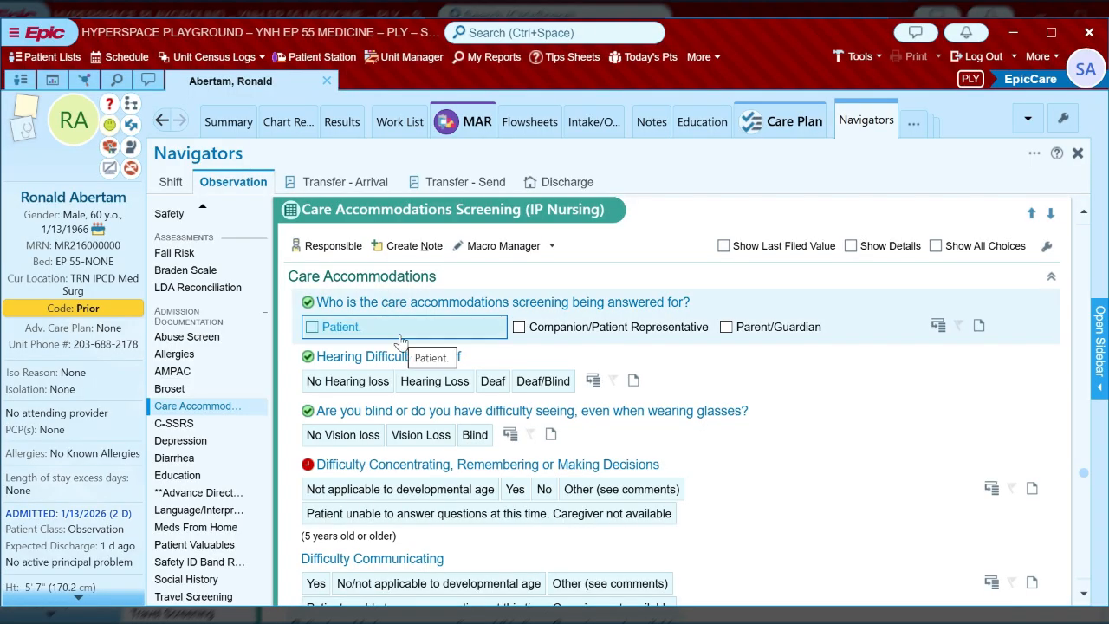
pyautogui.scroll(-3, 401, 394)
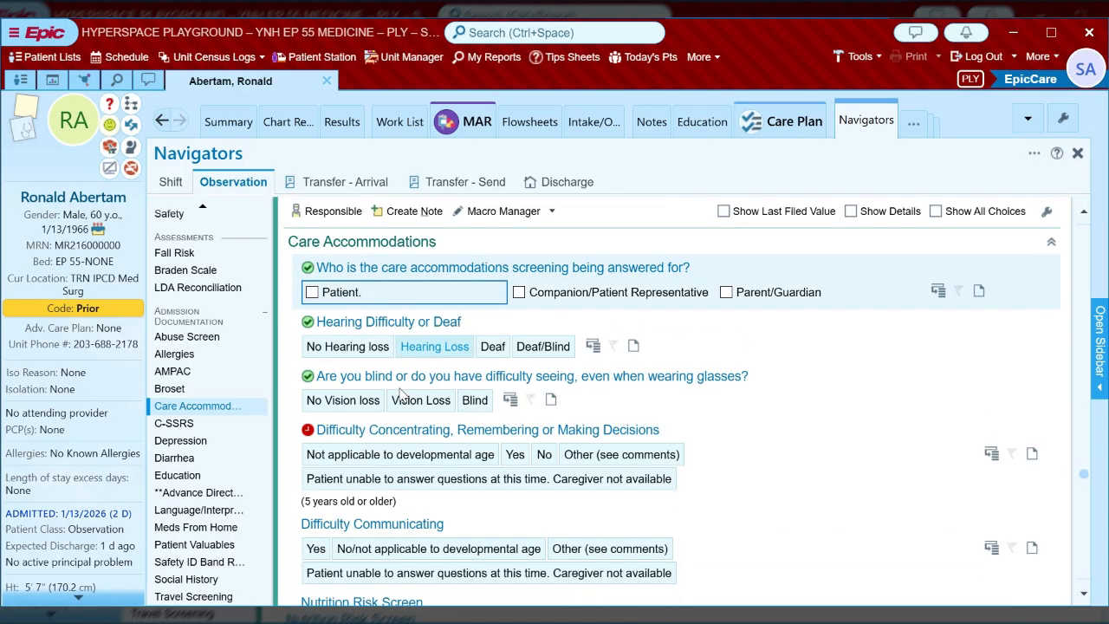
pyautogui.scroll(-5, 401, 394)
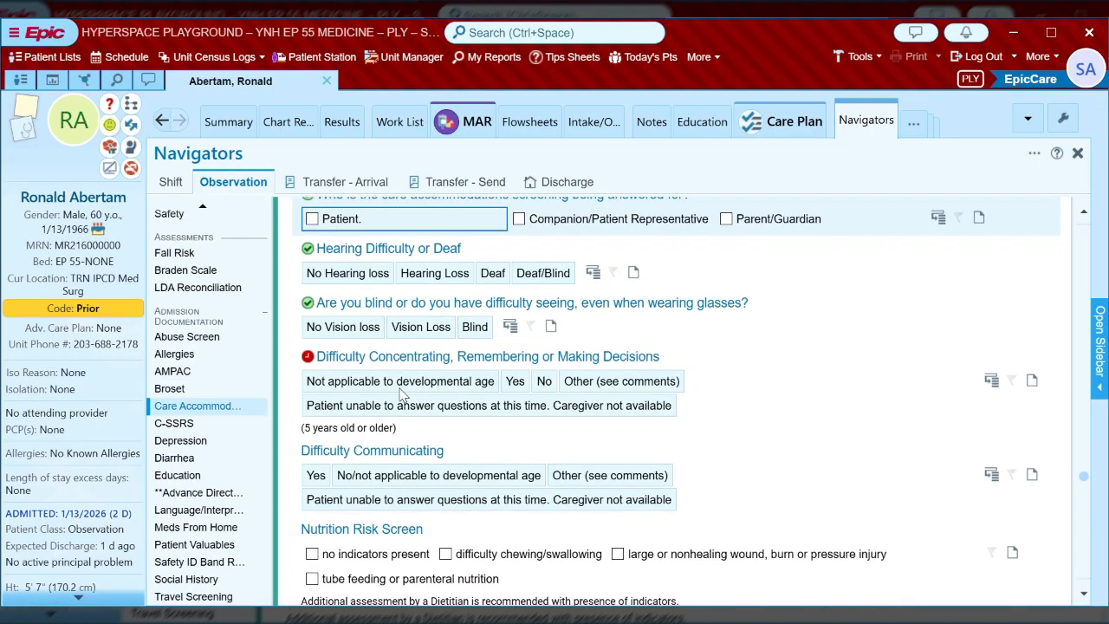
pyautogui.scroll(-3, 401, 394)
pyautogui.scroll(-8, 401, 394)
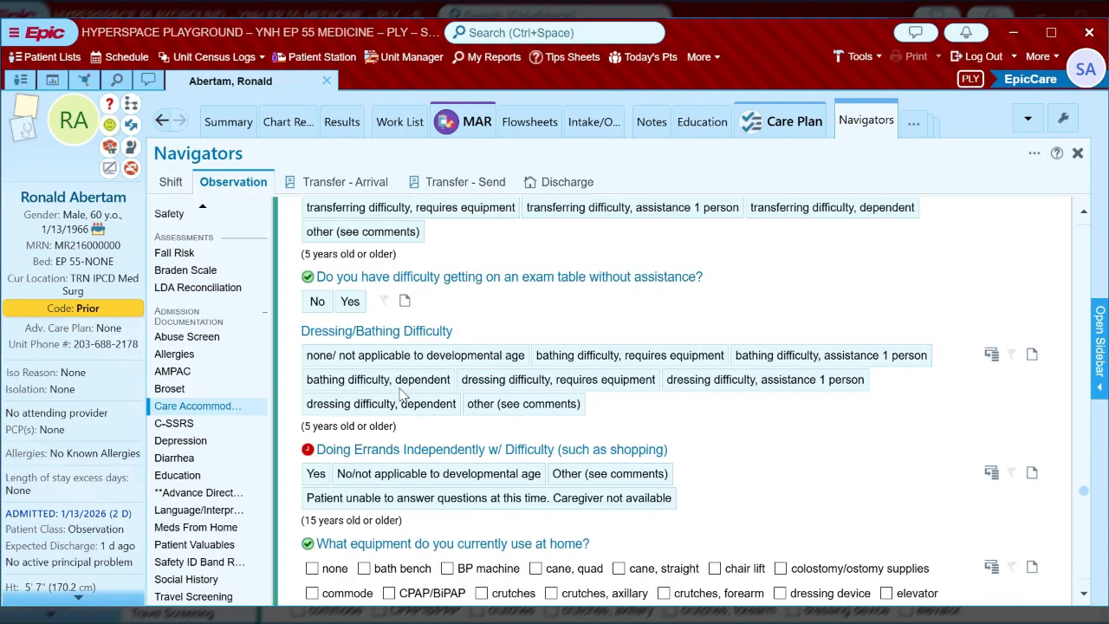
pyautogui.scroll(-3, 401, 394)
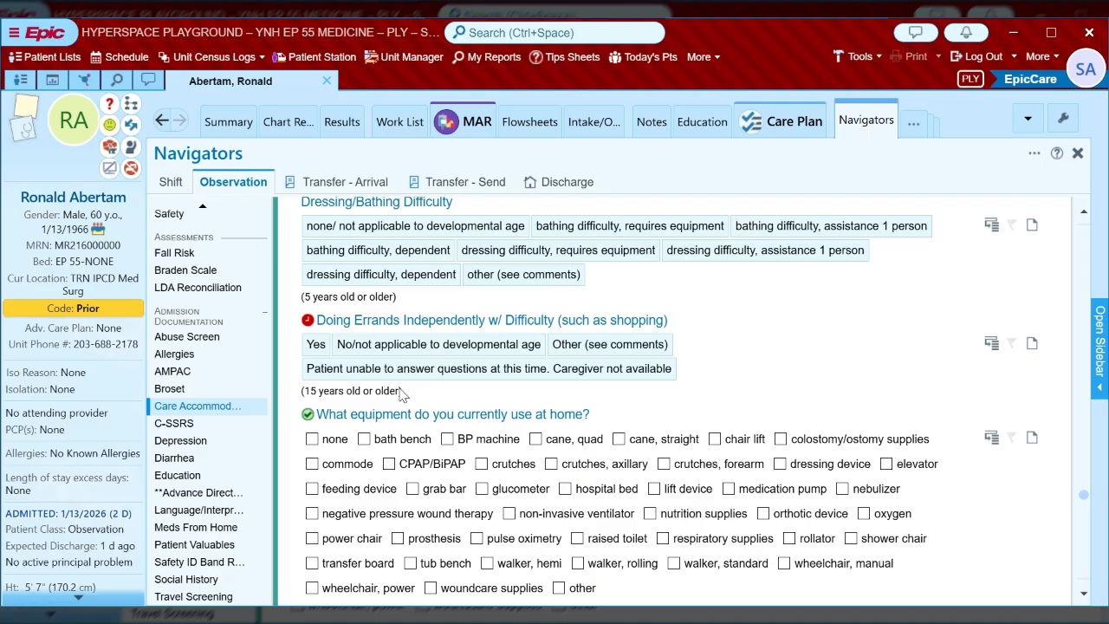
pyautogui.scroll(-9, 401, 394)
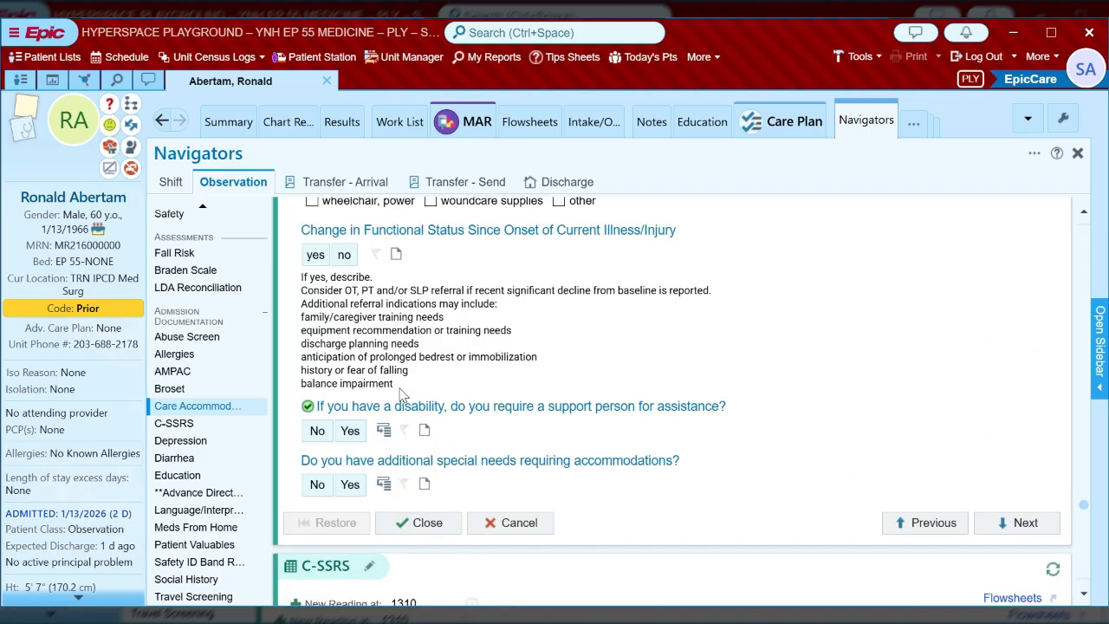
pyautogui.click(424, 522)
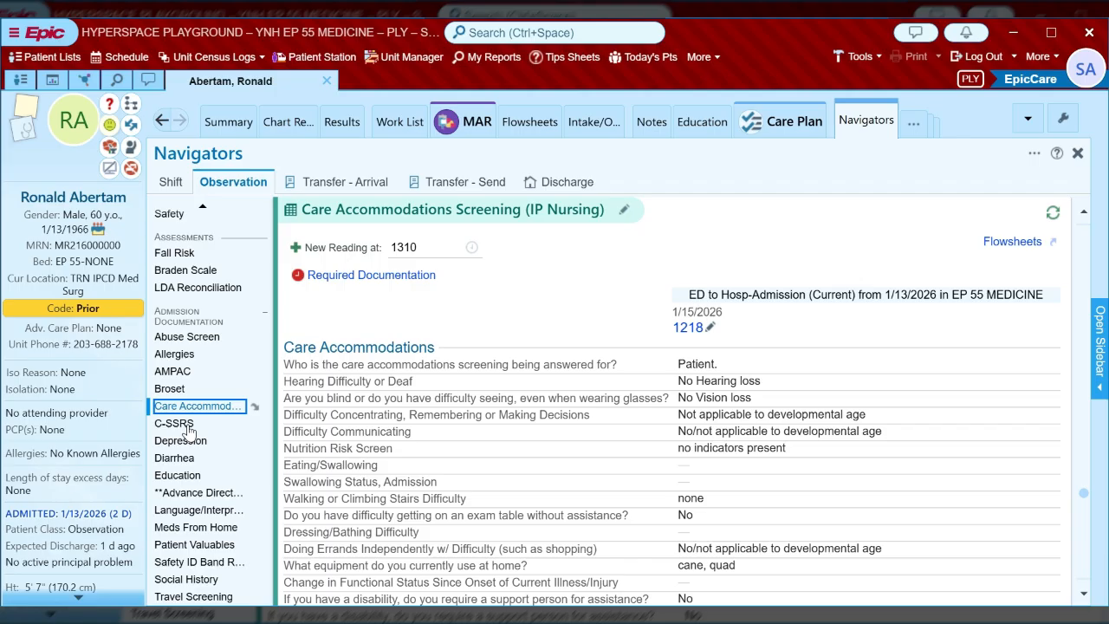
# Examine the C-SSRS, Depression and Diarrhea screening questions in turn without entering answers.
pyautogui.click(174, 424)
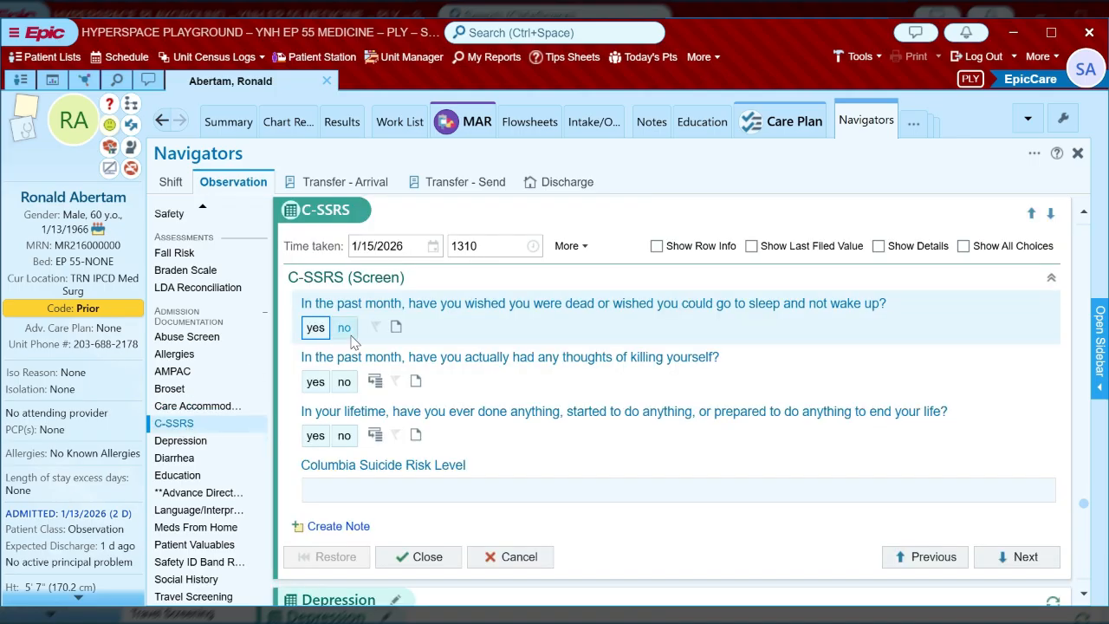
pyautogui.click(178, 441)
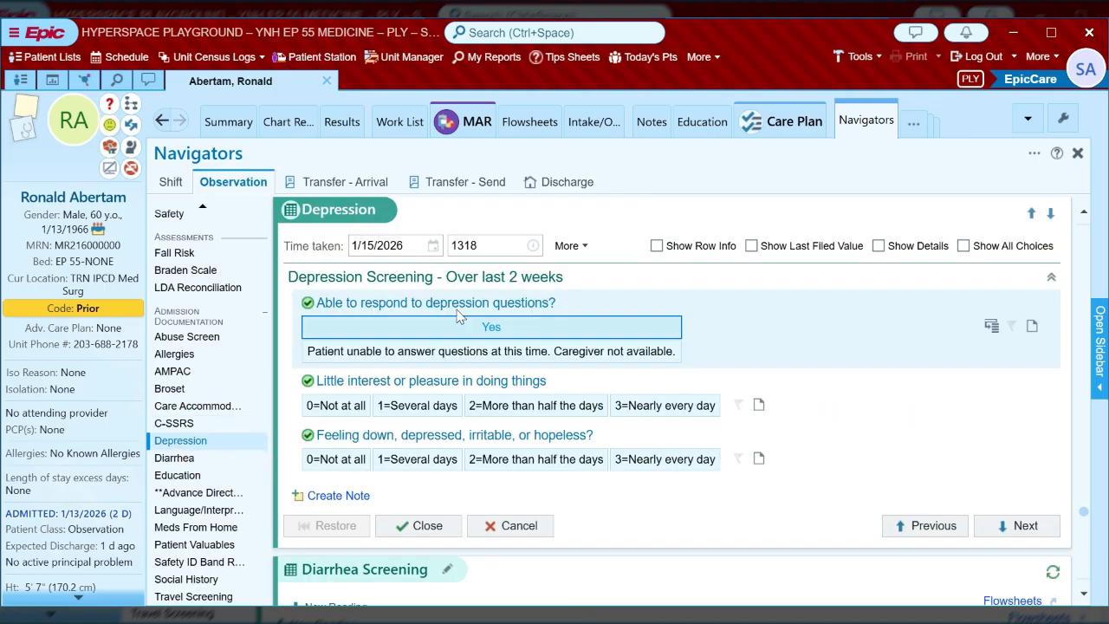
pyautogui.click(180, 459)
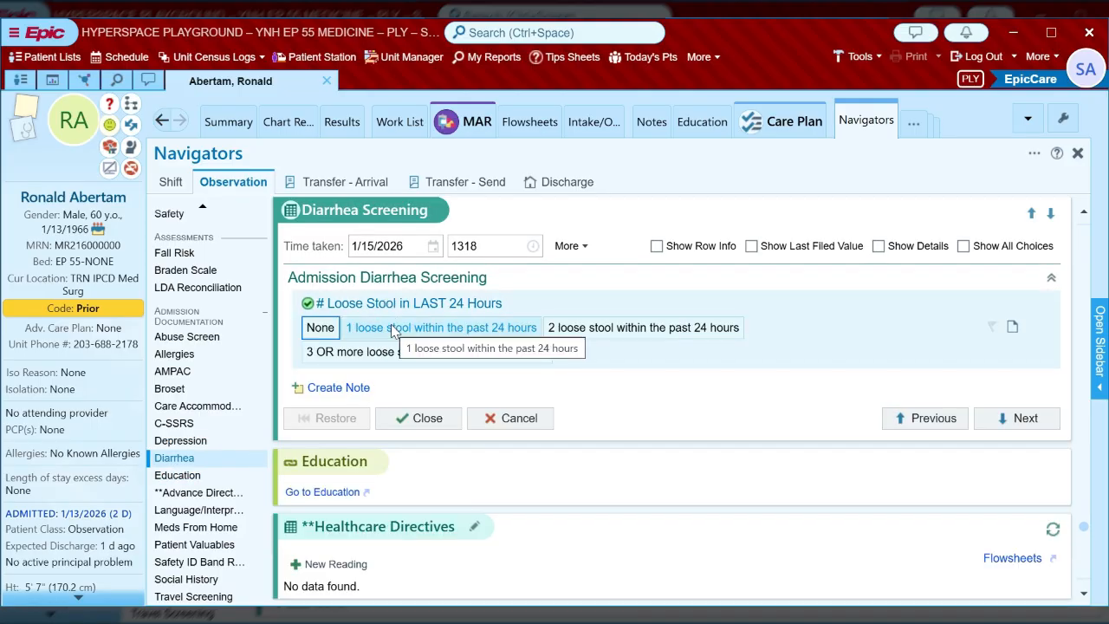
# View the patient's Education activity from the Education section, and return to the Observation navigator.
pyautogui.click(192, 481)
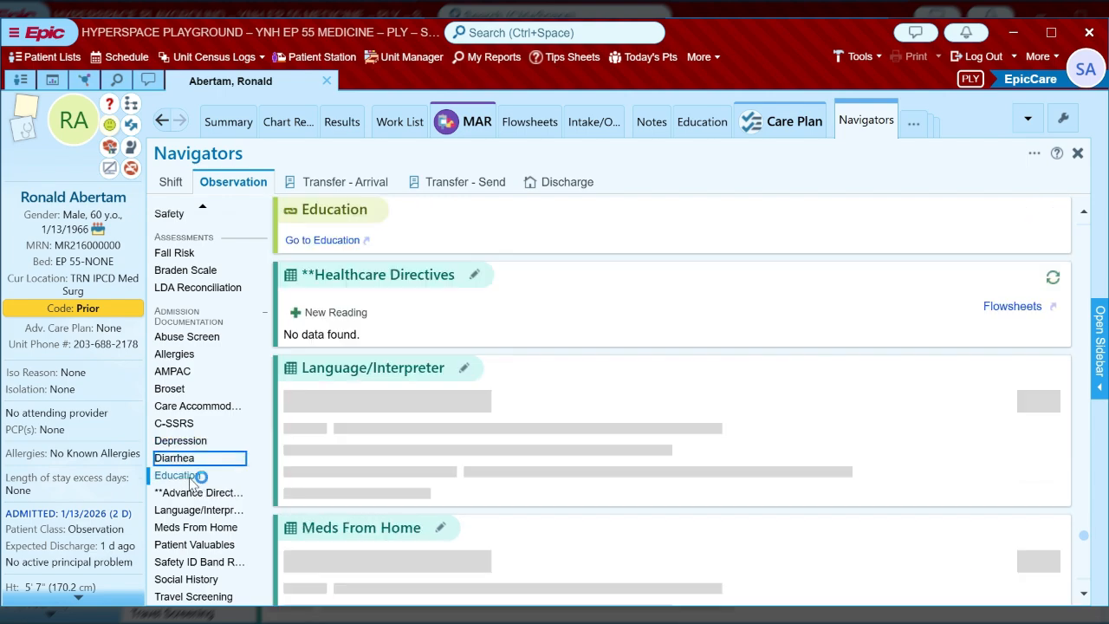
pyautogui.click(193, 482)
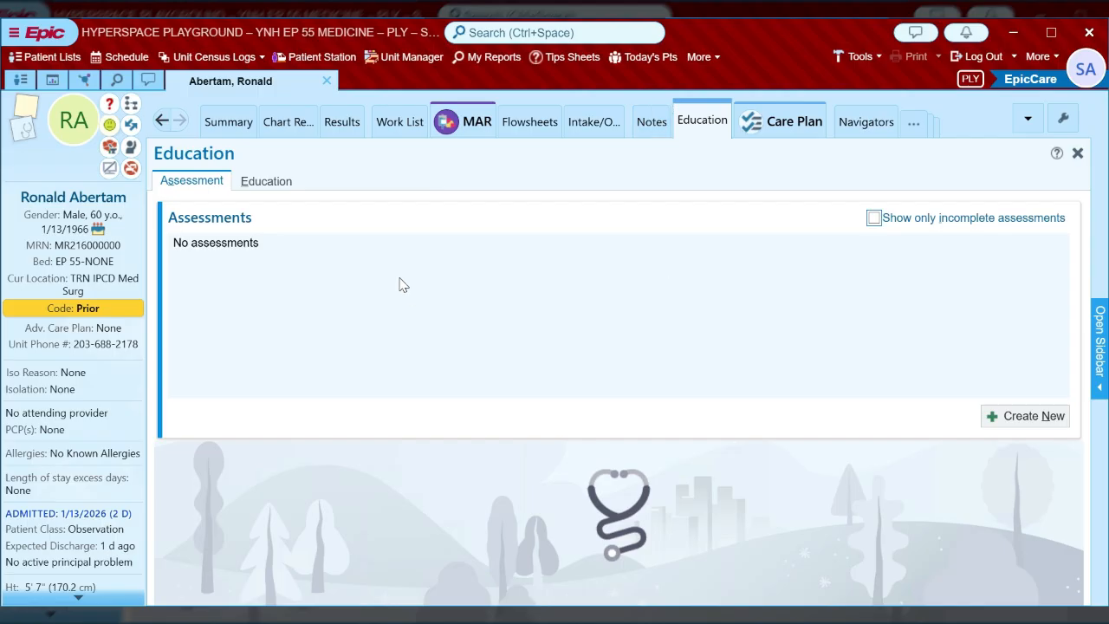
pyautogui.click(890, 123)
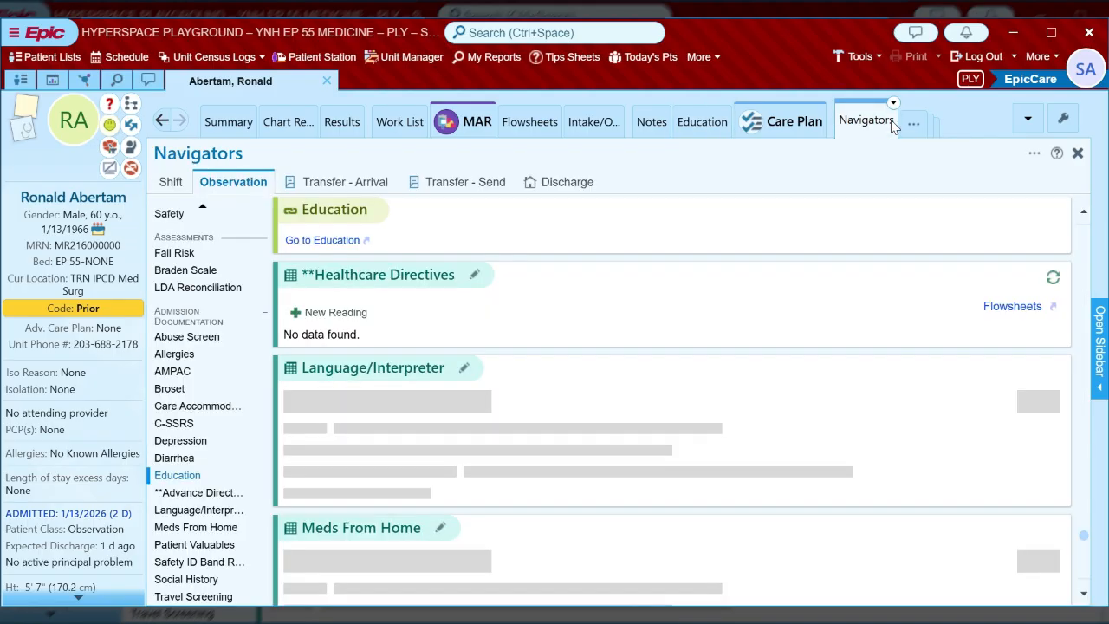
# Examine the Healthcare Directives entry and the Language/Interpreter fields without entering answers.
pyautogui.click(198, 496)
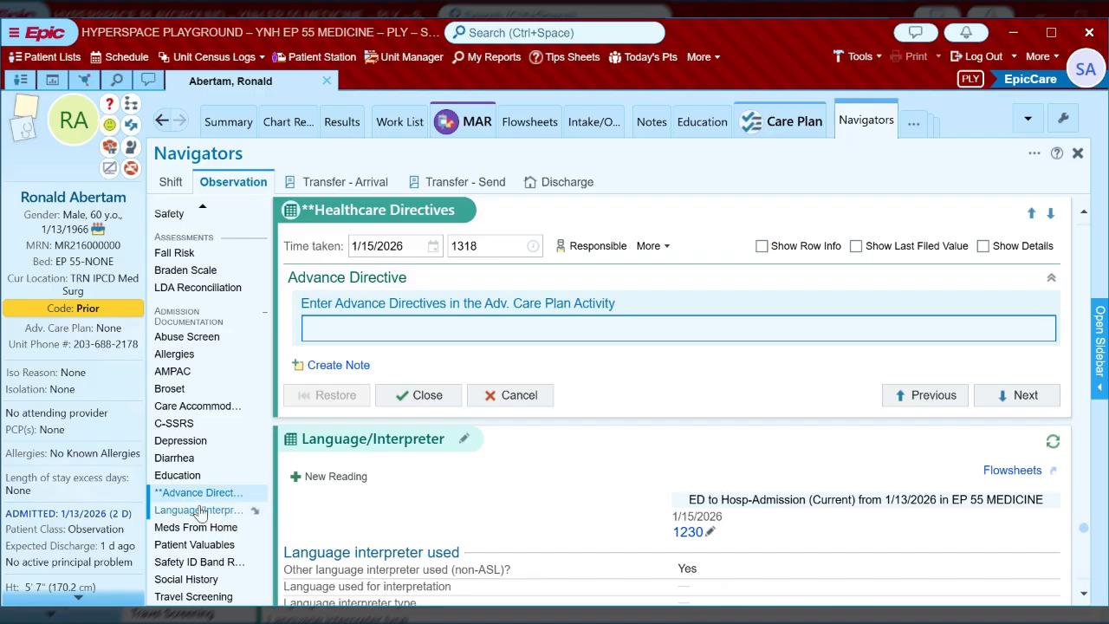
pyautogui.click(201, 514)
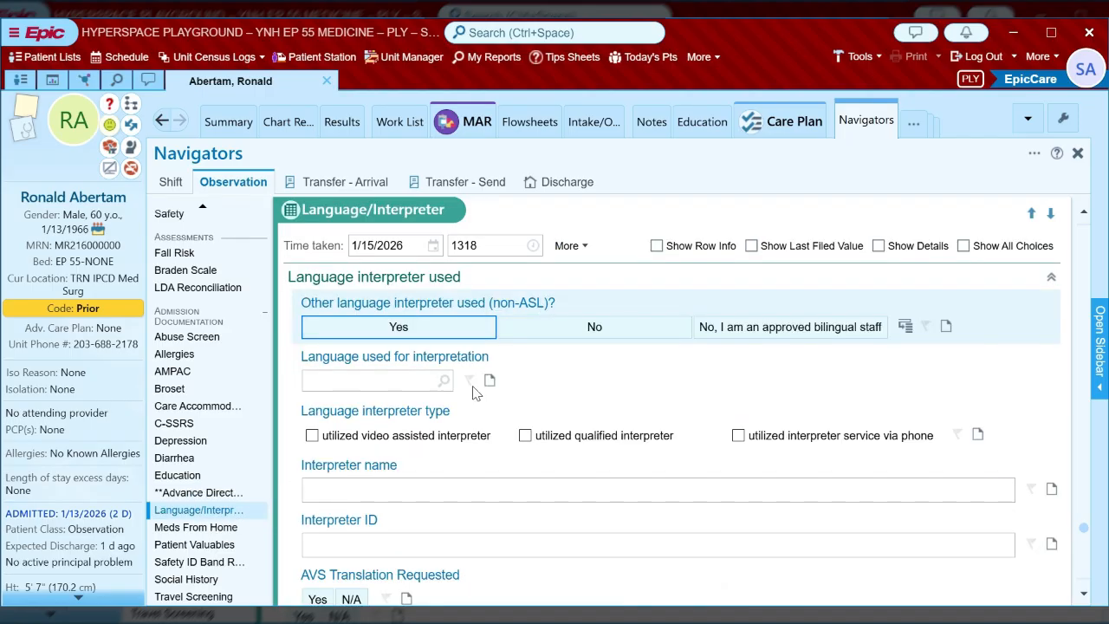
pyautogui.scroll(-1, 476, 393)
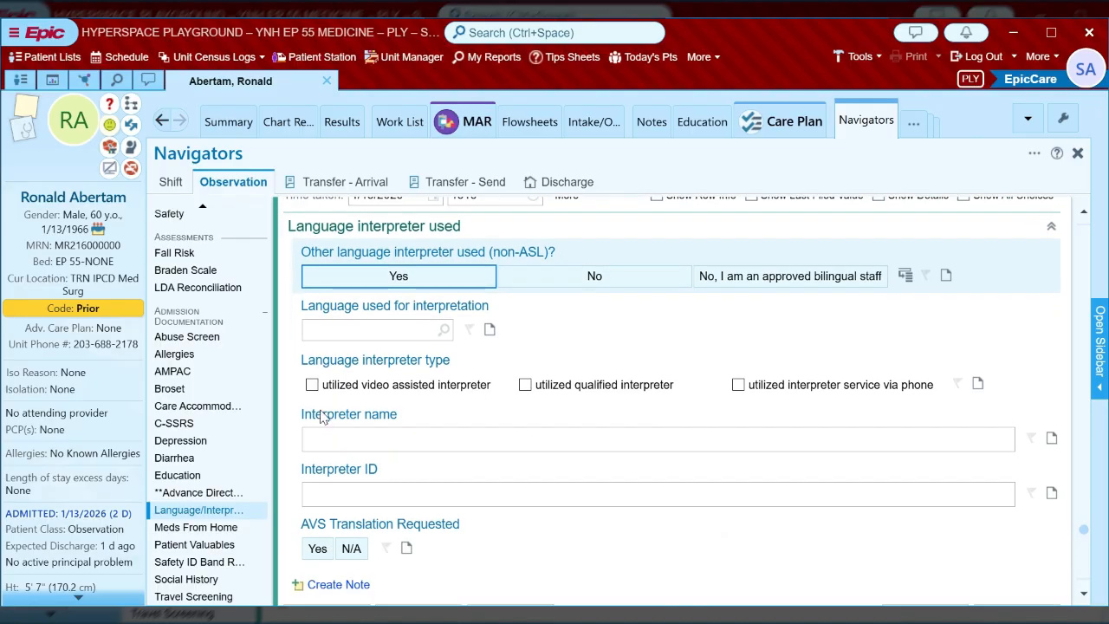
# Examine the remaining Language/Interpreter fields and the Meds From Home section's medication disposition fields without entering answers.
pyautogui.click(218, 529)
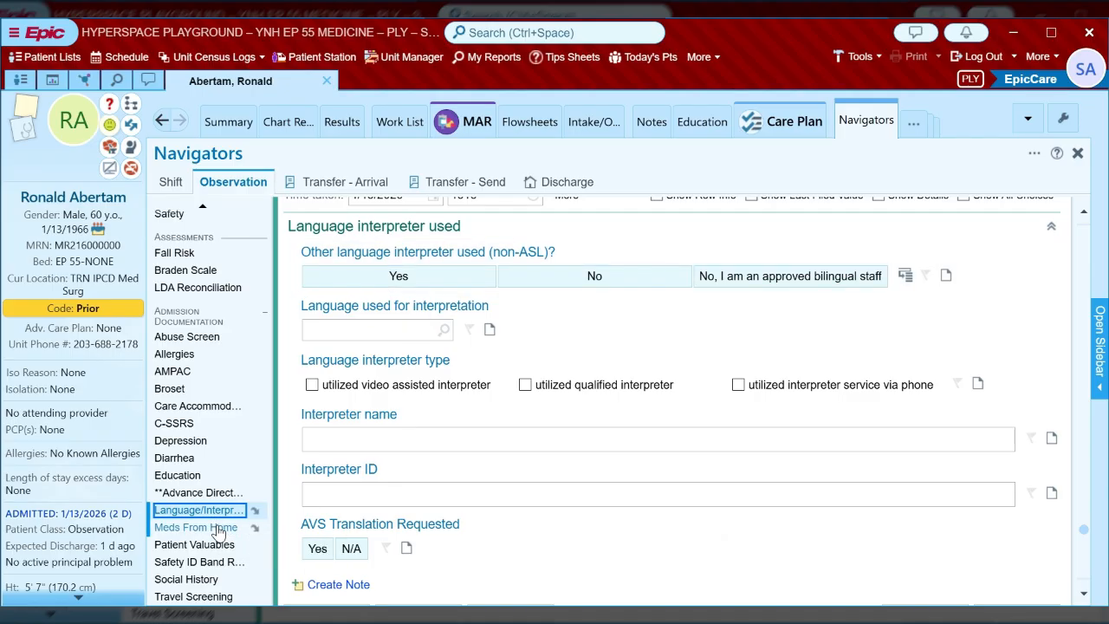
pyautogui.scroll(-3, 442, 408)
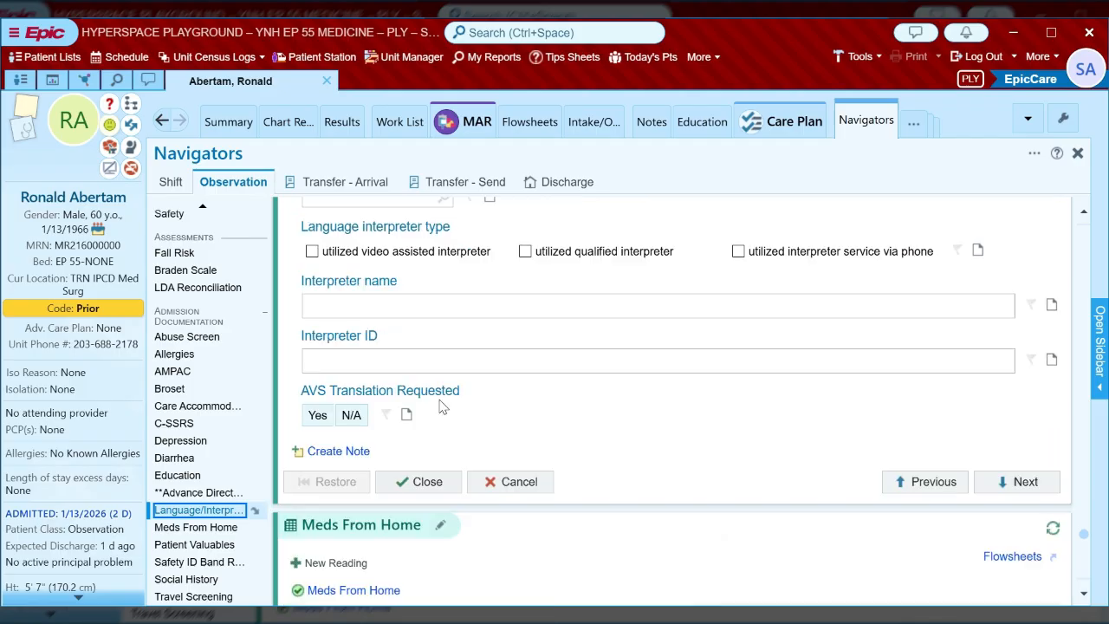
pyautogui.scroll(-5, 442, 408)
pyautogui.click(211, 528)
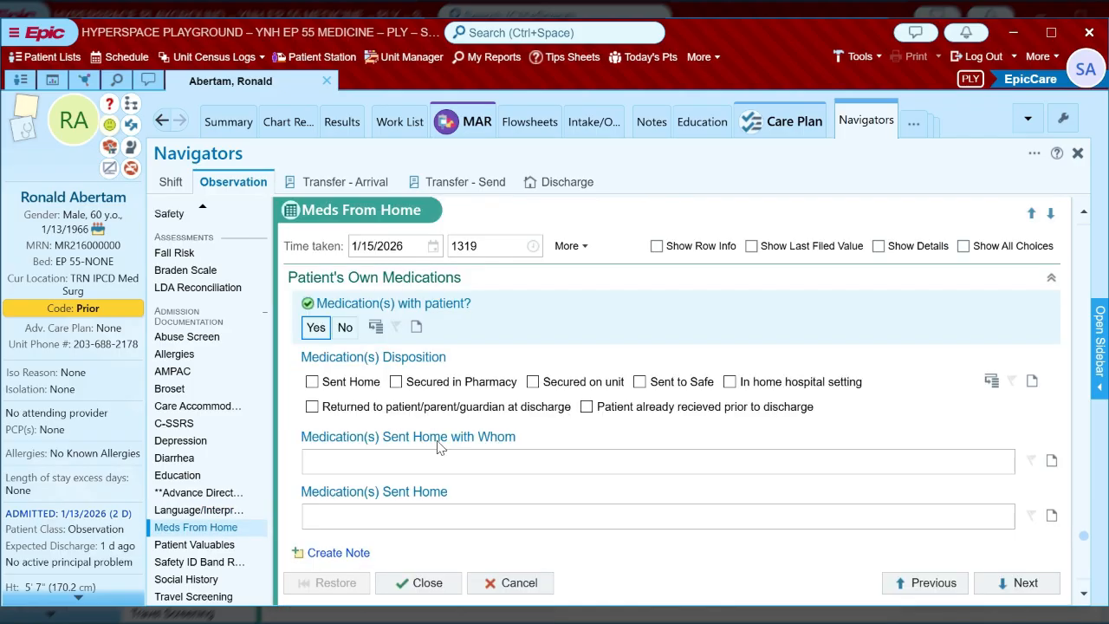
pyautogui.scroll(-2, 438, 446)
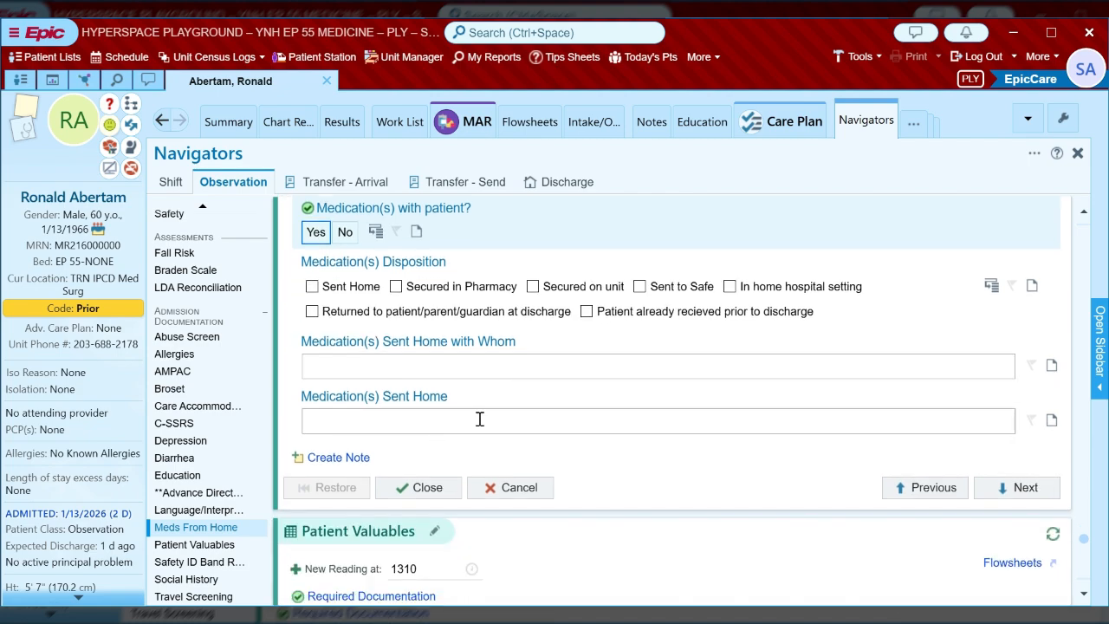
# Examine the Patient Valuables section and the Safety ID Band Review's transport and alert band options without entering answers.
pyautogui.click(207, 546)
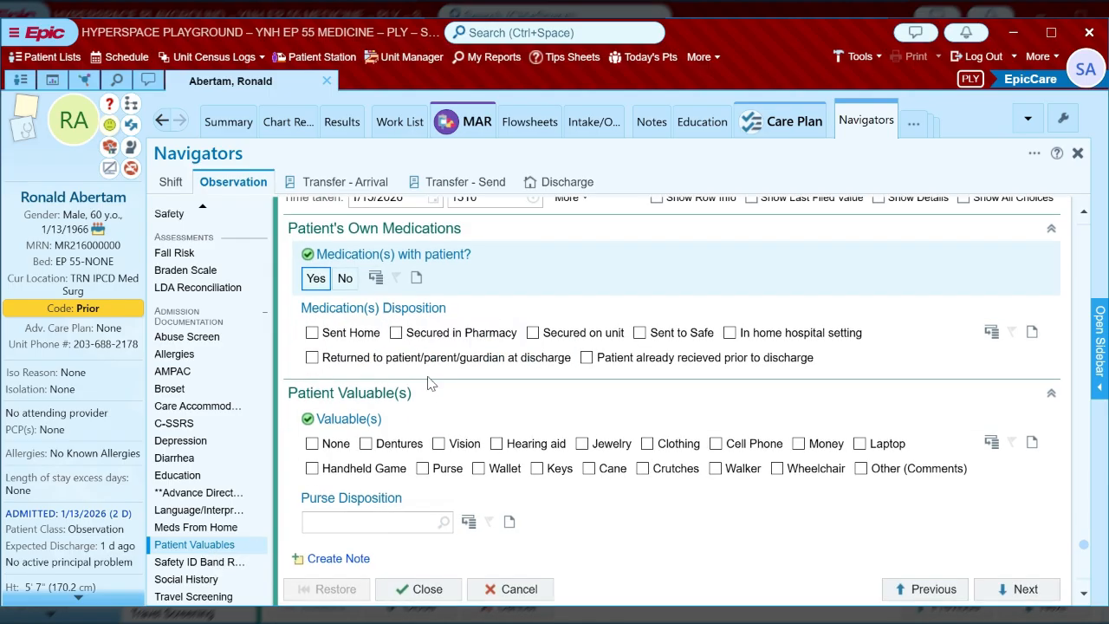
pyautogui.scroll(-2, 431, 383)
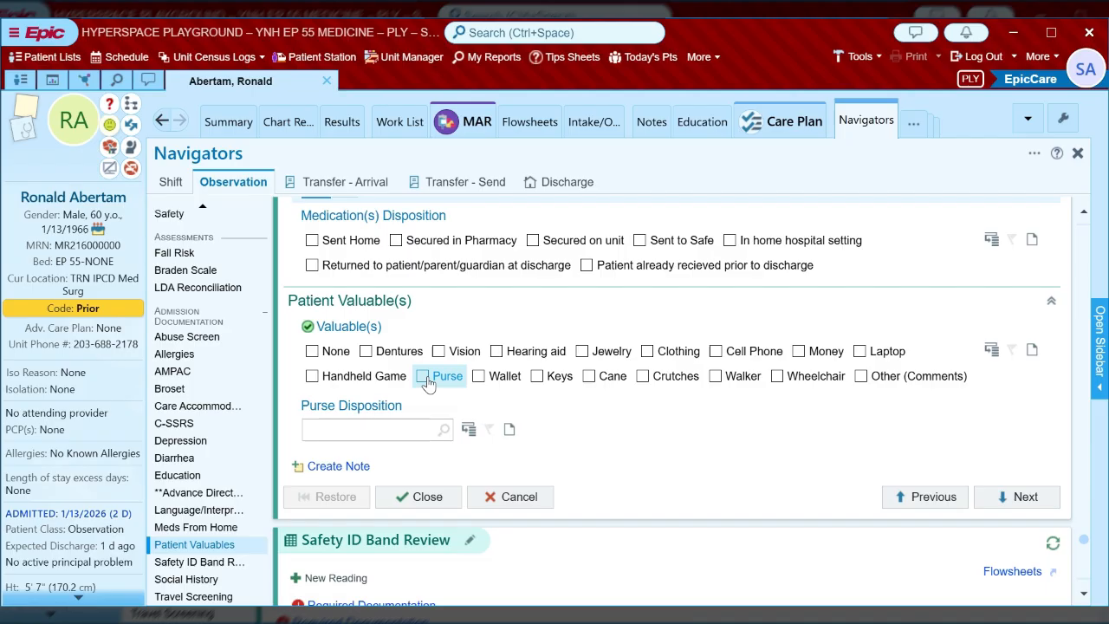
pyautogui.scroll(-1, 429, 385)
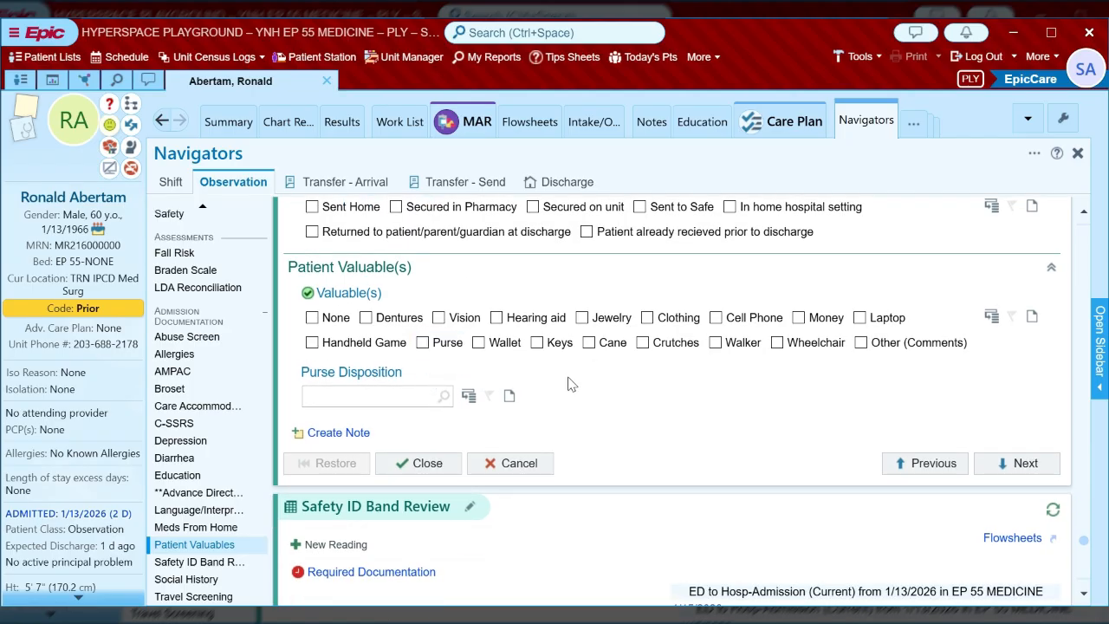
pyautogui.click(216, 564)
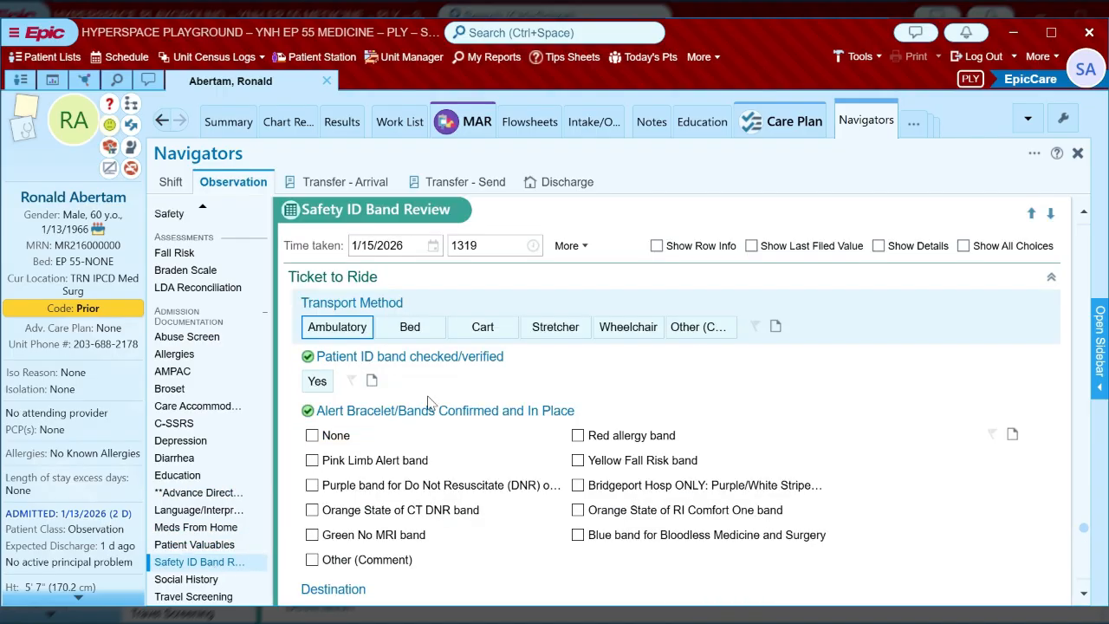
pyautogui.scroll(-1, 428, 401)
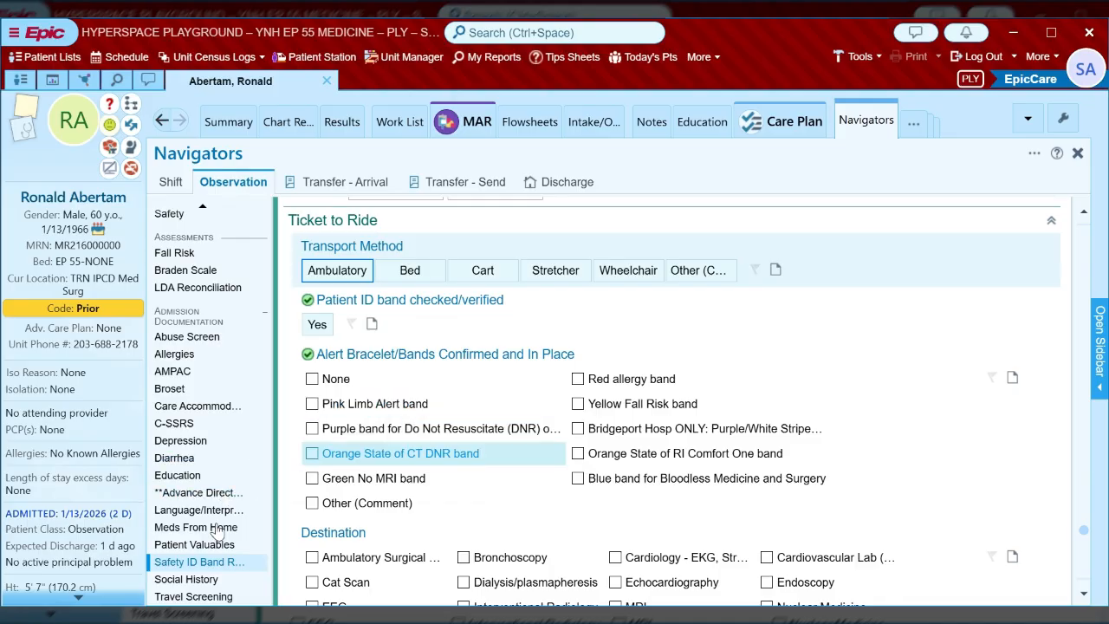
# Review the patient's Social History through to sexual activity and mark it as reviewed.
pyautogui.click(211, 582)
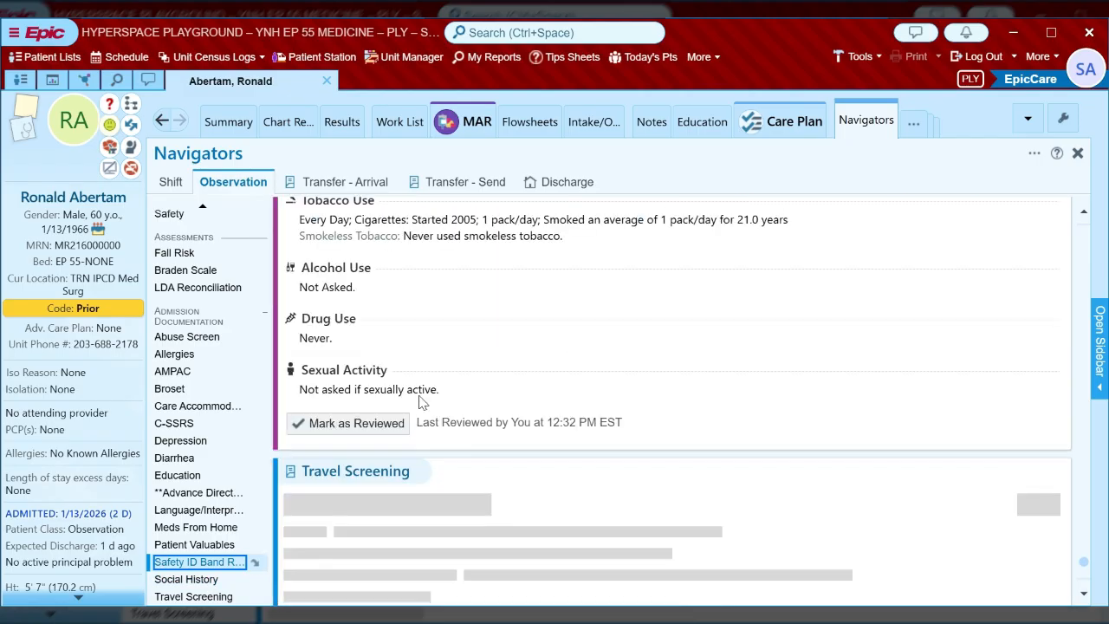
pyautogui.scroll(2, 420, 401)
pyautogui.scroll(-1, 421, 403)
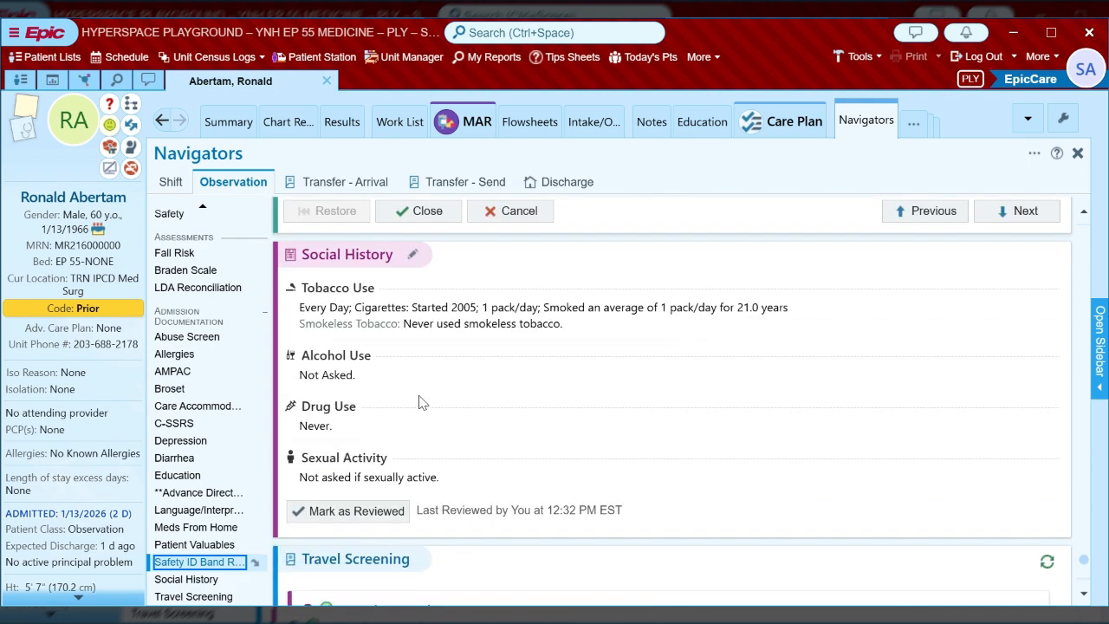
pyautogui.scroll(-3, 420, 401)
pyautogui.click(334, 367)
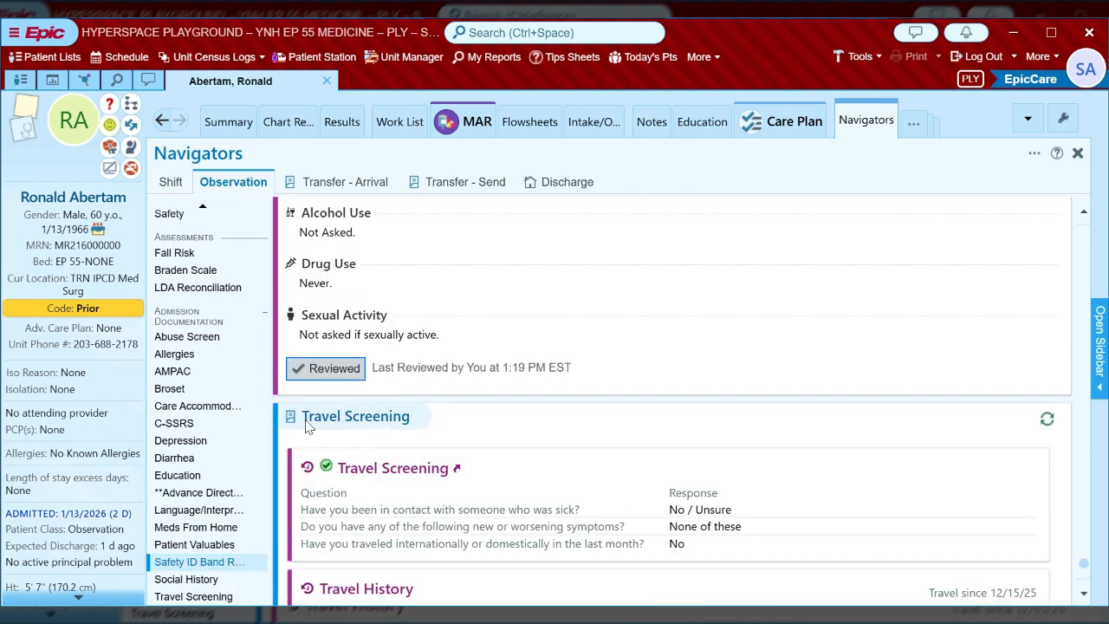
# Open a new travel screening, examine its communicable disease and travel history questions, and accept the form without entering answers.
pyautogui.click(185, 596)
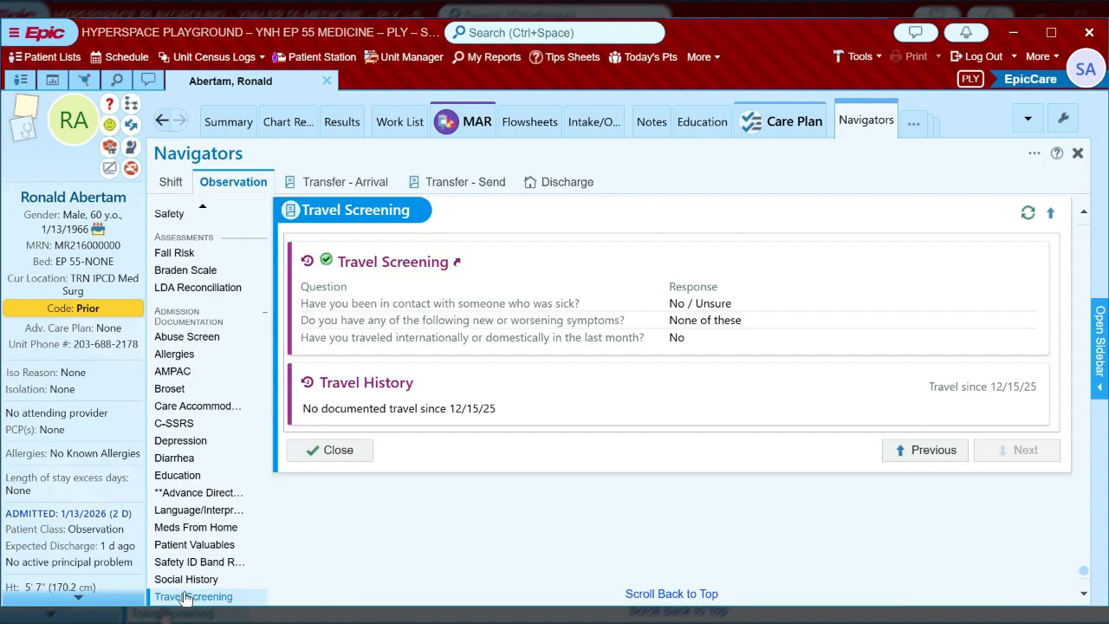
pyautogui.click(389, 260)
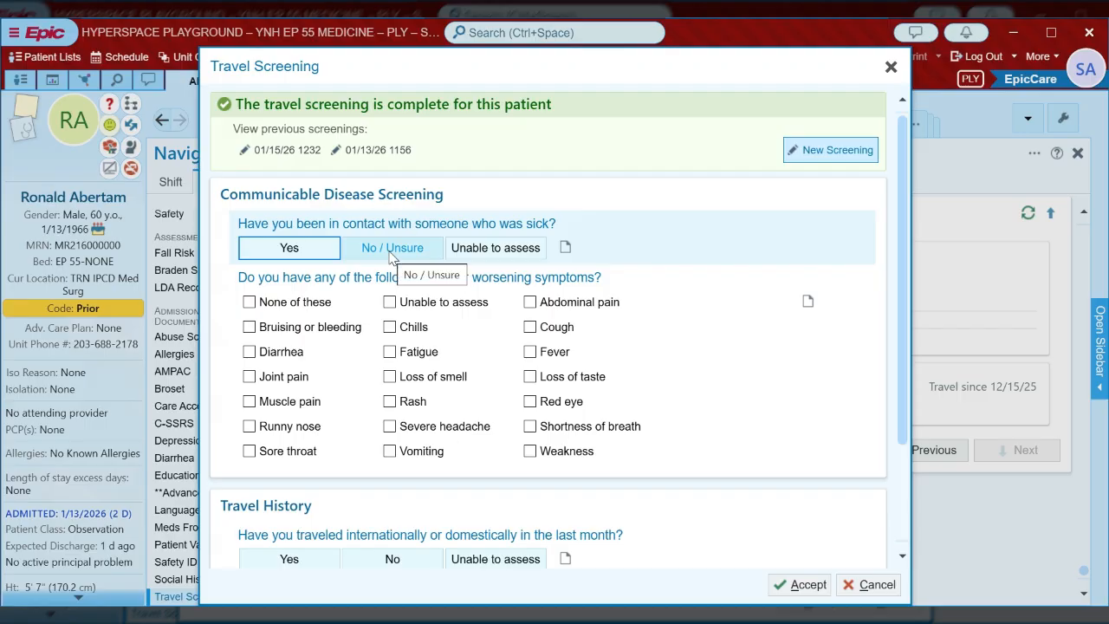
pyautogui.click(847, 150)
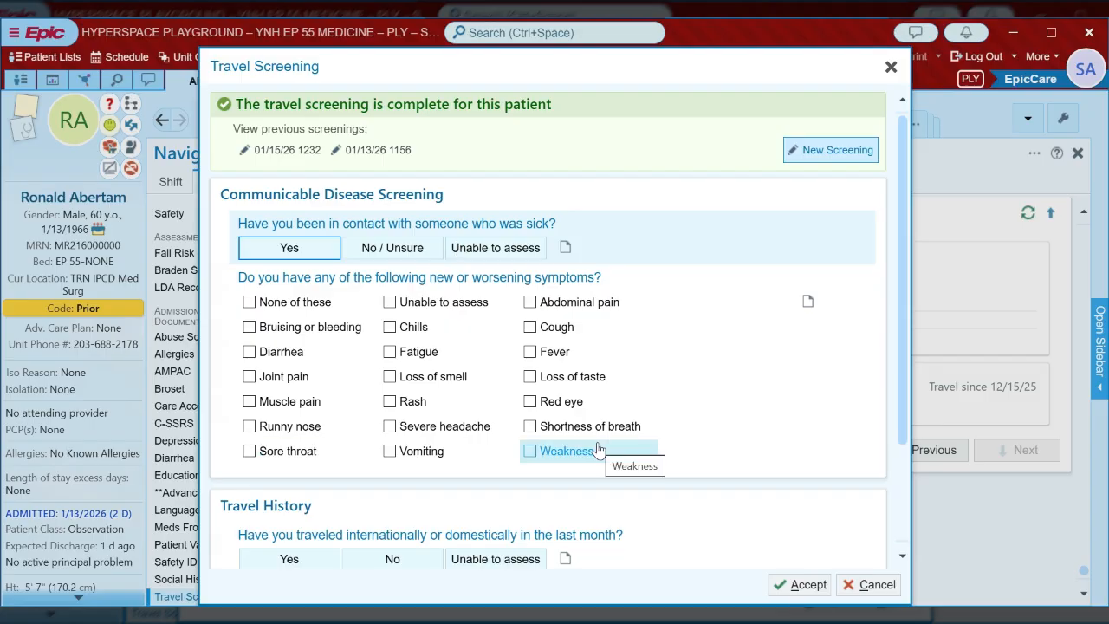
pyautogui.scroll(-3, 598, 450)
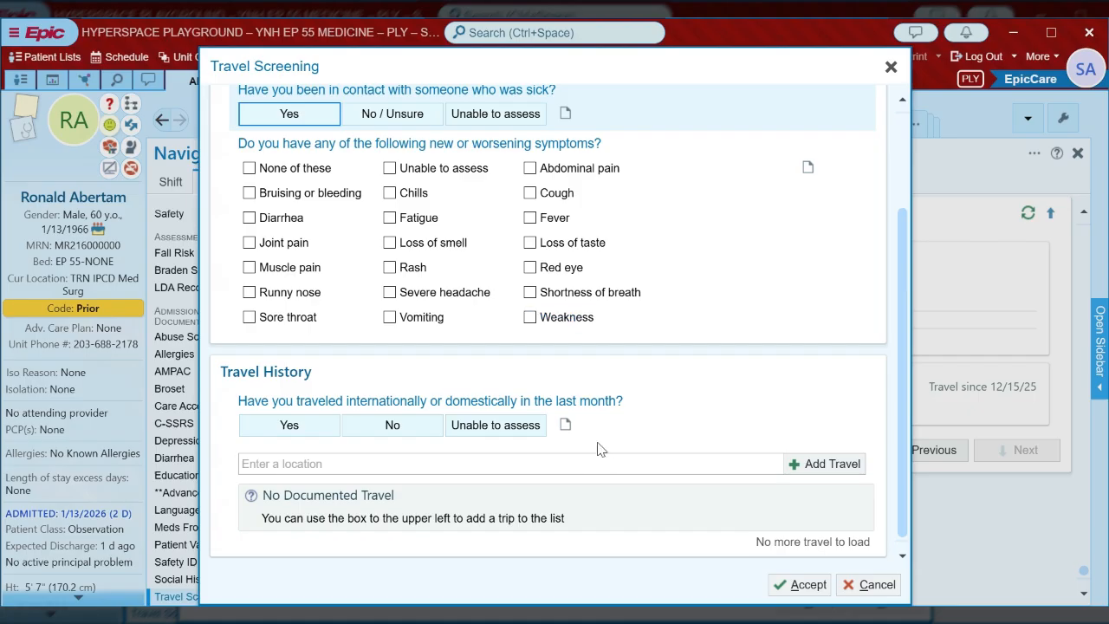
pyautogui.click(802, 585)
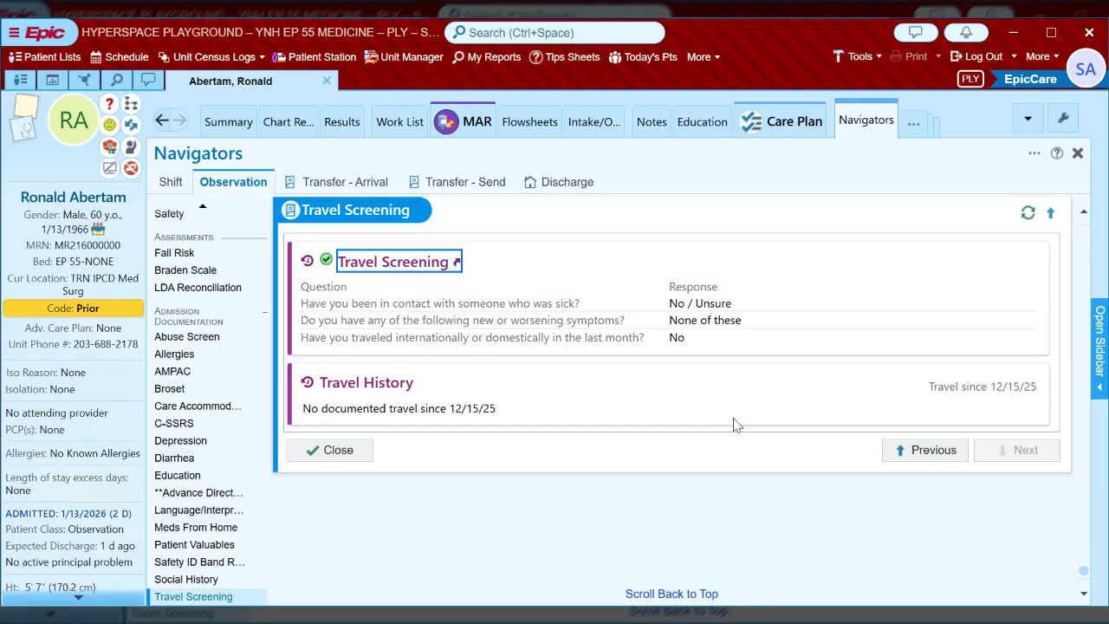
# Open the patient's Flowsheets activity.
pyautogui.click(531, 122)
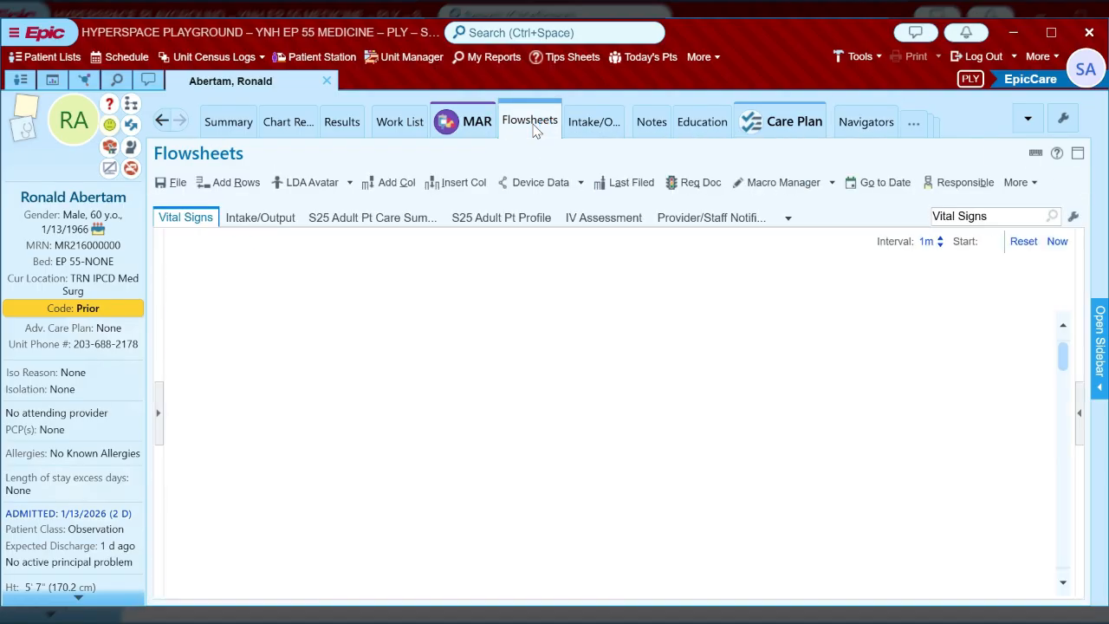